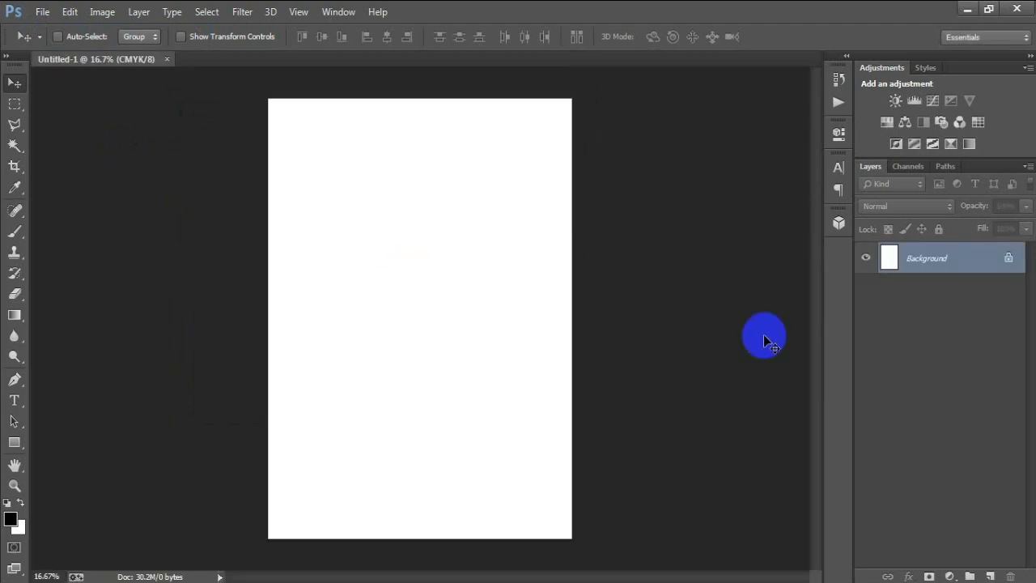
Step: Add a Solid Color fill layer in gray 616161 above the Background layer
{"action": "left_click", "coordinate": [949, 576]}
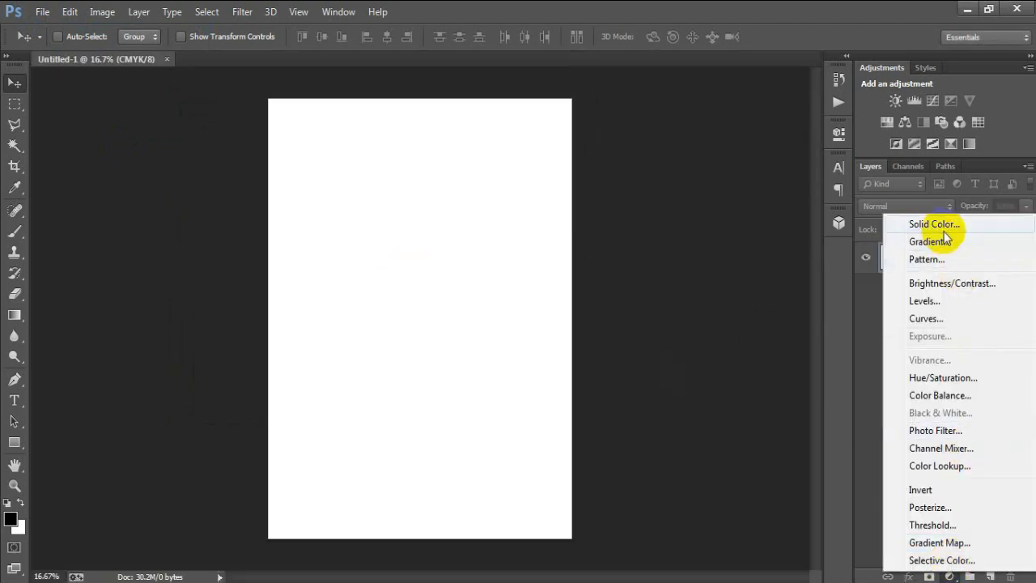
{"action": "left_click", "coordinate": [935, 224]}
{"action": "left_click_drag", "start_coordinate": [453, 310], "coordinate": [289, 275]}
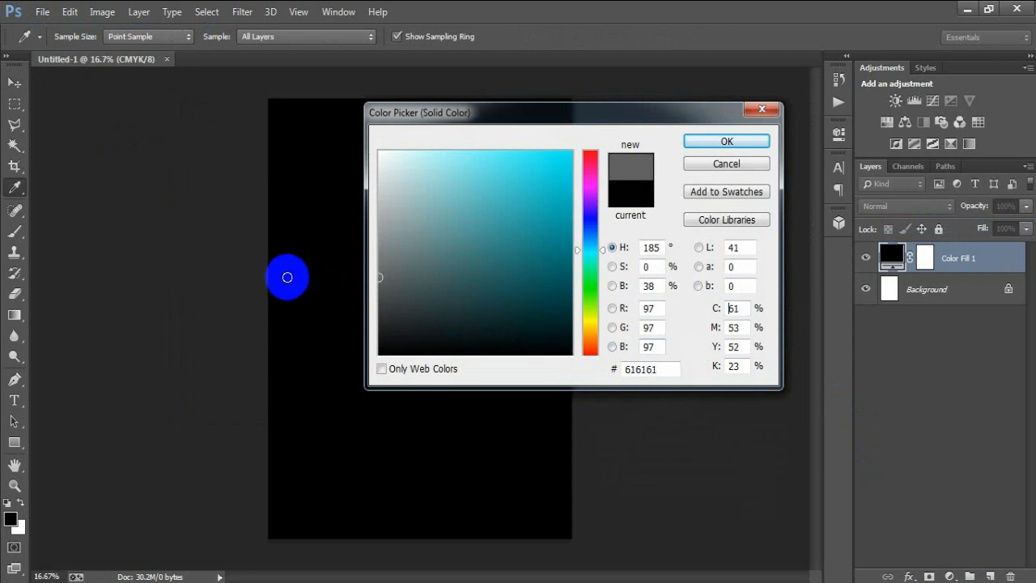
{"action": "left_click", "coordinate": [708, 143]}
{"action": "key", "text": "v"}
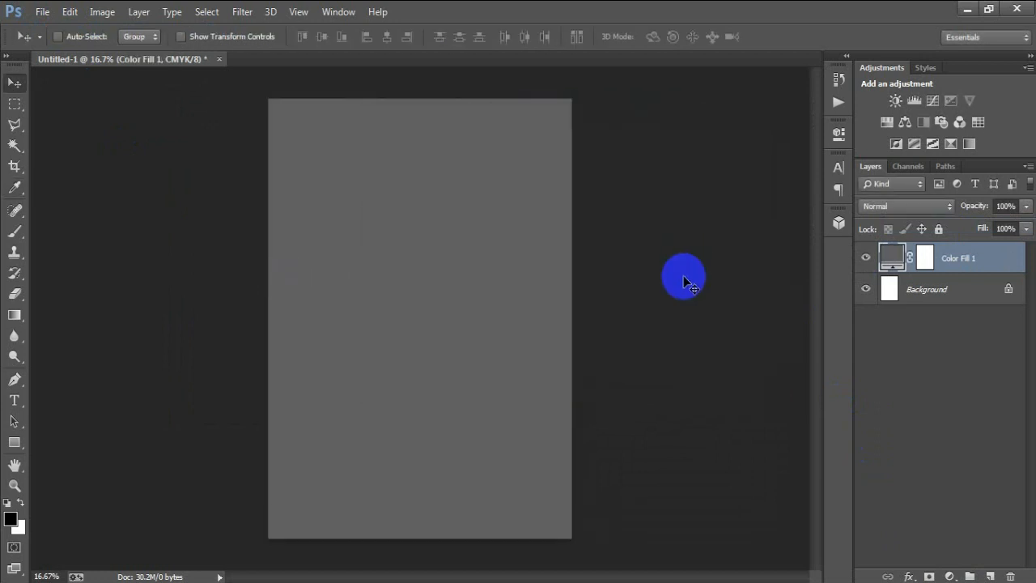
Step: Add the text "ON 8TH DAY" on a new layer and move it near the page's upper edge
{"action": "left_click", "coordinate": [990, 573]}
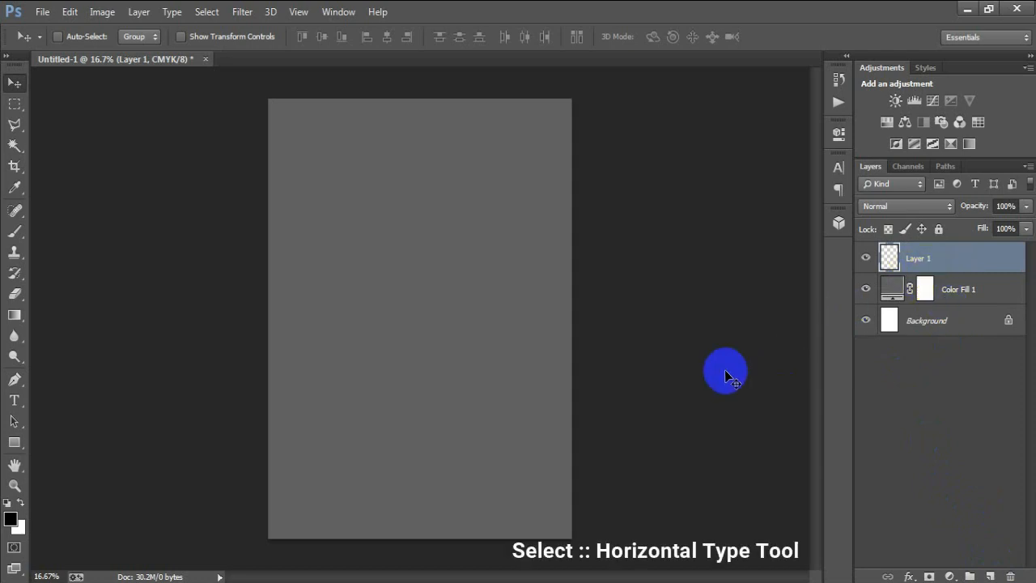
{"action": "left_click_drag", "start_coordinate": [15, 402], "coordinate": [89, 399]}
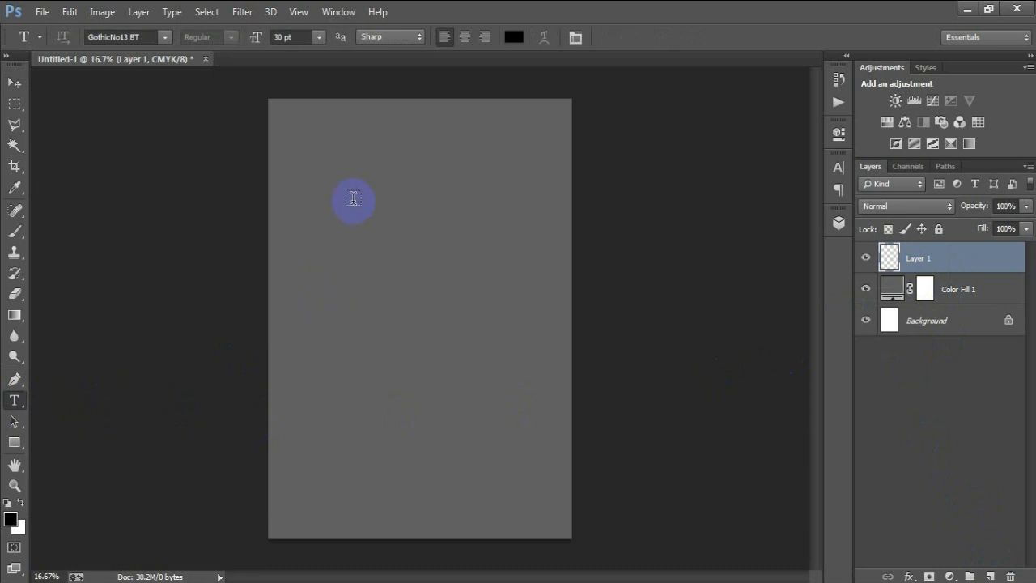
{"action": "left_click", "coordinate": [440, 293]}
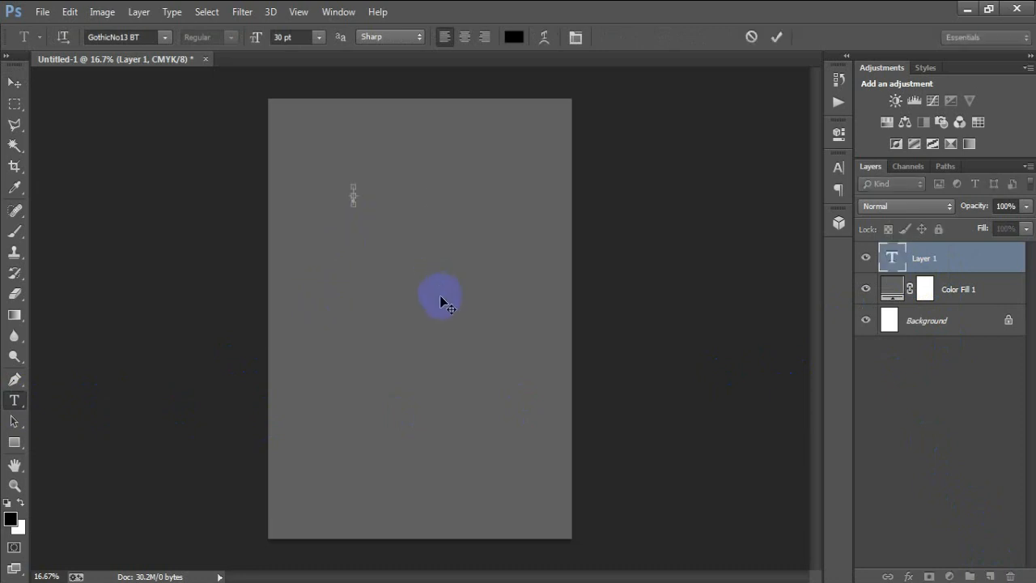
{"action": "left_click", "coordinate": [14, 83]}
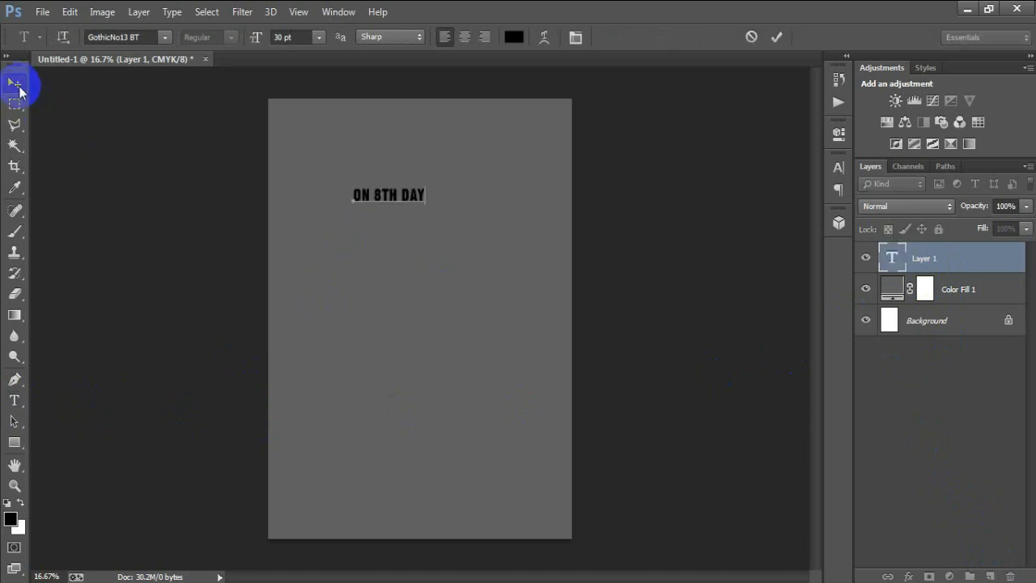
{"action": "left_click_drag", "start_coordinate": [409, 197], "coordinate": [440, 143]}
Step: Scale the ON 8TH DAY title to about 370% and center it horizontally on the page
{"action": "key", "text": "ctrl+t"}
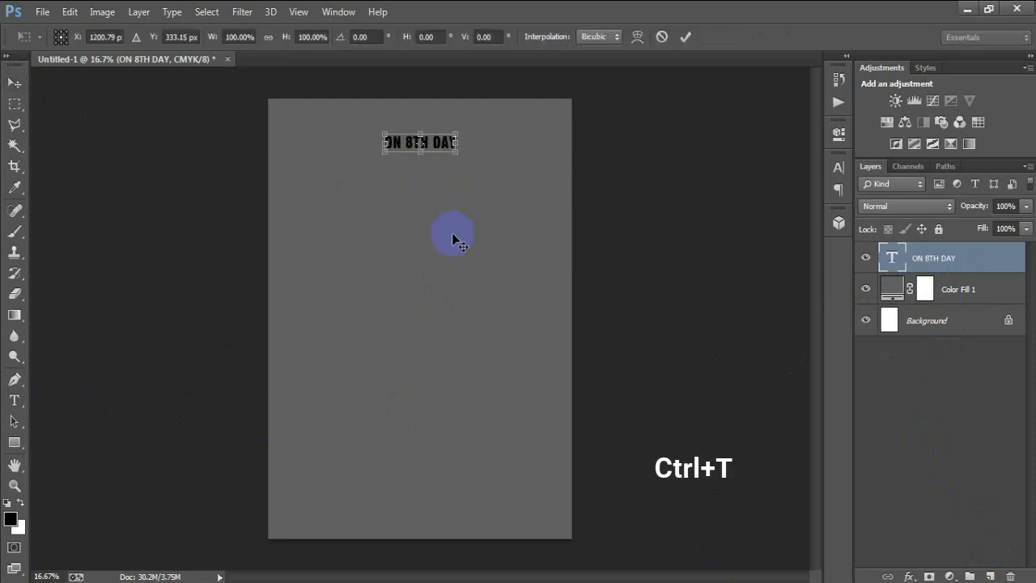
{"action": "left_click_drag", "start_coordinate": [461, 158], "coordinate": [543, 220]}
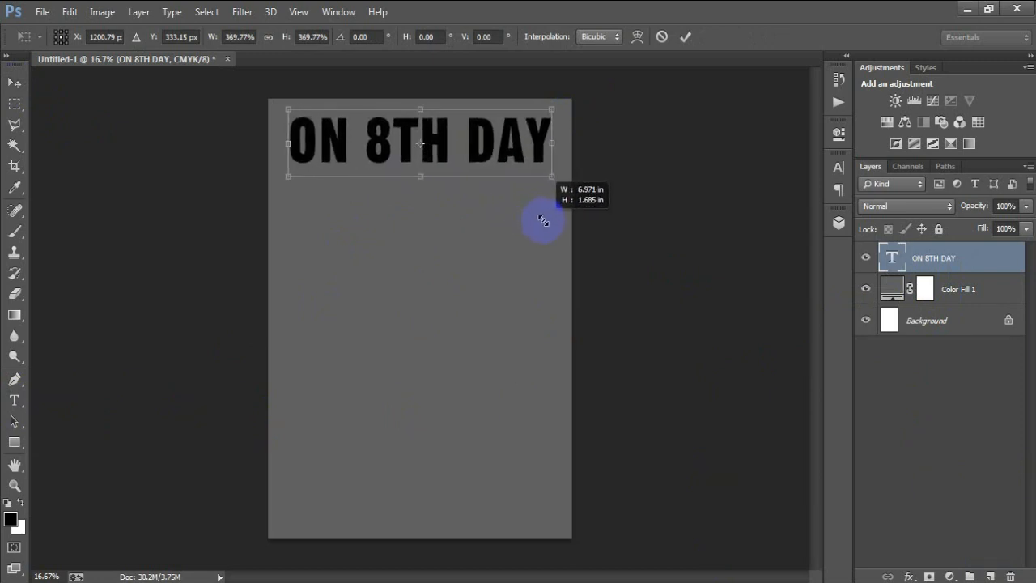
{"action": "left_click", "coordinate": [685, 36]}
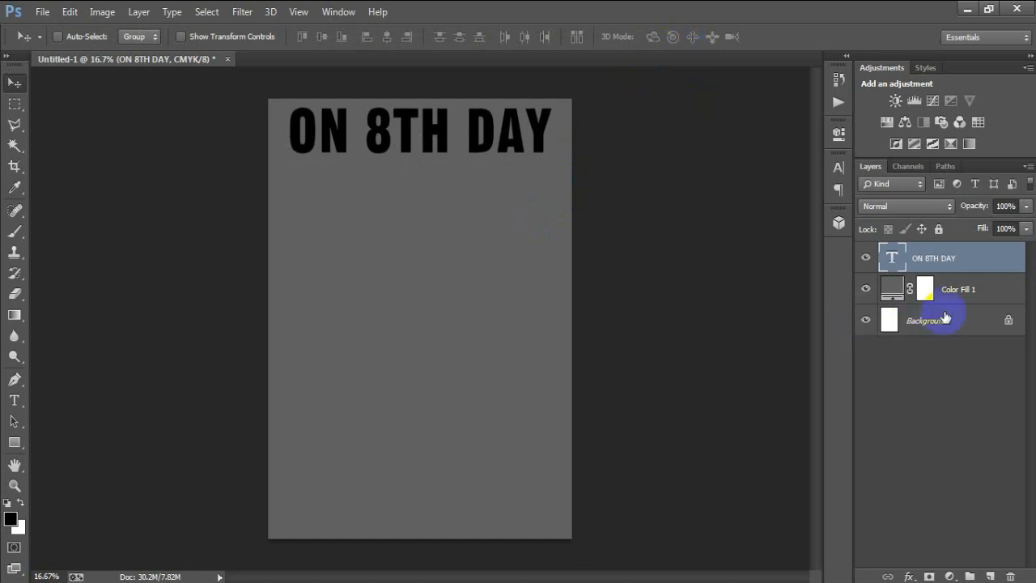
{"action": "left_click", "coordinate": [906, 320], "text": "ctrl"}
{"action": "left_click", "coordinate": [386, 37]}
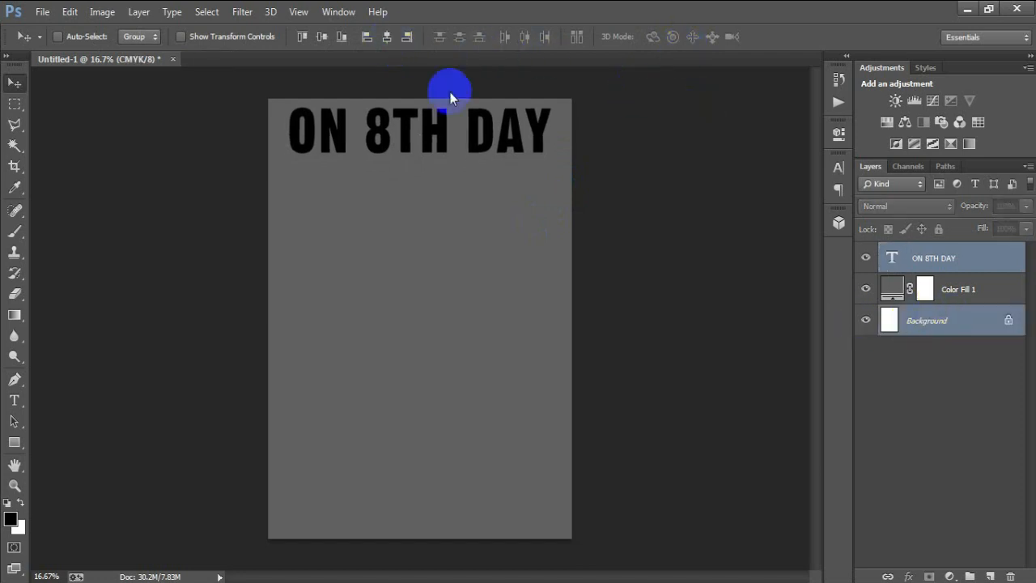
Step: Set the ON 8TH DAY title's text color to white, ffffff
{"action": "left_click", "coordinate": [917, 258]}
{"action": "left_click", "coordinate": [838, 167]}
{"action": "left_click", "coordinate": [786, 257]}
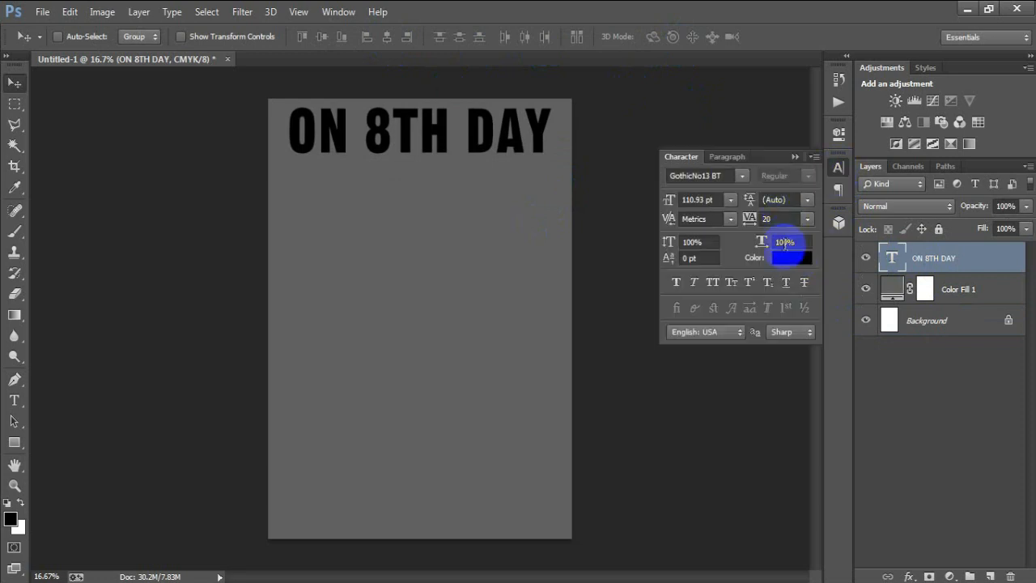
{"action": "left_click_drag", "start_coordinate": [509, 268], "coordinate": [289, 97]}
{"action": "left_click", "coordinate": [716, 143]}
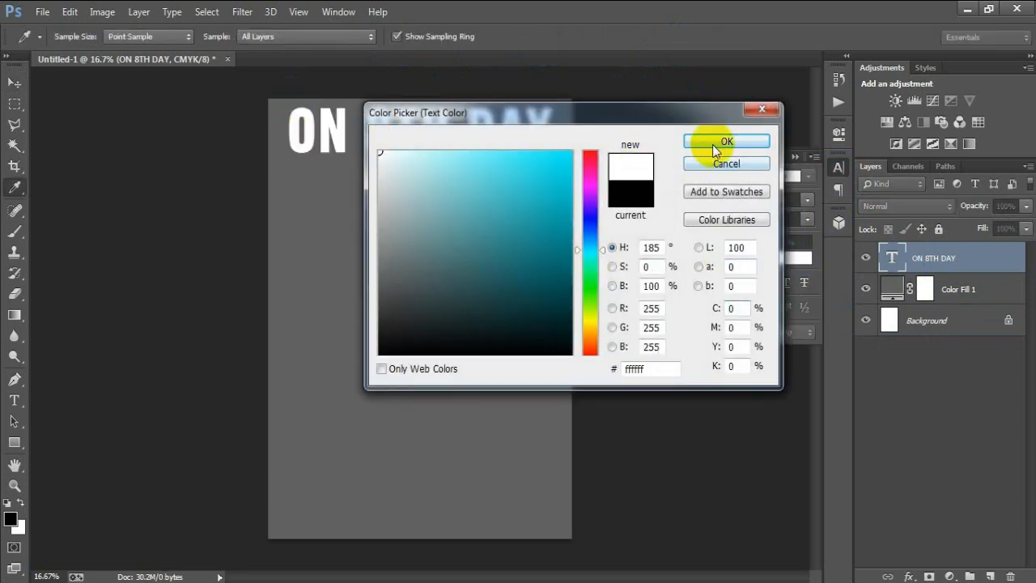
{"action": "left_click", "coordinate": [794, 157]}
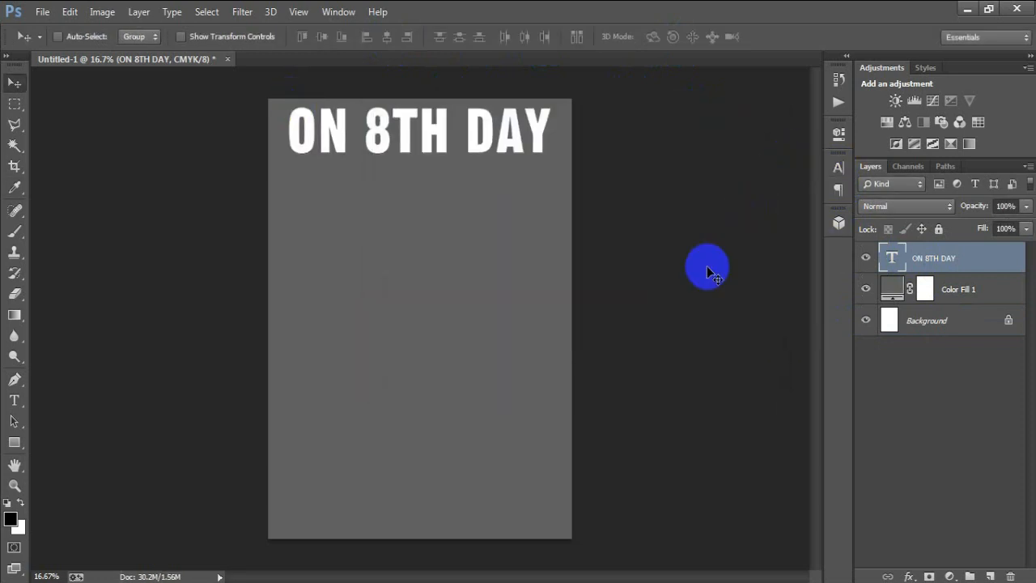
Step: Draw a black rectangle nearly as wide as the title just beneath it, and center it horizontally on the page
{"action": "left_click", "coordinate": [989, 576]}
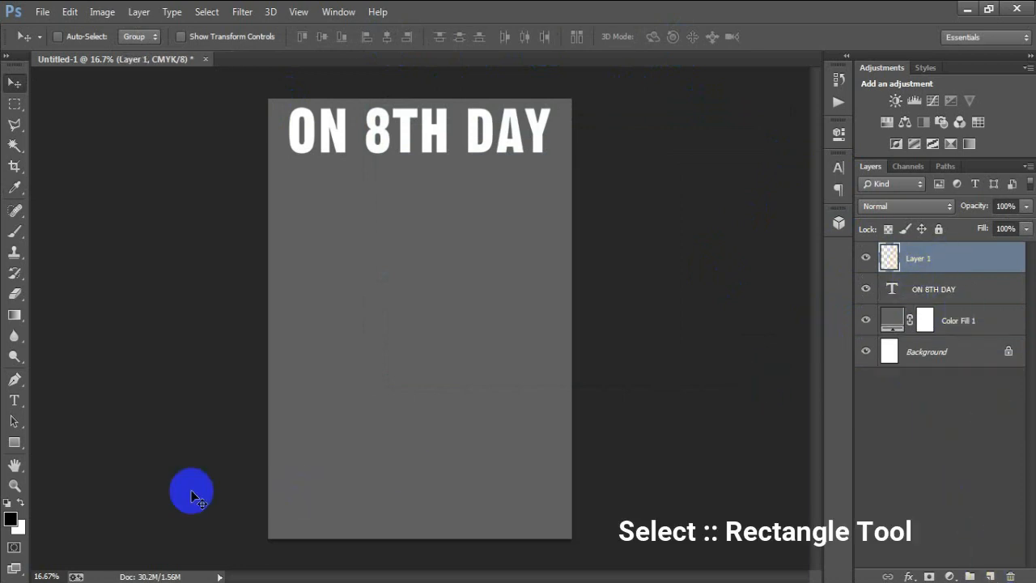
{"action": "left_click_drag", "start_coordinate": [25, 456], "coordinate": [81, 434]}
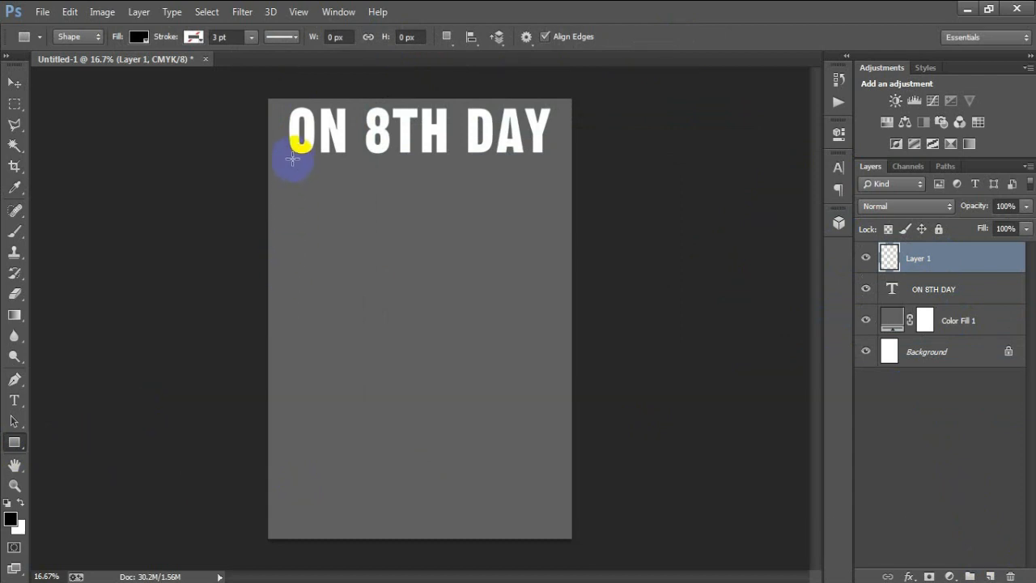
{"action": "left_click_drag", "start_coordinate": [292, 159], "coordinate": [542, 208]}
{"action": "left_click", "coordinate": [15, 83]}
{"action": "left_click", "coordinate": [866, 166]}
{"action": "left_click", "coordinate": [796, 124]}
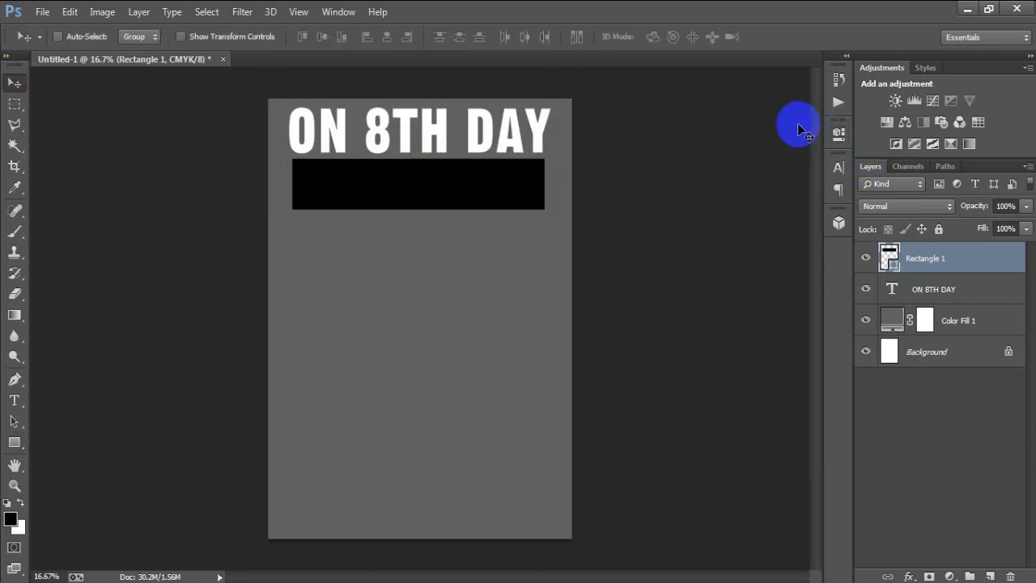
{"action": "left_click", "coordinate": [925, 351], "text": "ctrl"}
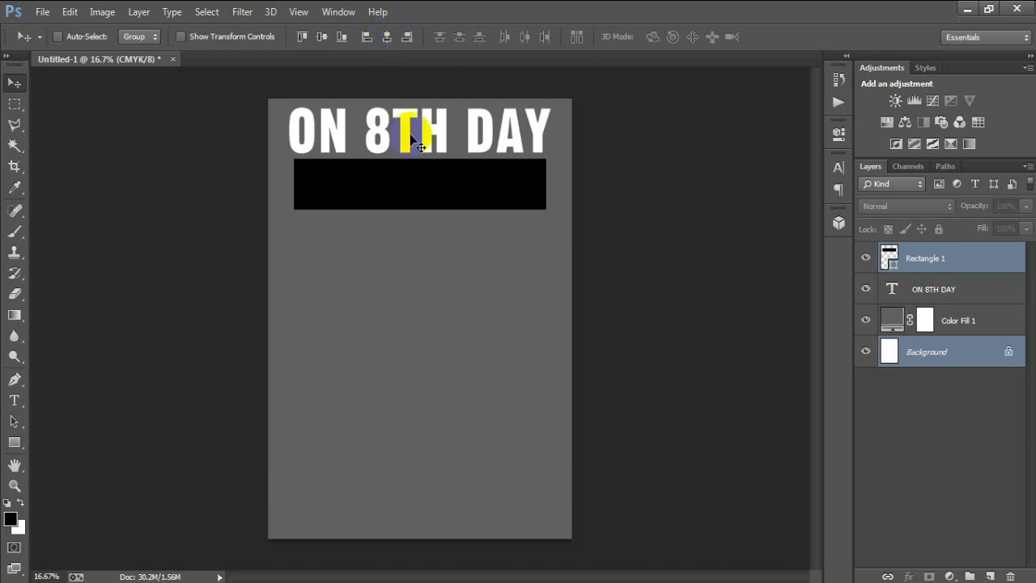
{"action": "left_click", "coordinate": [916, 255]}
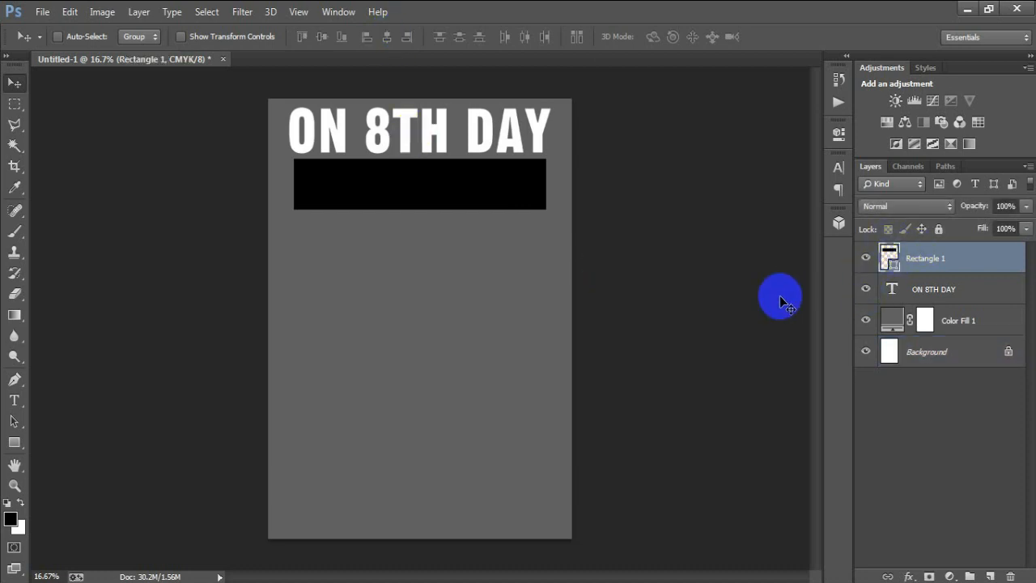
Step: Widen the black rectangle to about 6.76 in and center it horizontally with the page and the title
{"action": "key", "text": "ctrl+t"}
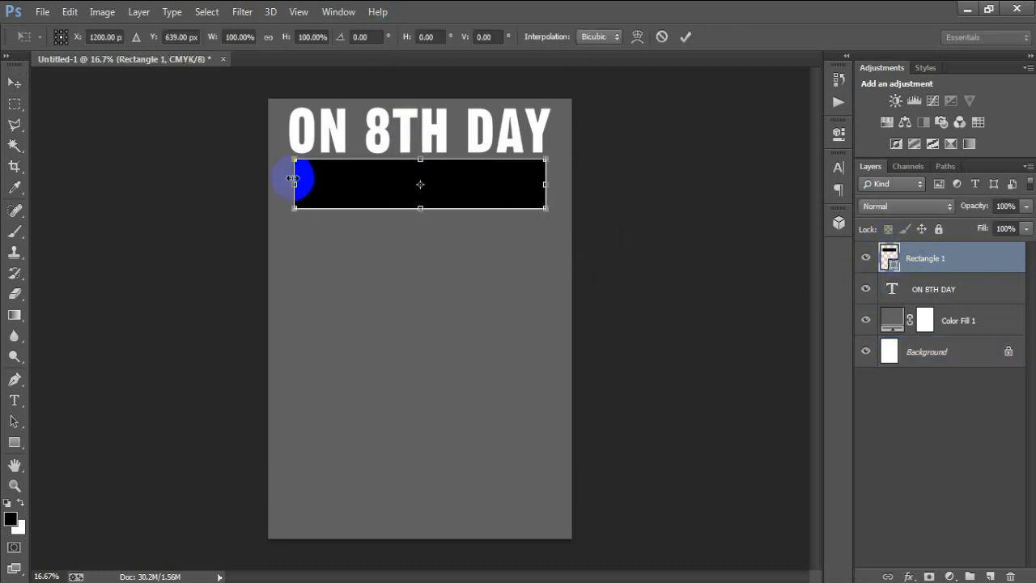
{"action": "left_click_drag", "start_coordinate": [290, 184], "coordinate": [288, 185]}
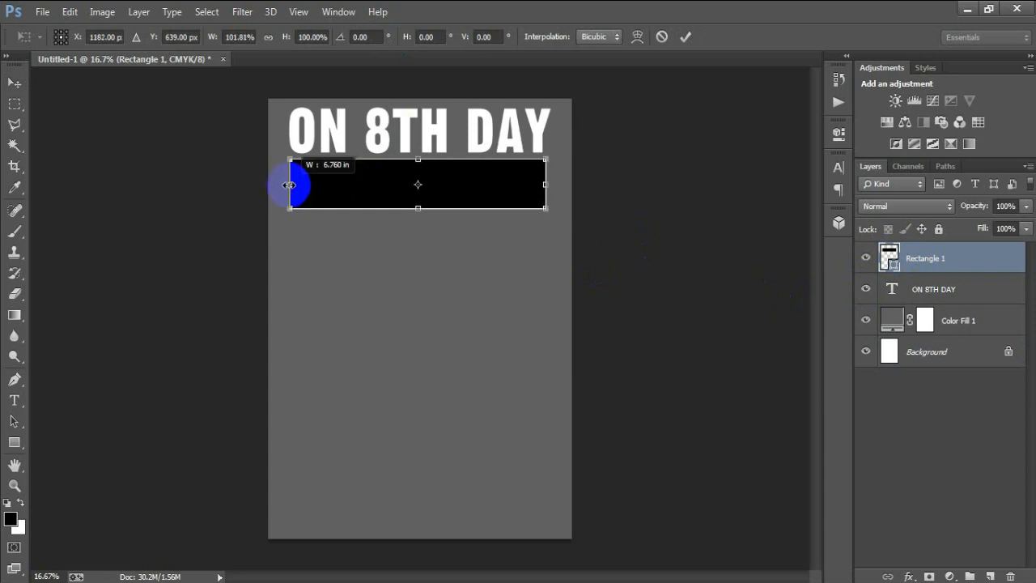
{"action": "left_click", "coordinate": [685, 36]}
{"action": "left_click", "coordinate": [939, 351], "text": "ctrl"}
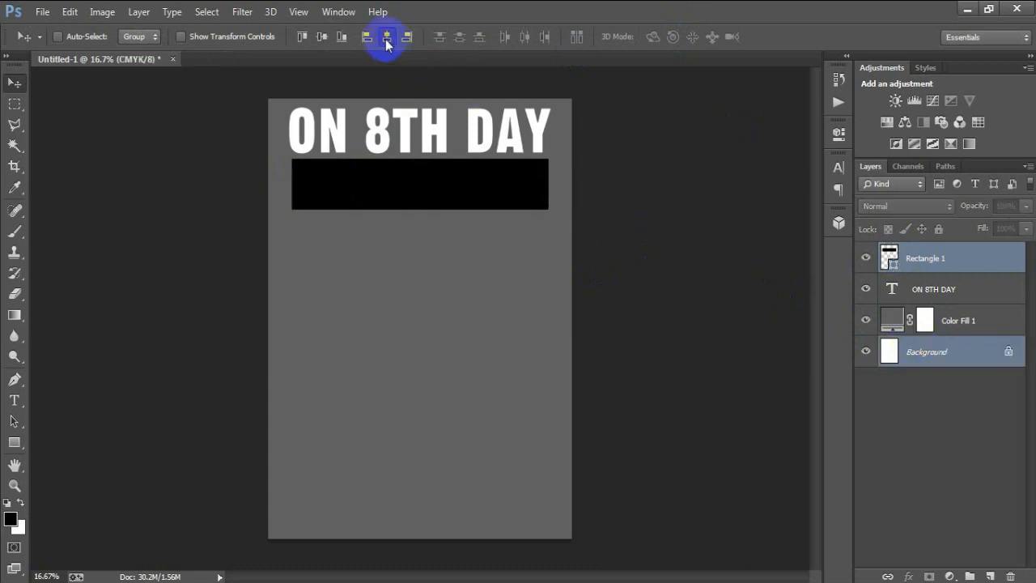
{"action": "left_click", "coordinate": [886, 258]}
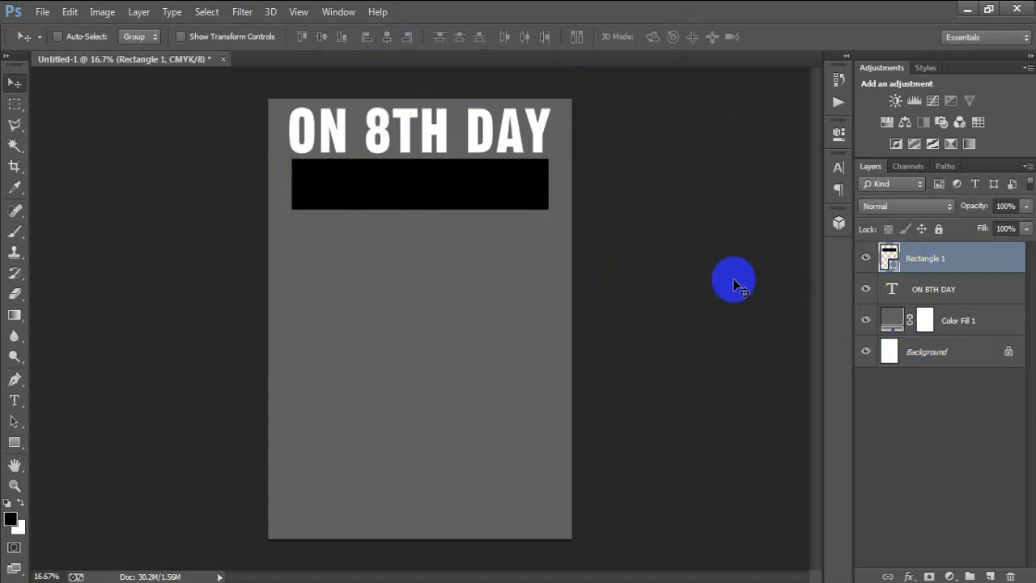
{"action": "left_click", "coordinate": [967, 298], "text": "ctrl"}
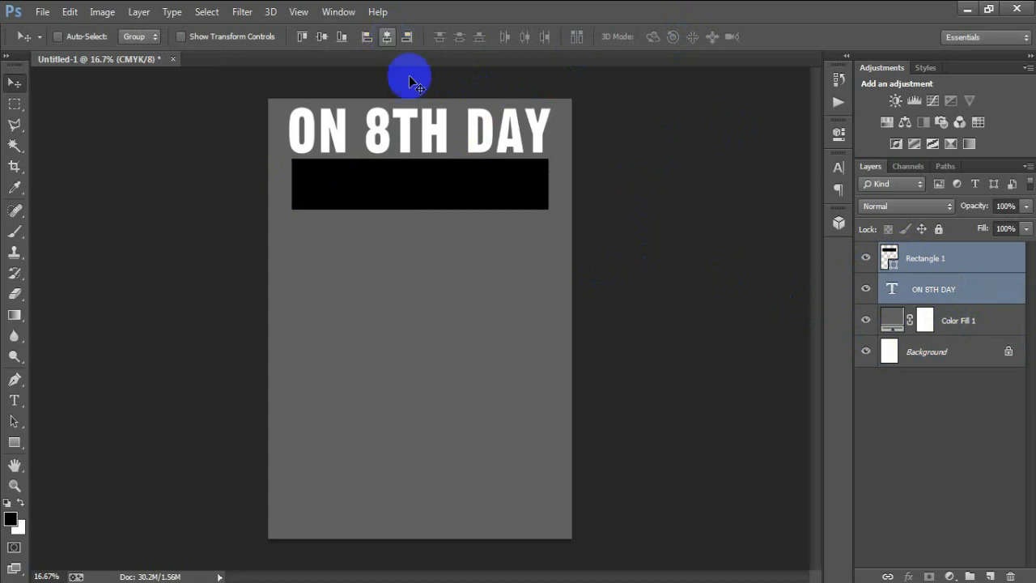
{"action": "left_click", "coordinate": [890, 260]}
Step: Recolor the rectangle beneath the title to green 75BD0F and rasterize its layer
{"action": "left_click", "coordinate": [866, 259]}
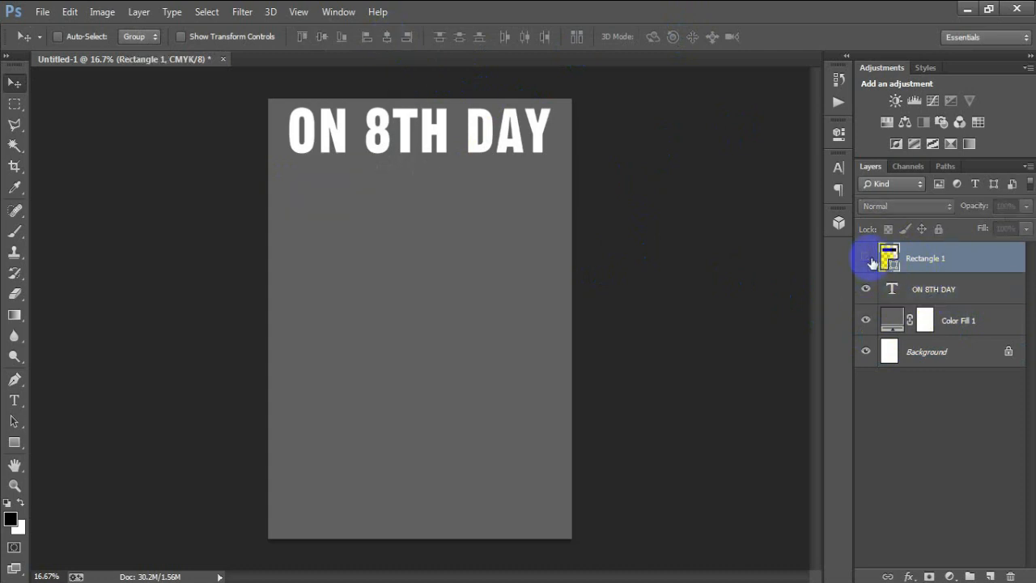
{"action": "left_click", "coordinate": [866, 258]}
{"action": "left_click", "coordinate": [888, 257]}
{"action": "double_click", "coordinate": [888, 257]}
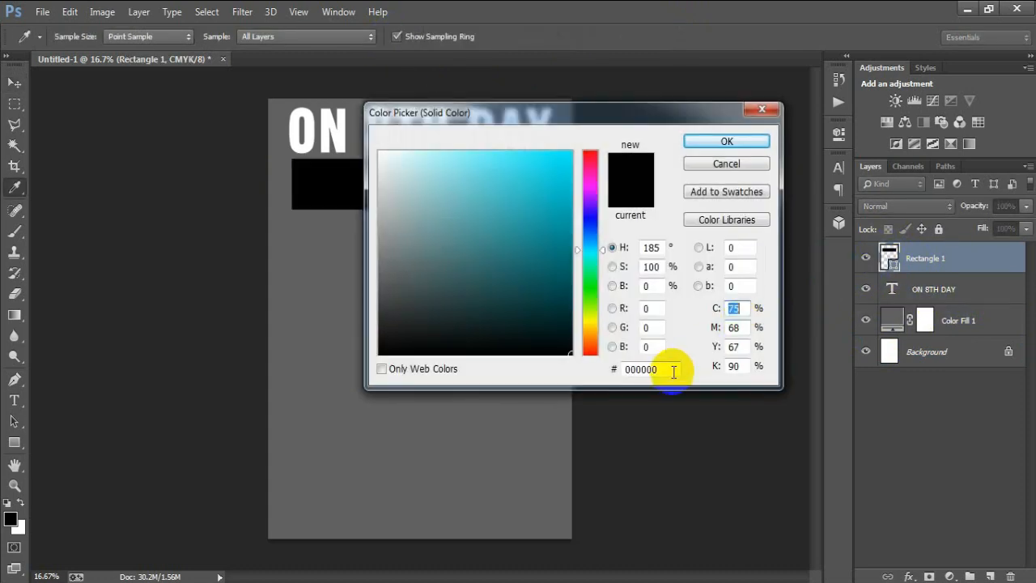
{"action": "left_click_drag", "start_coordinate": [668, 370], "coordinate": [611, 368]}
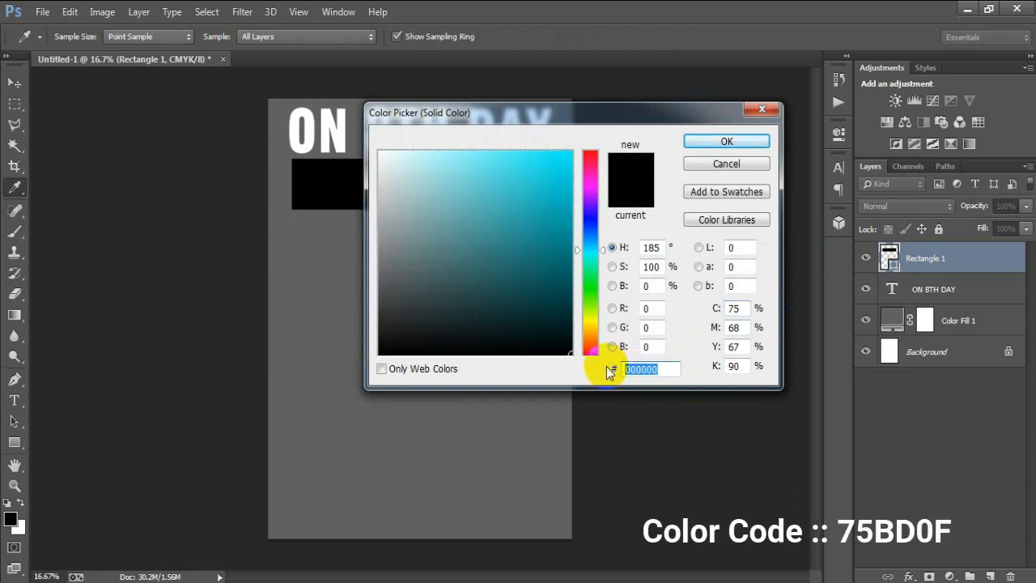
{"action": "type", "text": "75BD"}
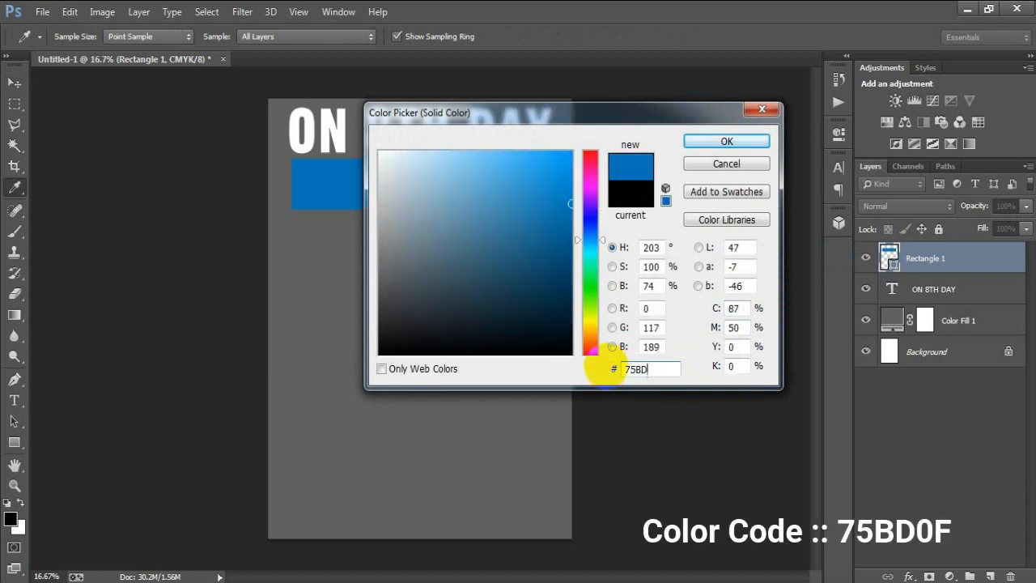
{"action": "type", "text": "0F"}
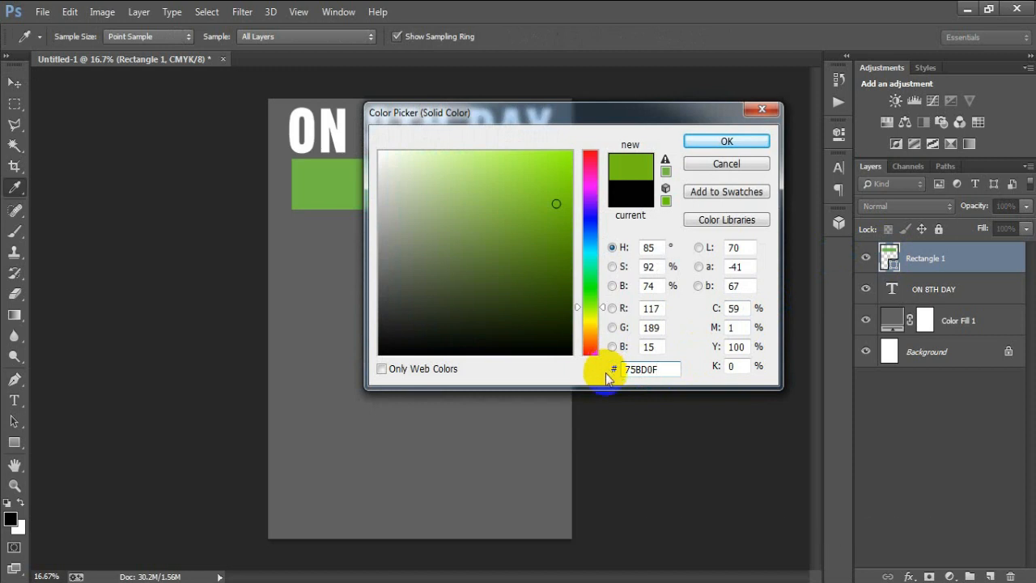
{"action": "left_click_drag", "start_coordinate": [663, 369], "coordinate": [585, 367]}
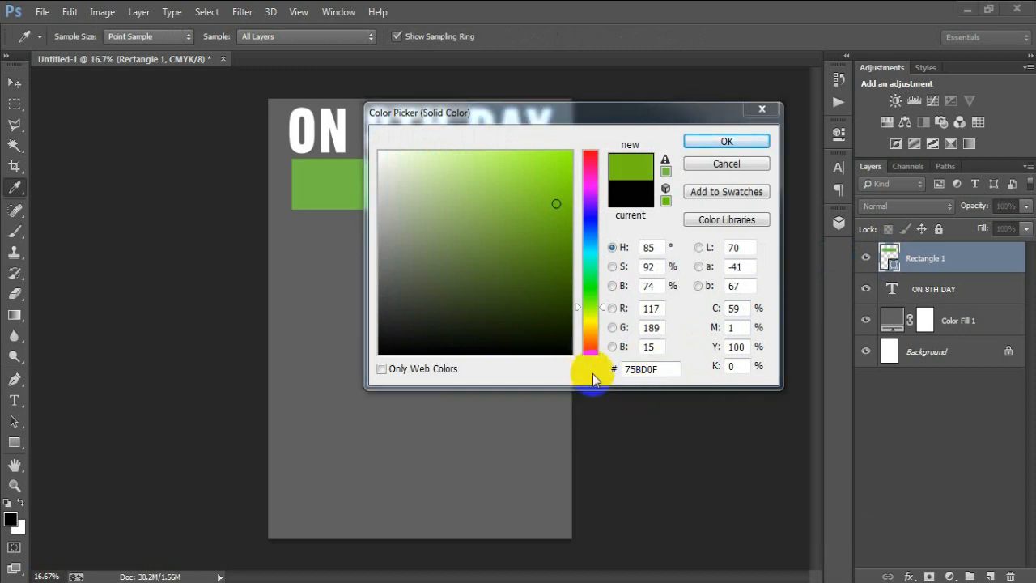
{"action": "left_click", "coordinate": [700, 139]}
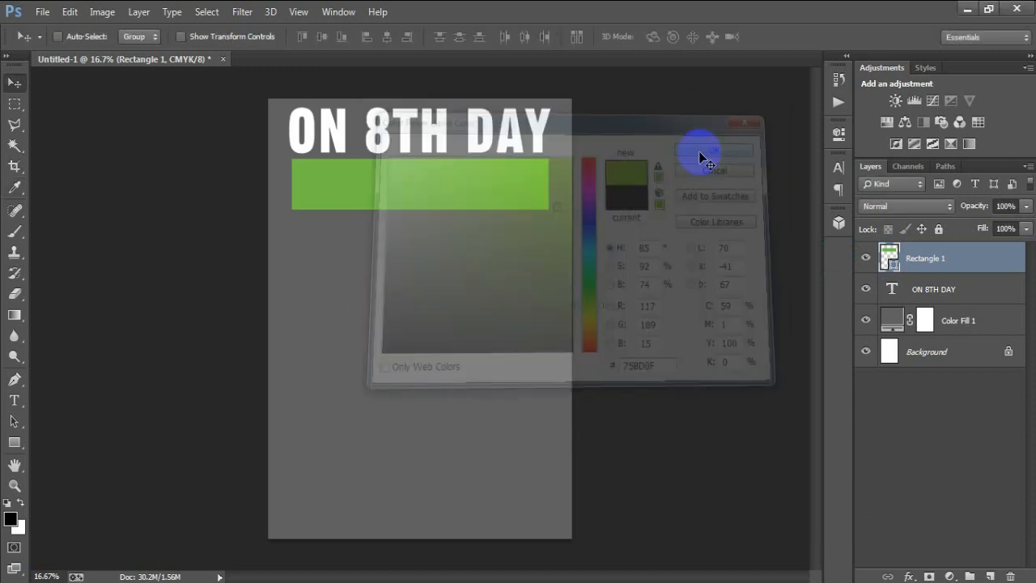
{"action": "right_click", "coordinate": [913, 266]}
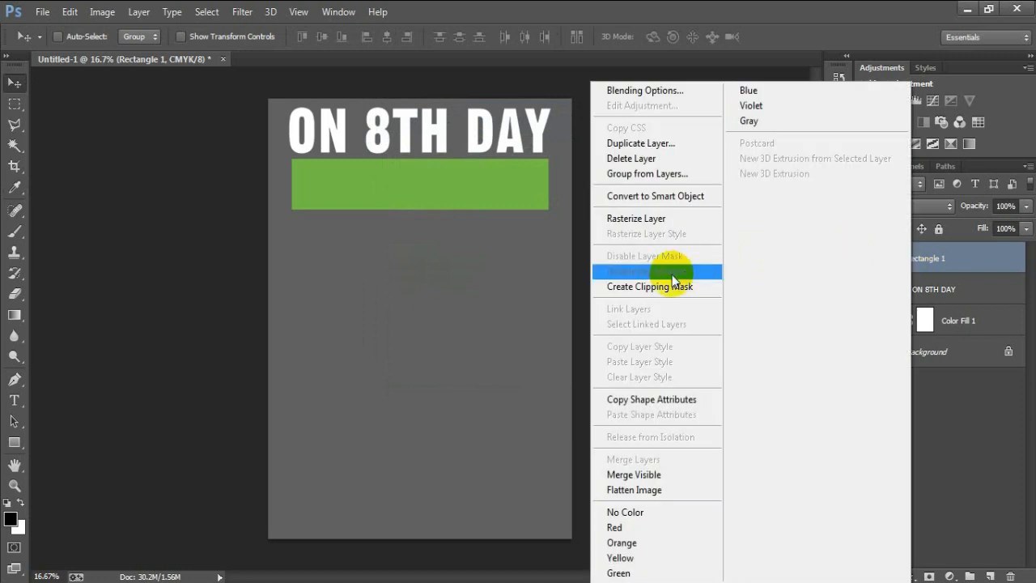
{"action": "left_click", "coordinate": [648, 216]}
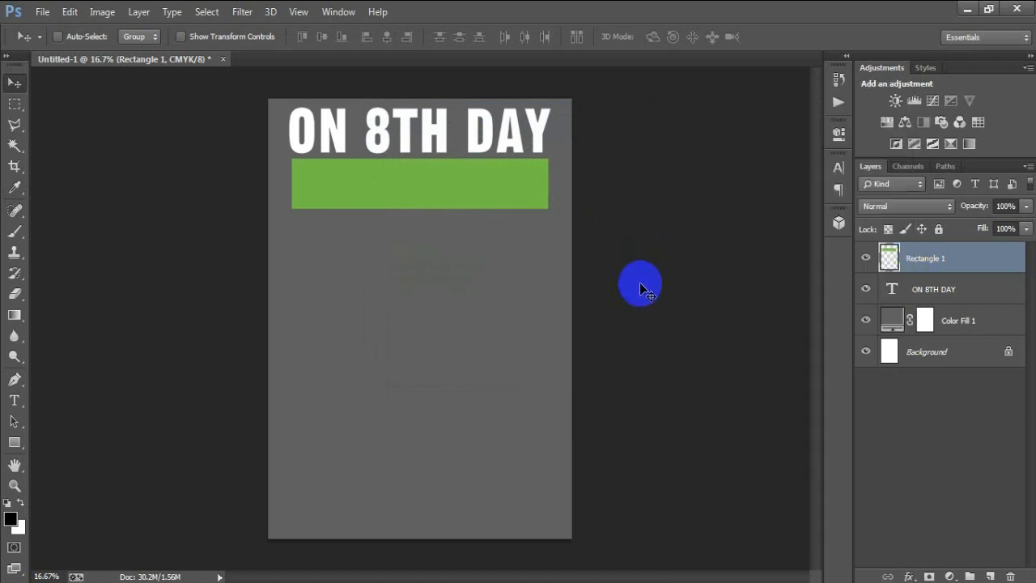
Step: Add the white 30 pt text GOD LOOKED DOWN on a new layer and move it onto the green rectangle
{"action": "left_click", "coordinate": [988, 572]}
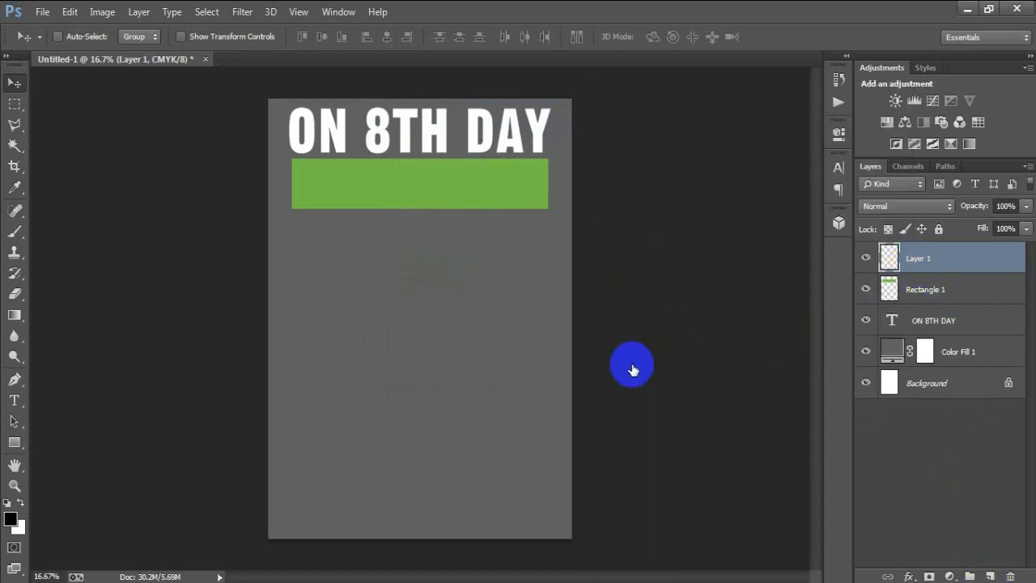
{"action": "left_click", "coordinate": [15, 400]}
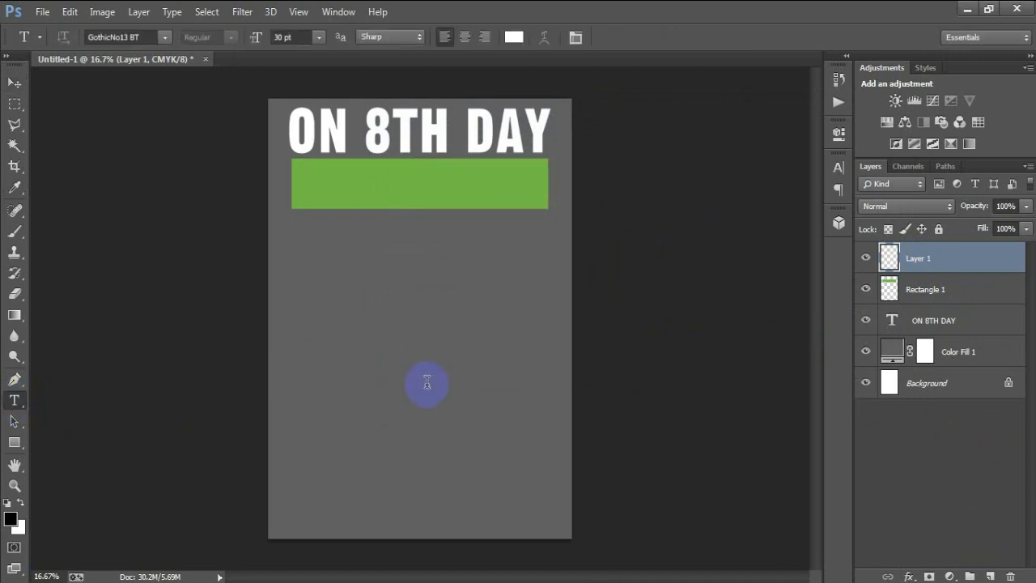
{"action": "left_click", "coordinate": [345, 338]}
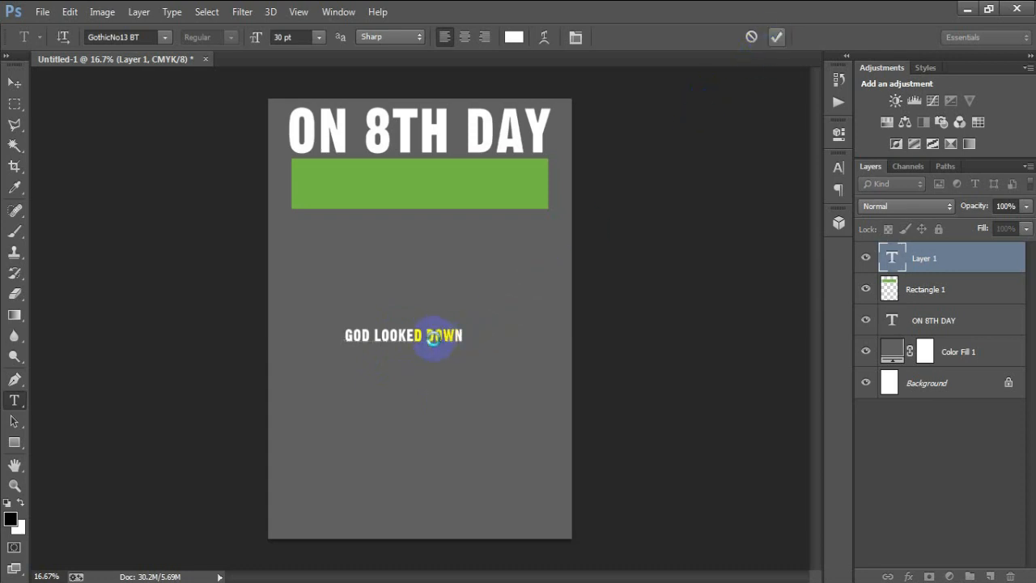
{"action": "key", "text": "ctrl+Return"}
{"action": "left_click", "coordinate": [16, 83]}
{"action": "left_click_drag", "start_coordinate": [386, 340], "coordinate": [402, 191]}
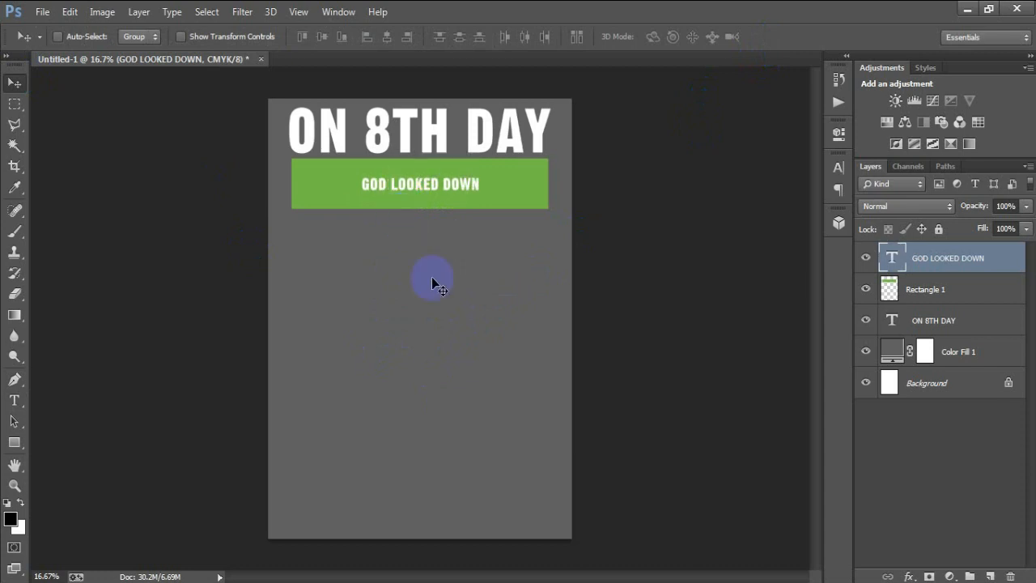
Step: Enlarge the GOD LOOKED DOWN text proportionally until it nearly spans the green rectangle's width
{"action": "key", "text": "ctrl+t"}
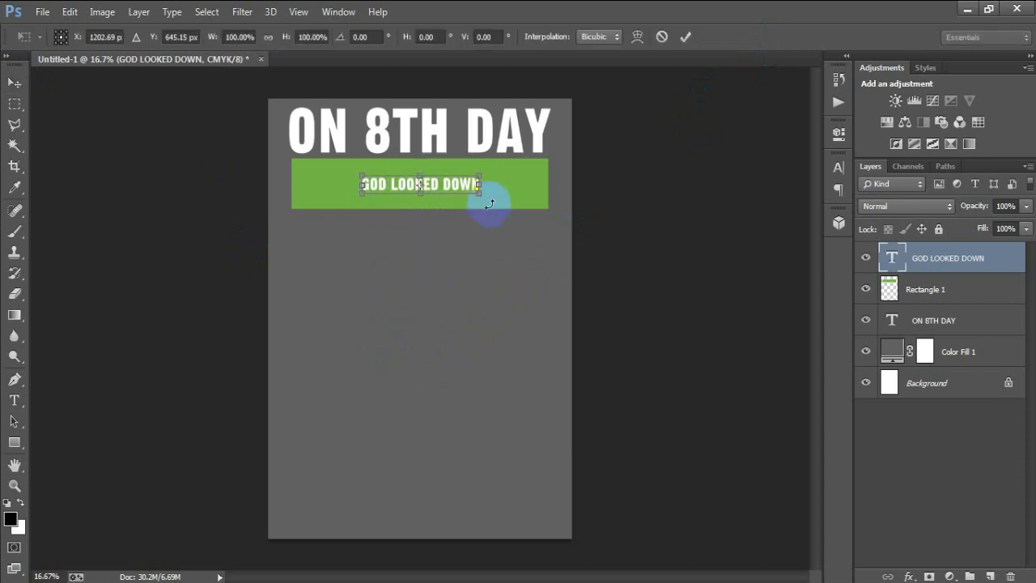
{"action": "left_click_drag", "start_coordinate": [480, 192], "coordinate": [541, 208]}
{"action": "left_click", "coordinate": [685, 37]}
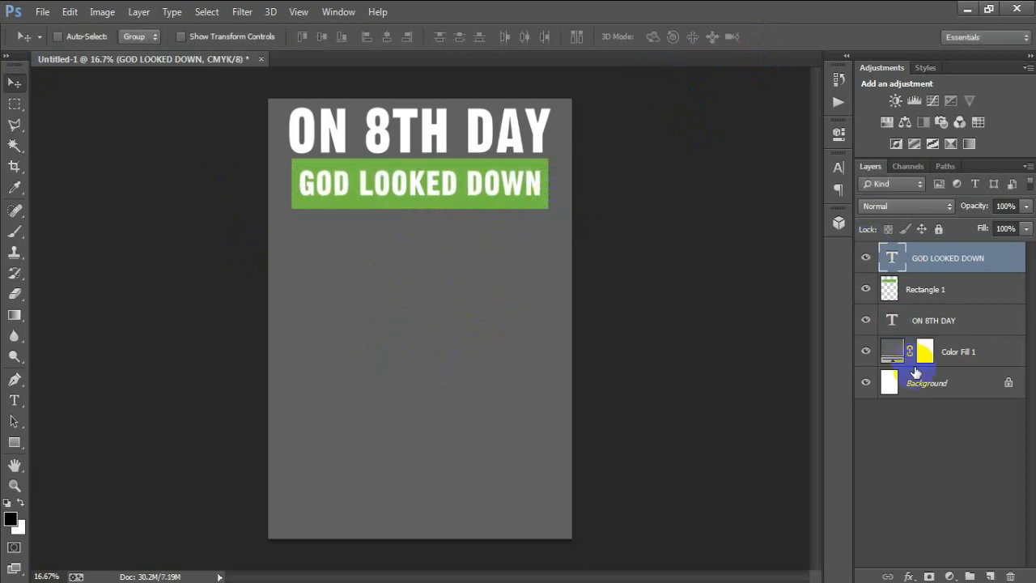
Step: Center the GOD LOOKED DOWN text horizontally on the page and vertically on the green rectangle
{"action": "left_click", "coordinate": [929, 388], "text": "ctrl"}
{"action": "left_click", "coordinate": [388, 38]}
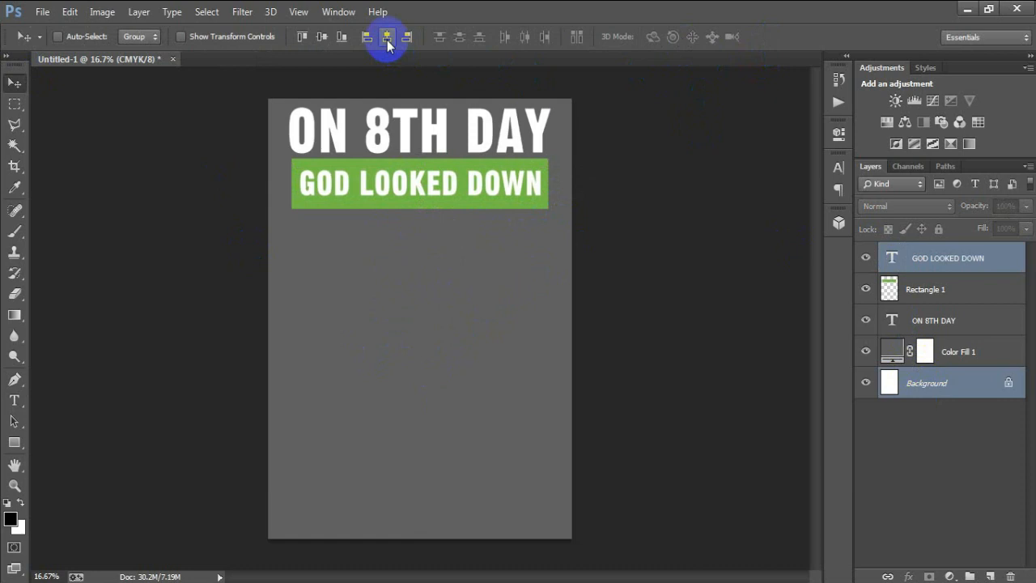
{"action": "left_click", "coordinate": [928, 289], "text": "ctrl"}
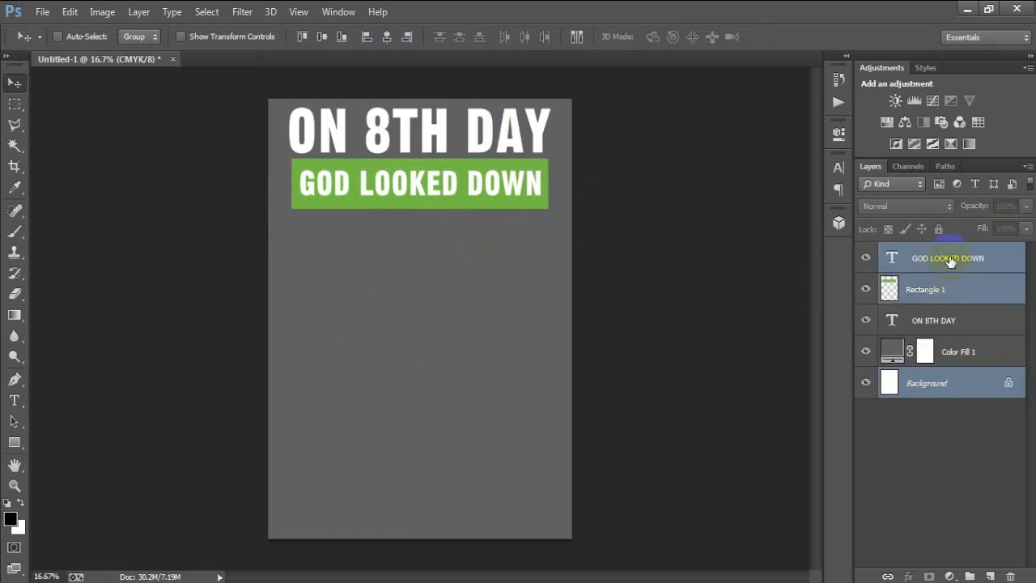
{"action": "left_click", "coordinate": [951, 259]}
{"action": "left_click", "coordinate": [943, 287], "text": "ctrl"}
{"action": "left_click", "coordinate": [322, 37]}
Step: Duplicate the green rectangle layer, place the copy beneath the original, and hide the copy
{"action": "left_click", "coordinate": [919, 296]}
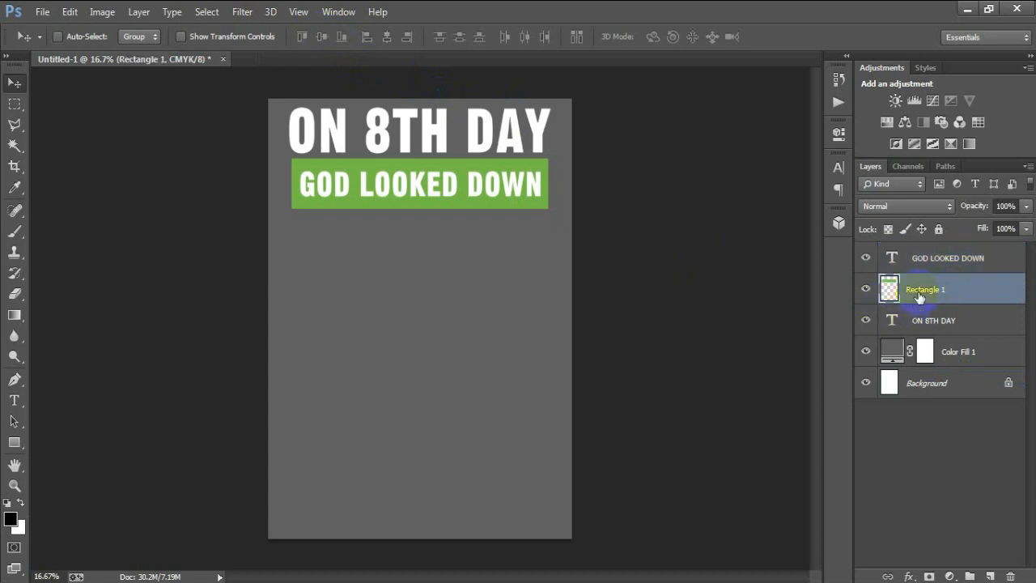
{"action": "key", "text": "ctrl+j"}
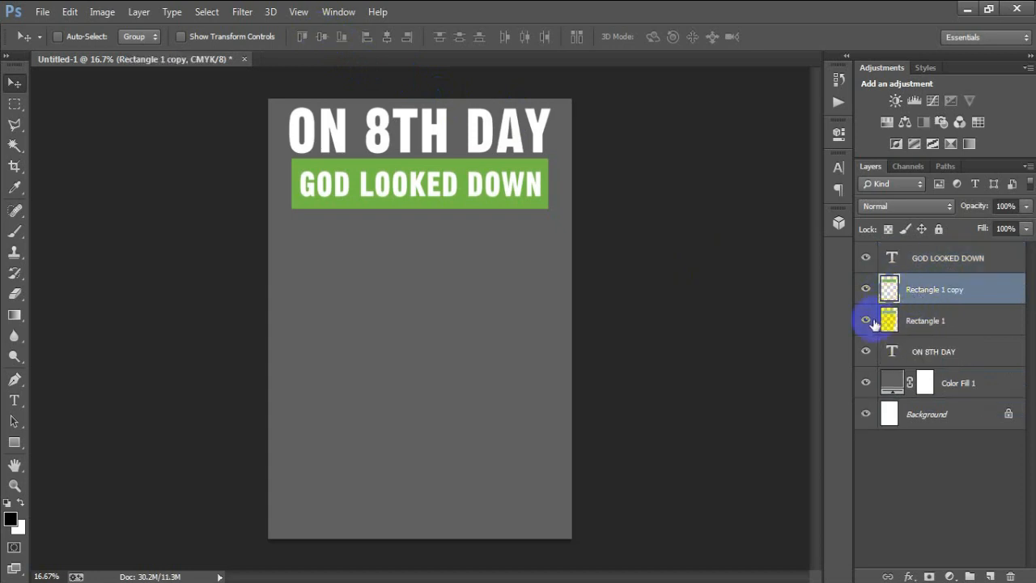
{"action": "left_click_drag", "start_coordinate": [923, 300], "coordinate": [880, 332]}
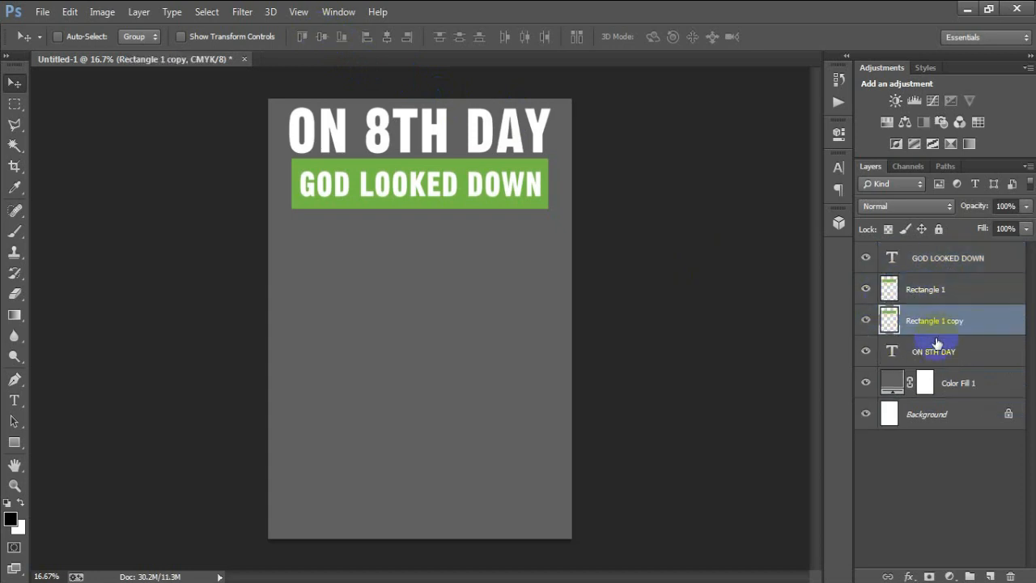
{"action": "left_click", "coordinate": [866, 322]}
Step: Cut the GOD LOOKED DOWN letter shapes out of the visible green rectangle using the text layer's selection, and deselect
{"action": "left_click", "coordinate": [922, 291]}
{"action": "left_click", "coordinate": [938, 254]}
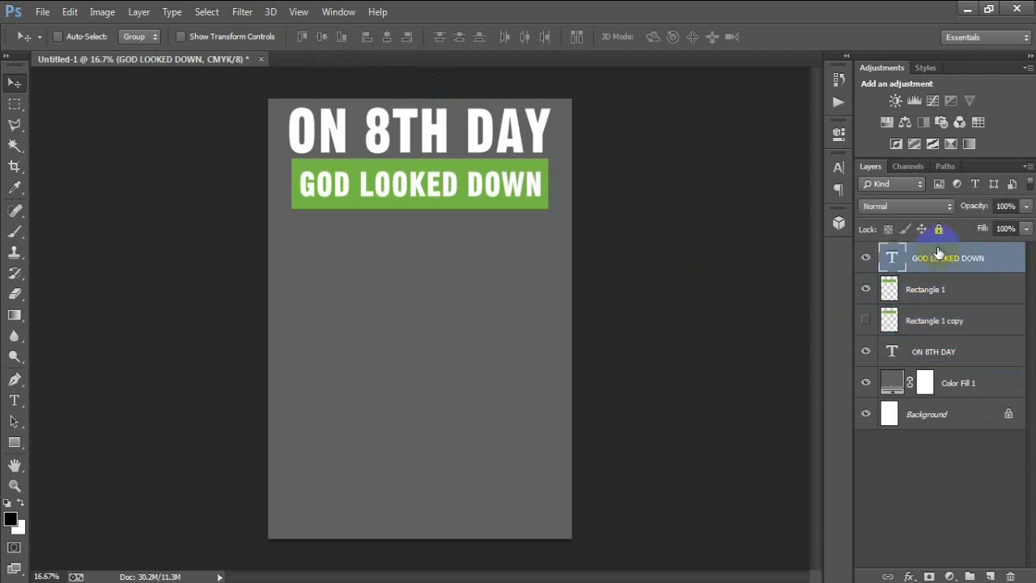
{"action": "left_click", "coordinate": [866, 260]}
{"action": "left_click", "coordinate": [865, 260]}
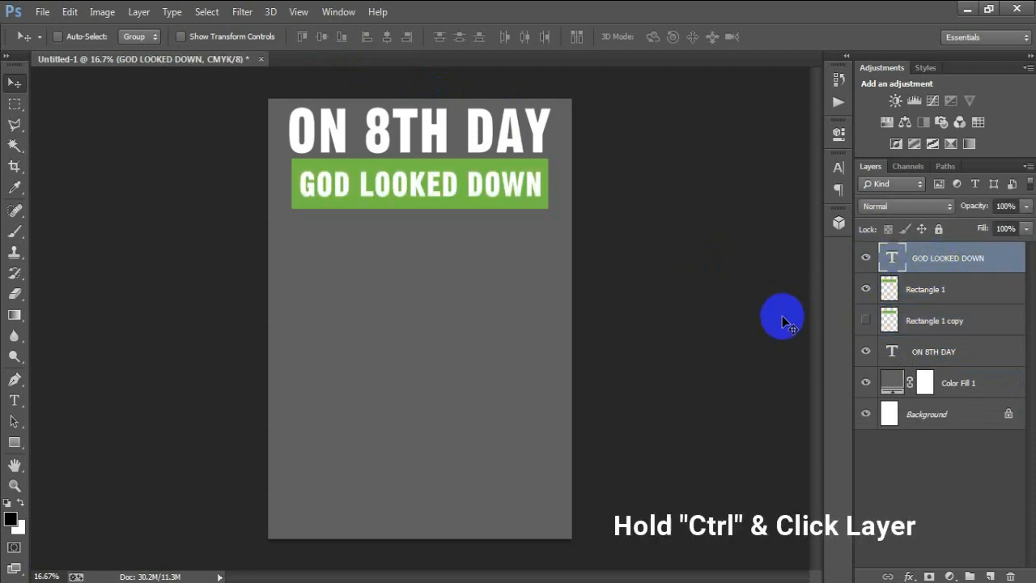
{"action": "left_click", "coordinate": [893, 261], "text": "ctrl"}
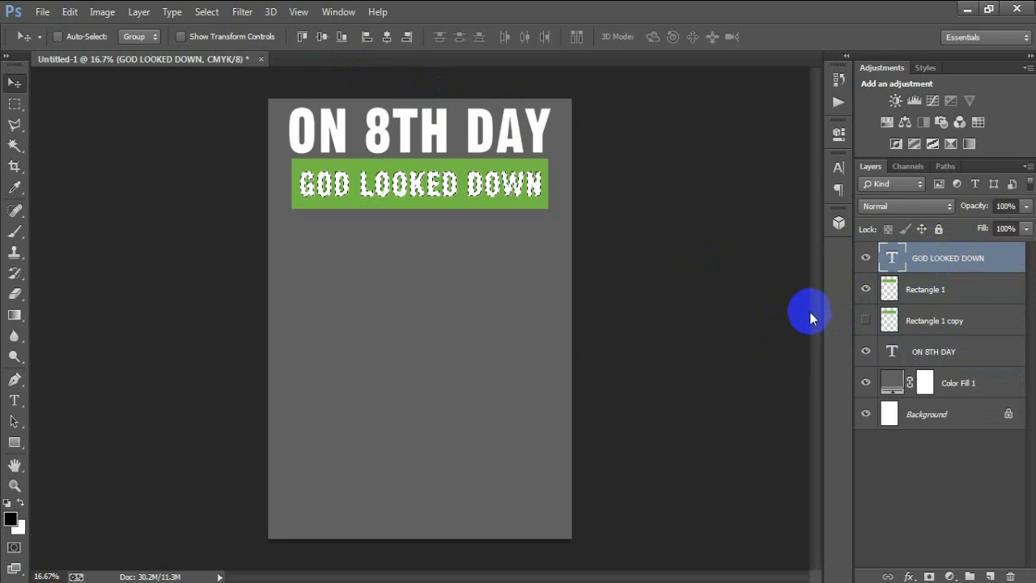
{"action": "left_click", "coordinate": [887, 289]}
{"action": "left_click", "coordinate": [866, 291]}
{"action": "left_click", "coordinate": [866, 291]}
{"action": "left_click", "coordinate": [866, 291]}
{"action": "left_click", "coordinate": [866, 291]}
{"action": "key", "text": "Delete"}
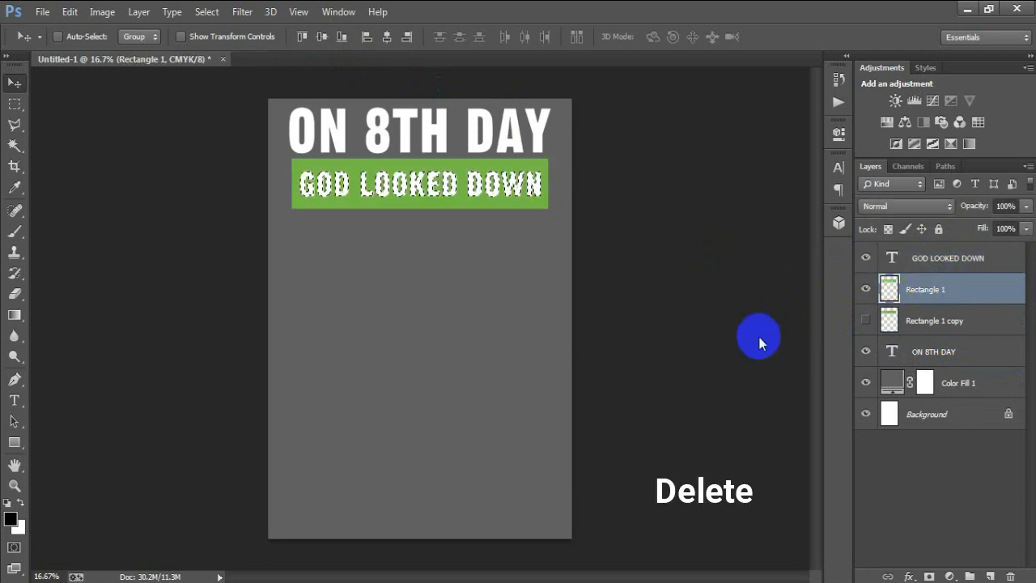
{"action": "key", "text": "ctrl+d"}
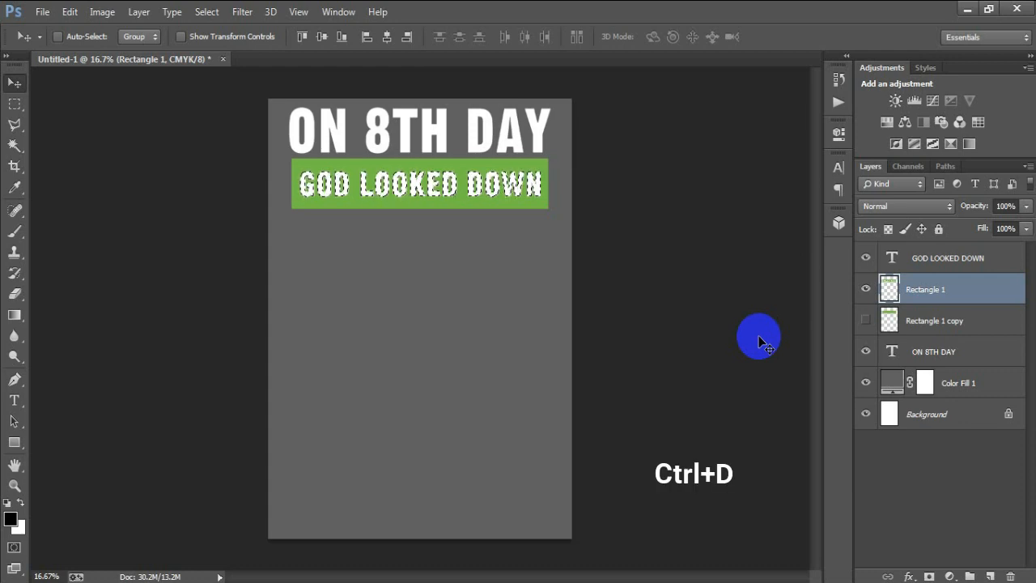
Step: Delete the GOD LOOKED DOWN text layer so only the cut-out letters remain in the banner
{"action": "left_click", "coordinate": [939, 257]}
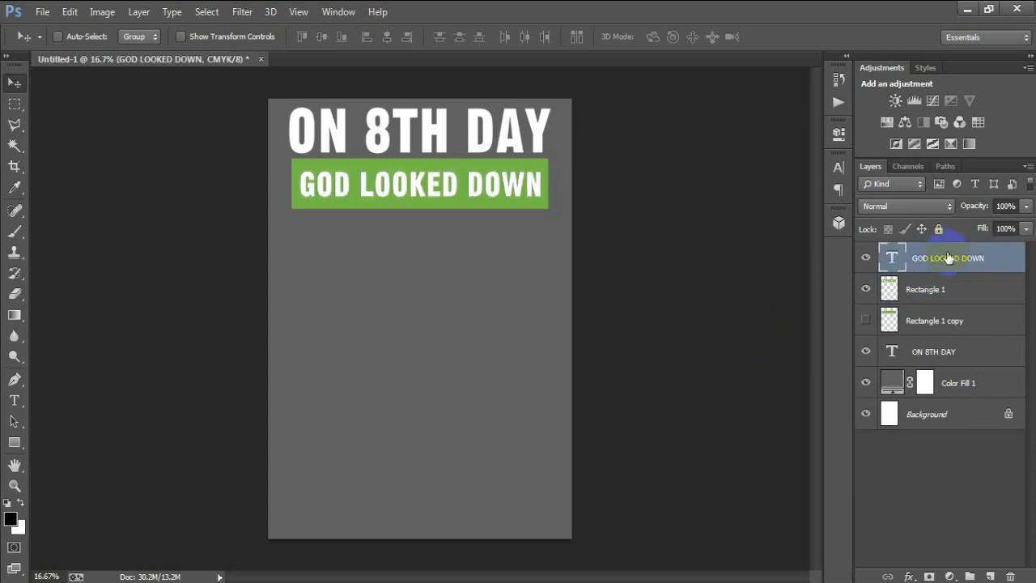
{"action": "left_click", "coordinate": [862, 259]}
{"action": "left_click", "coordinate": [863, 258]}
{"action": "left_click", "coordinate": [862, 259]}
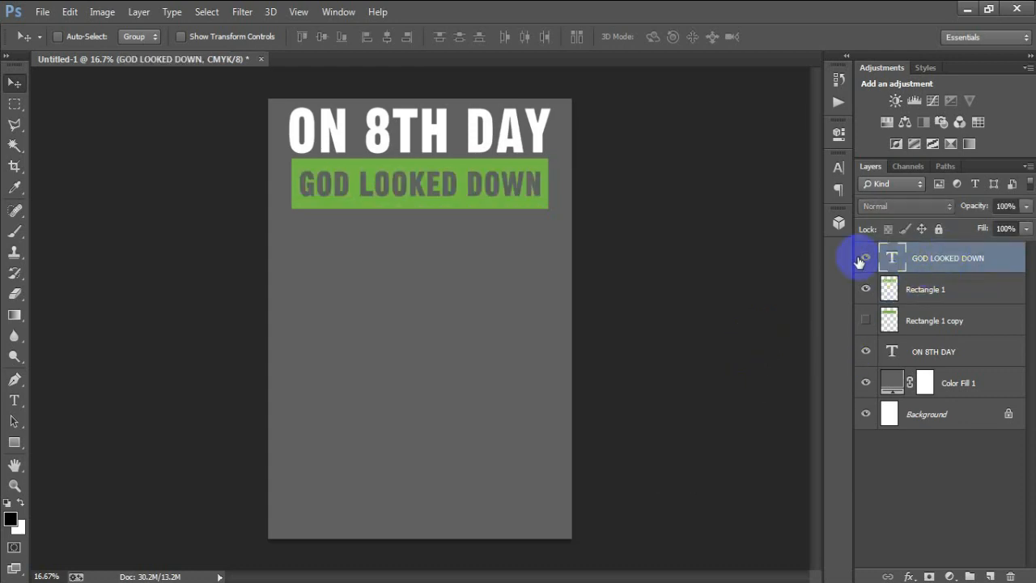
{"action": "left_click", "coordinate": [863, 259]}
{"action": "key", "text": "Delete"}
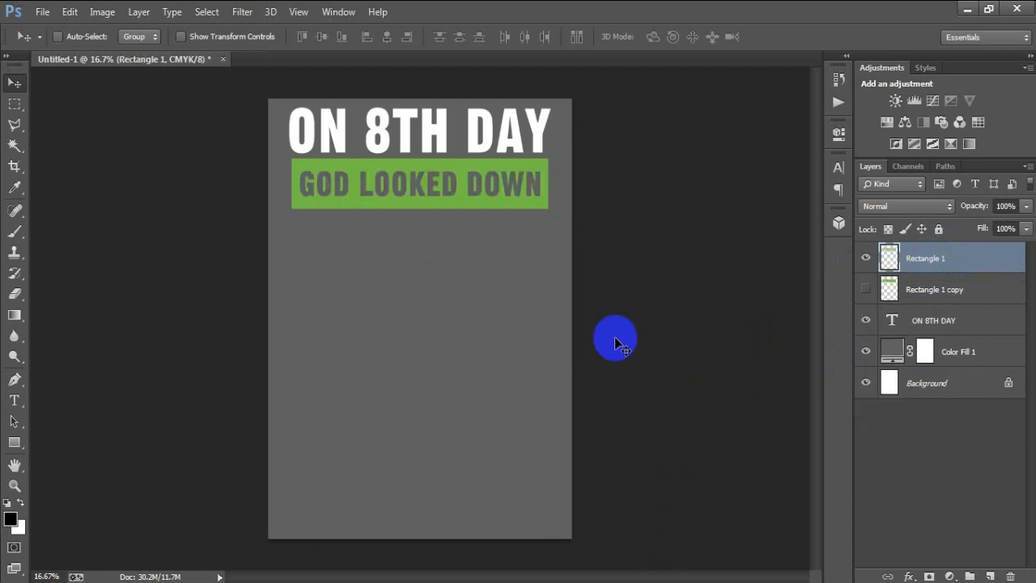
Step: Add the white 30 pt text AND SAID on a new layer below the green banner
{"action": "left_click", "coordinate": [989, 574]}
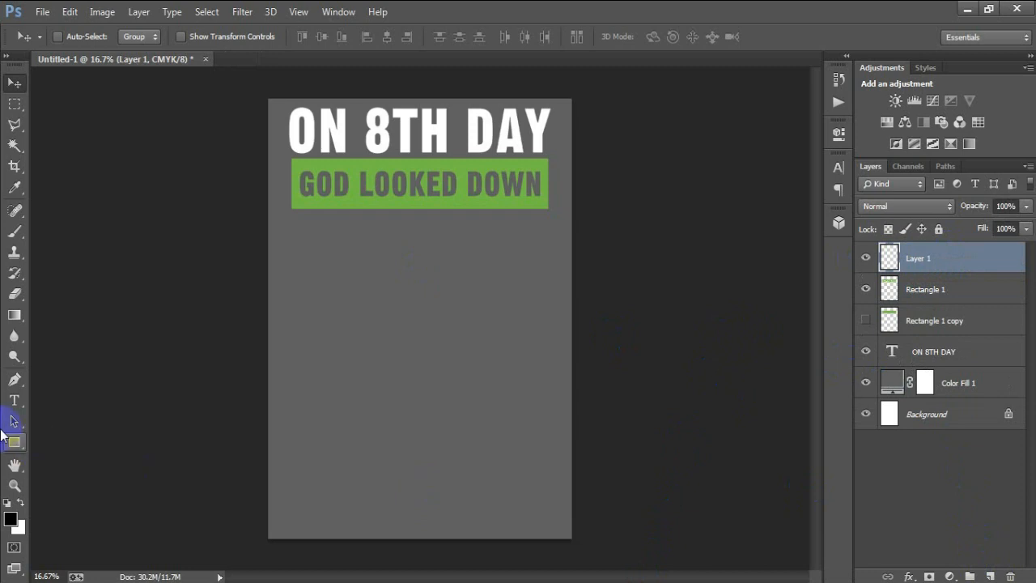
{"action": "left_click", "coordinate": [13, 404]}
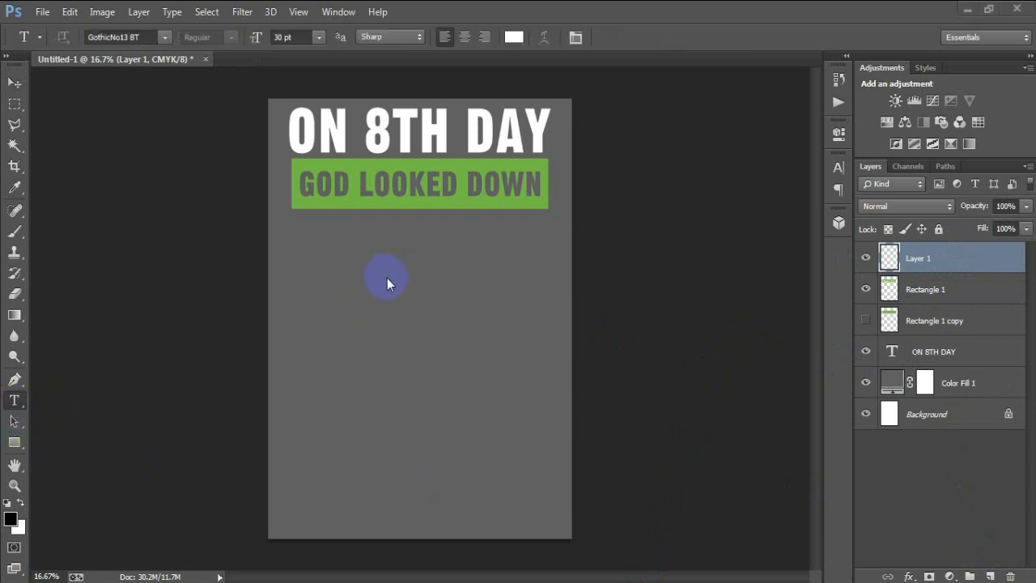
{"action": "left_click", "coordinate": [404, 291]}
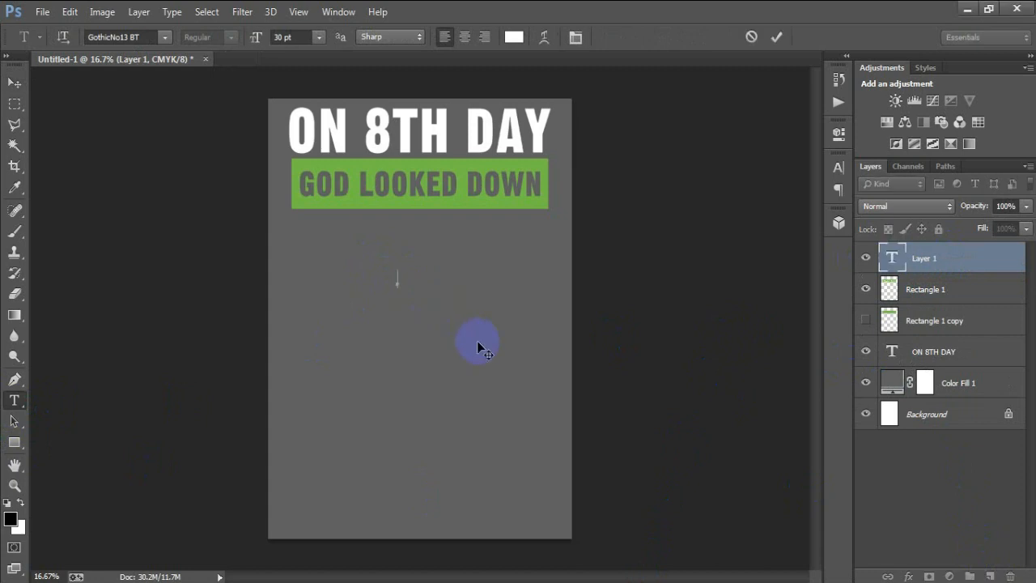
{"action": "type", "text": "AND SAID"}
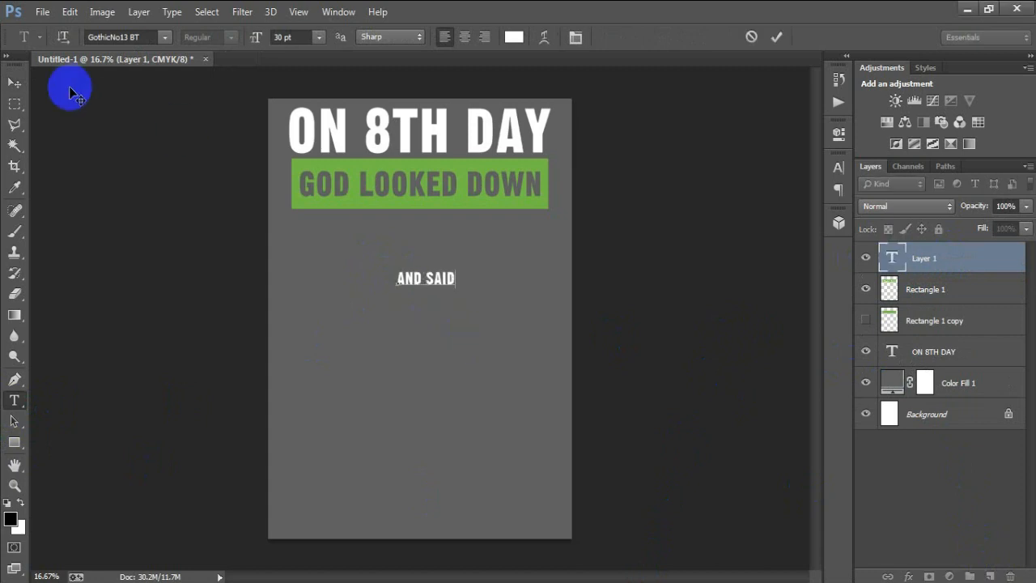
Step: Enlarge the AND SAID text proportionally to about three quarters of the banner's width and center it horizontally on the page
{"action": "left_click", "coordinate": [13, 83]}
{"action": "key", "text": "ctrl+t"}
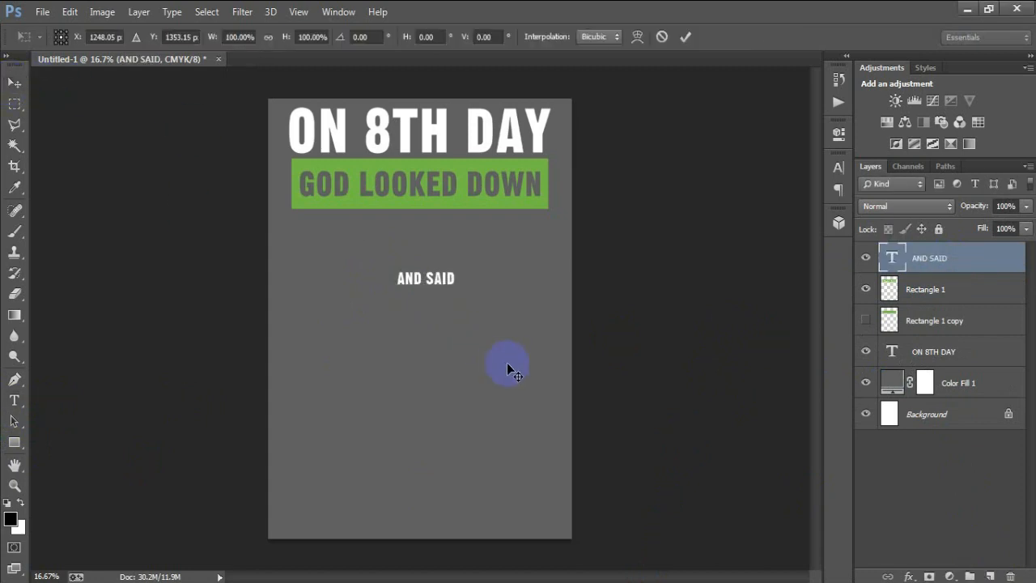
{"action": "left_click_drag", "start_coordinate": [456, 291], "coordinate": [518, 340]}
{"action": "left_click", "coordinate": [684, 36]}
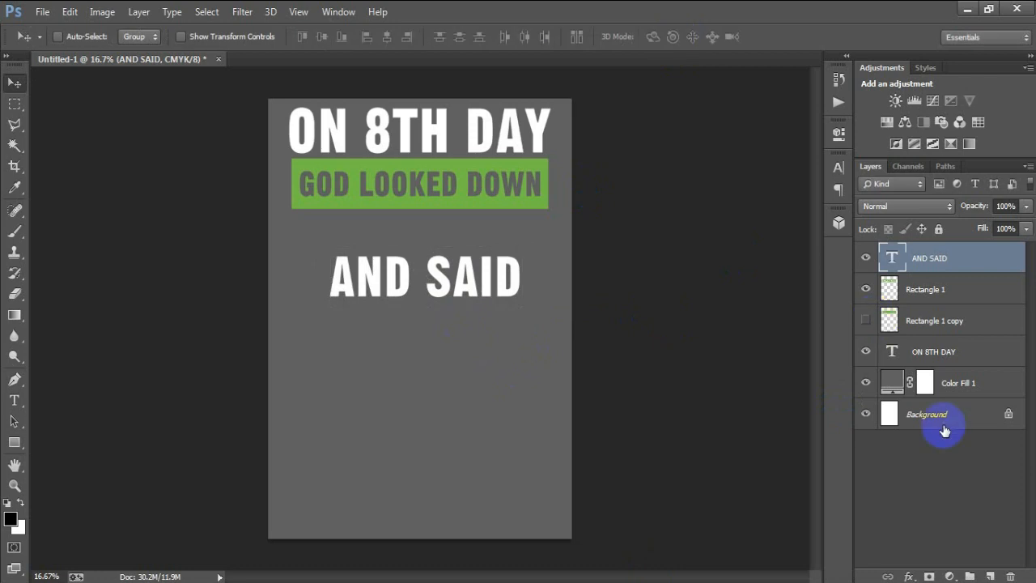
{"action": "left_click", "coordinate": [943, 429], "text": "ctrl"}
{"action": "left_click", "coordinate": [386, 38]}
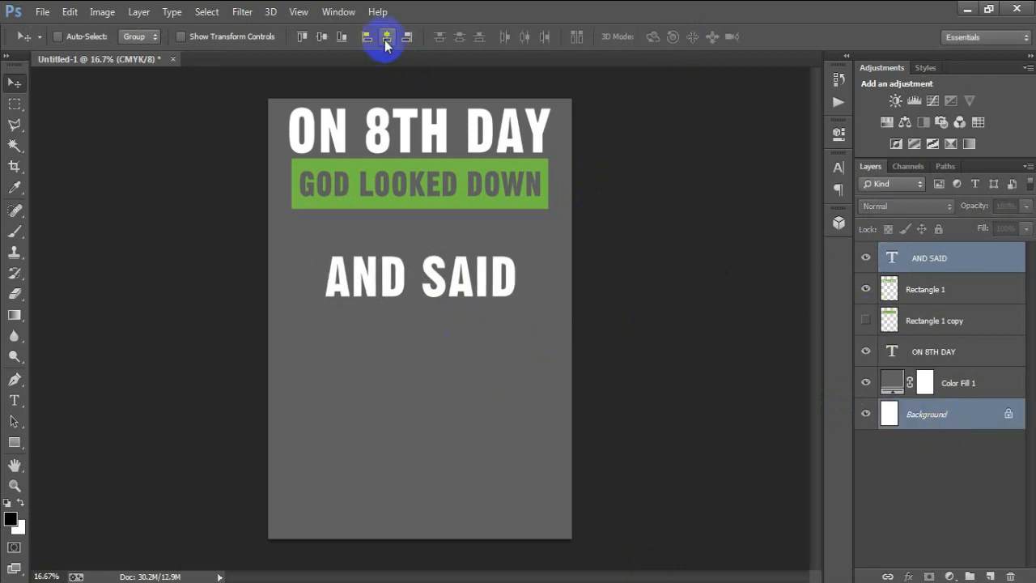
Step: Move the AND SAID text up to just beneath the green banner, keeping it horizontally centered on the page
{"action": "left_click", "coordinate": [938, 266]}
{"action": "key", "text": "shift+Up"}
{"action": "key", "text": "shift+Up"}
{"action": "key", "text": "shift+Up"}
{"action": "key", "text": "shift+Up"}
{"action": "key", "text": "shift+Up"}
{"action": "key", "text": "shift+Up"}
{"action": "key", "text": "shift+Up"}
{"action": "key", "text": "shift+Up"}
{"action": "key", "text": "shift+Up"}
{"action": "key", "text": "shift+Up"}
{"action": "key", "text": "shift+Up"}
{"action": "key", "text": "shift+Up"}
{"action": "key", "text": "shift+Up"}
{"action": "key", "text": "shift+Up"}
{"action": "key", "text": "shift+Up"}
{"action": "key", "text": "shift+Up"}
{"action": "key", "text": "shift+Up"}
{"action": "key", "text": "shift+Up"}
{"action": "key", "text": "shift+Up"}
{"action": "key", "text": "shift+Up"}
{"action": "key", "text": "shift+Up"}
{"action": "key", "text": "shift+Up"}
{"action": "key", "text": "shift+Up"}
{"action": "key", "text": "shift+Up"}
{"action": "key", "text": "shift+Up"}
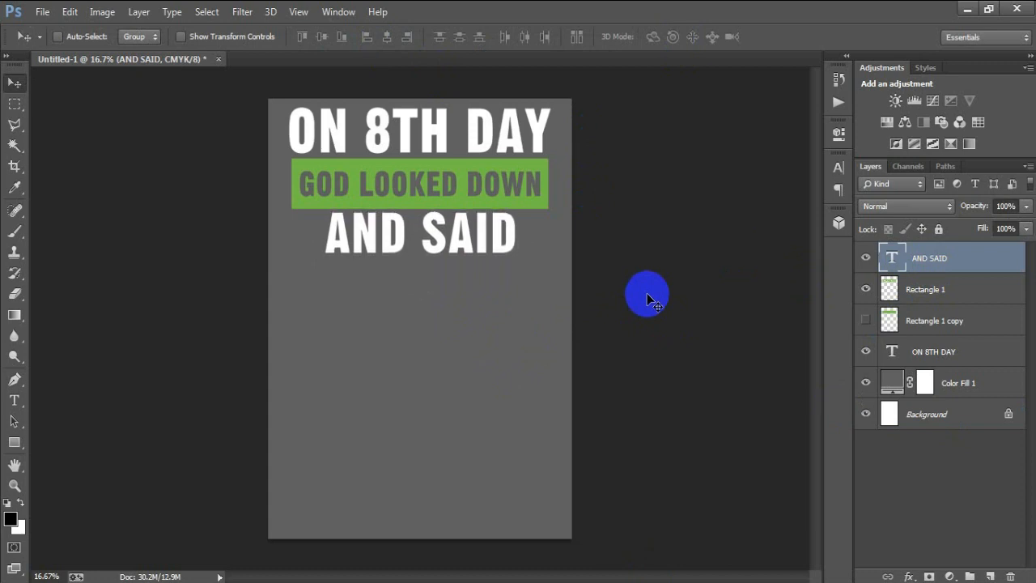
{"action": "left_click", "coordinate": [939, 413], "text": "ctrl"}
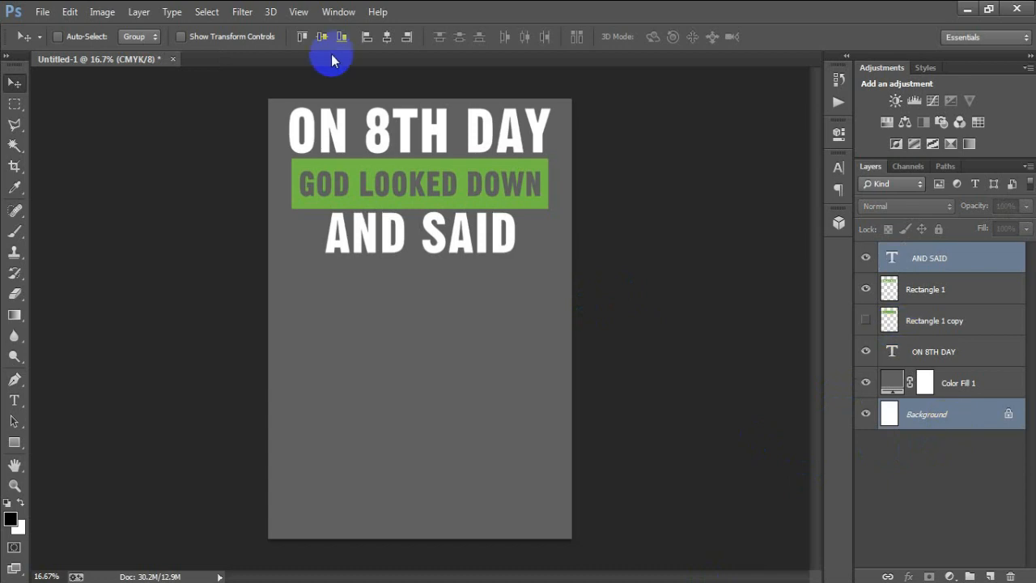
{"action": "left_click", "coordinate": [918, 260]}
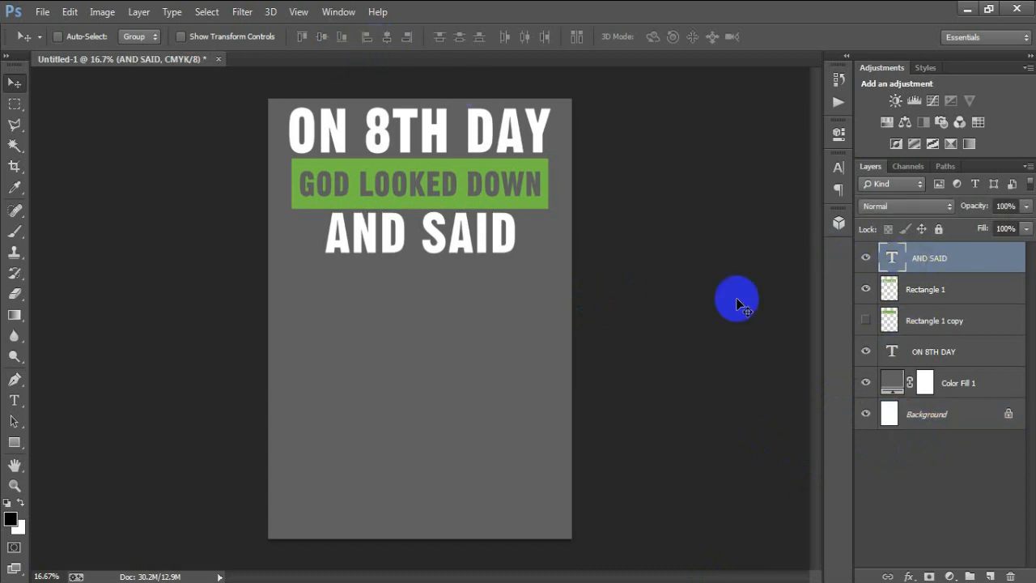
Step: Open the EPS file whose name ends in 0001 (2), rasterized at 300 pixels/inch in CMYK Color
{"action": "left_click", "coordinate": [42, 12]}
{"action": "left_click", "coordinate": [48, 44]}
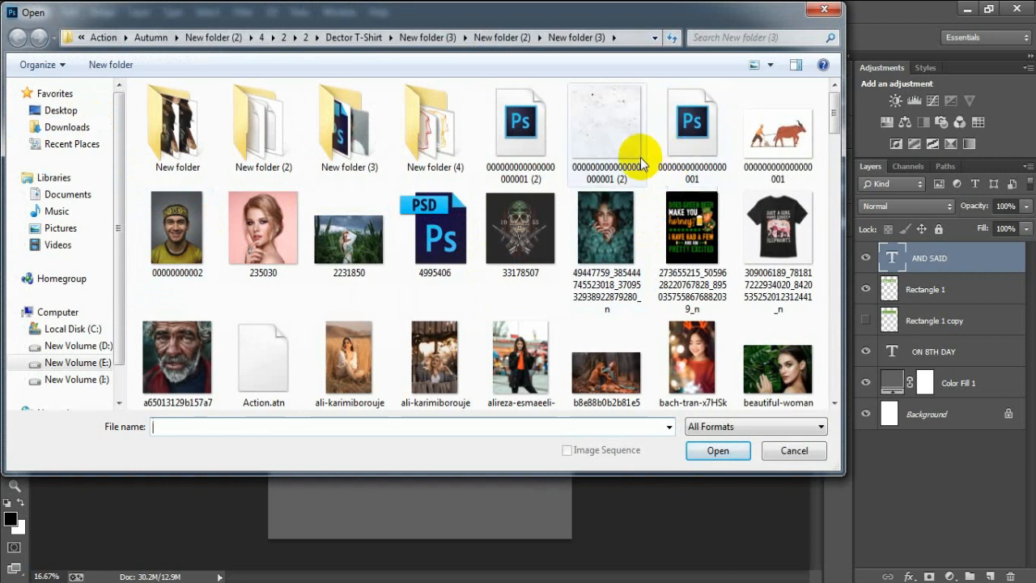
{"action": "left_click", "coordinate": [522, 130]}
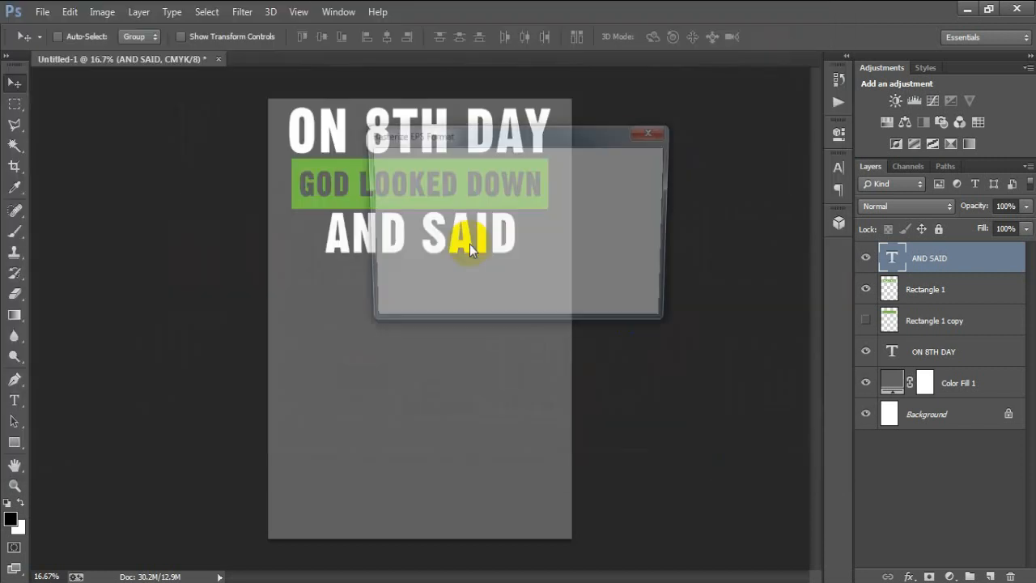
{"action": "double_click", "coordinate": [457, 250]}
{"action": "type", "text": "300"}
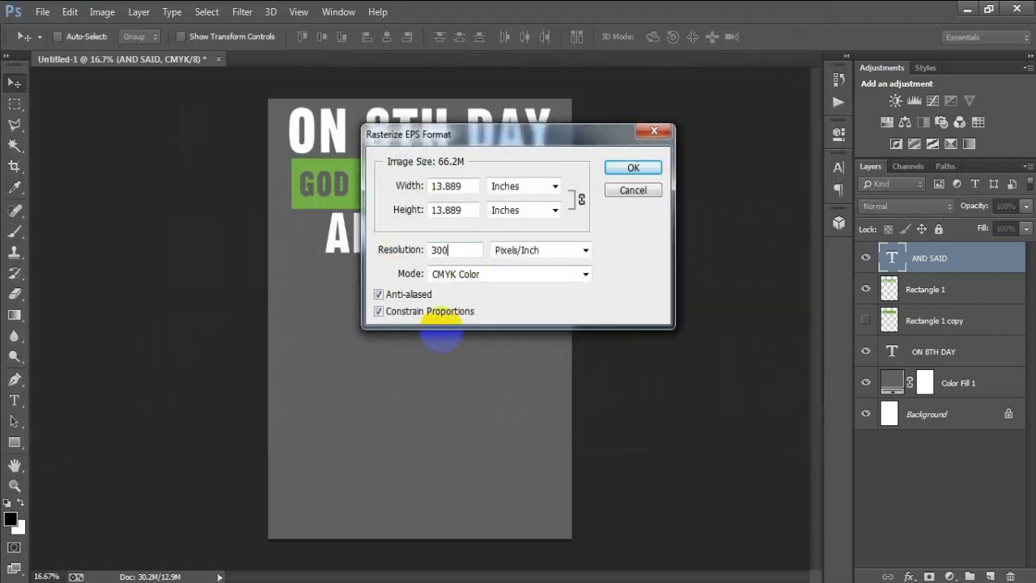
{"action": "key", "text": "Return"}
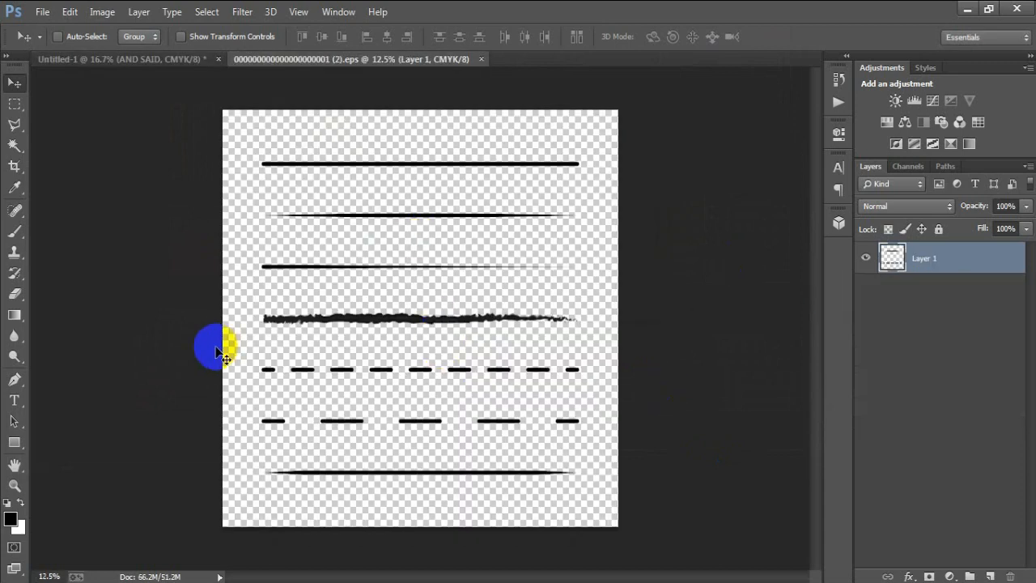
Step: Select the third line, which tapers to the right, in the EPS file and bring it into the poster below AND SAID
{"action": "left_click", "coordinate": [15, 106]}
{"action": "left_click_drag", "start_coordinate": [248, 240], "coordinate": [588, 291]}
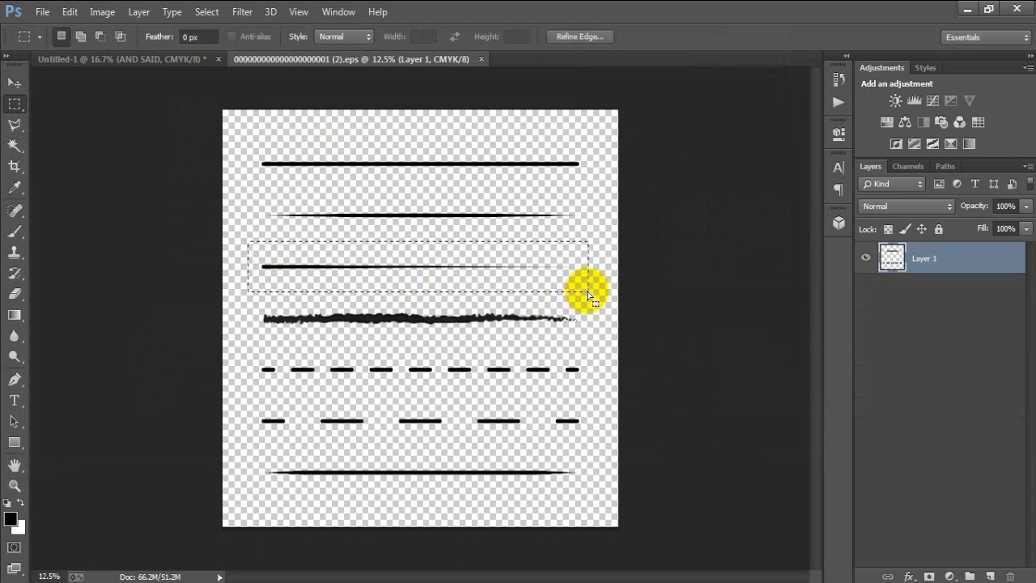
{"action": "left_click", "coordinate": [17, 85]}
{"action": "left_click_drag", "start_coordinate": [284, 282], "coordinate": [331, 326]}
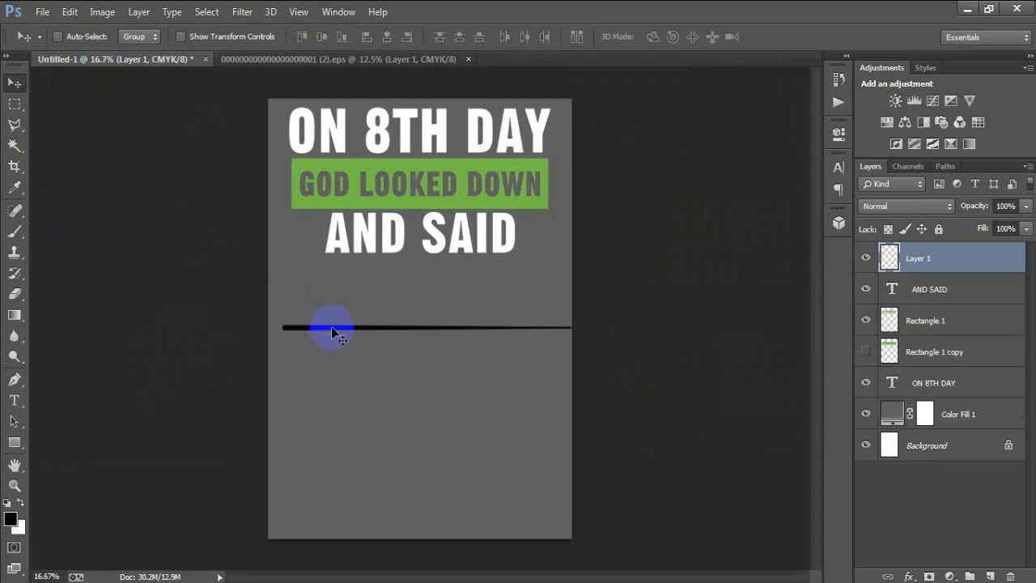
Step: Close the EPS file without saving its changes and shorten the imported line to about 13% of its width
{"action": "left_click", "coordinate": [468, 60]}
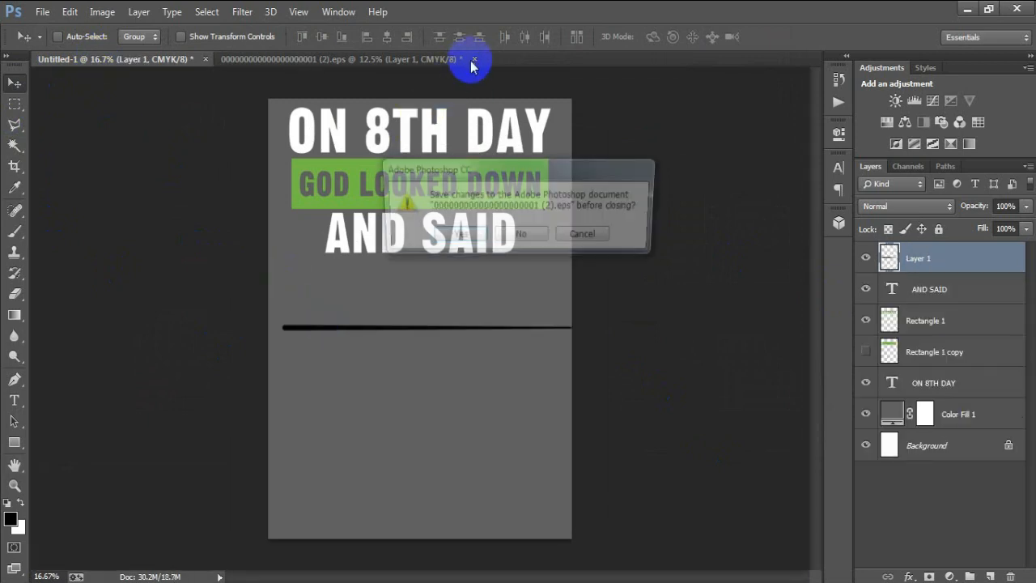
{"action": "left_click", "coordinate": [522, 237]}
{"action": "key", "text": "ctrl+t"}
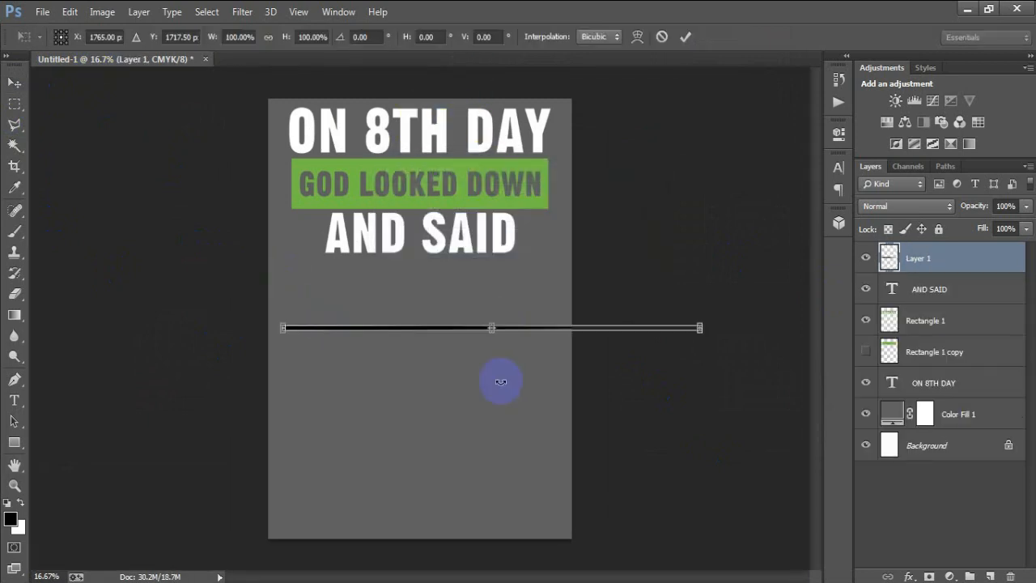
{"action": "left_click_drag", "start_coordinate": [280, 327], "coordinate": [472, 327]}
Step: Flip the shortened line horizontally and place it just under the banner, against the upper left end of AND SAID
{"action": "right_click", "coordinate": [473, 327]}
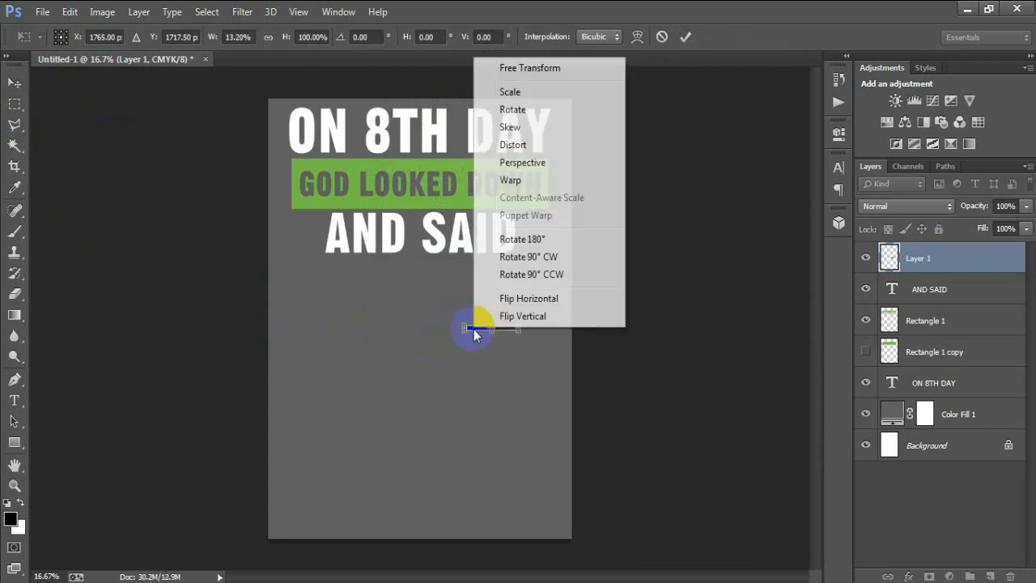
{"action": "left_click", "coordinate": [527, 307]}
{"action": "left_click_drag", "start_coordinate": [521, 329], "coordinate": [330, 218]}
{"action": "left_click", "coordinate": [685, 37]}
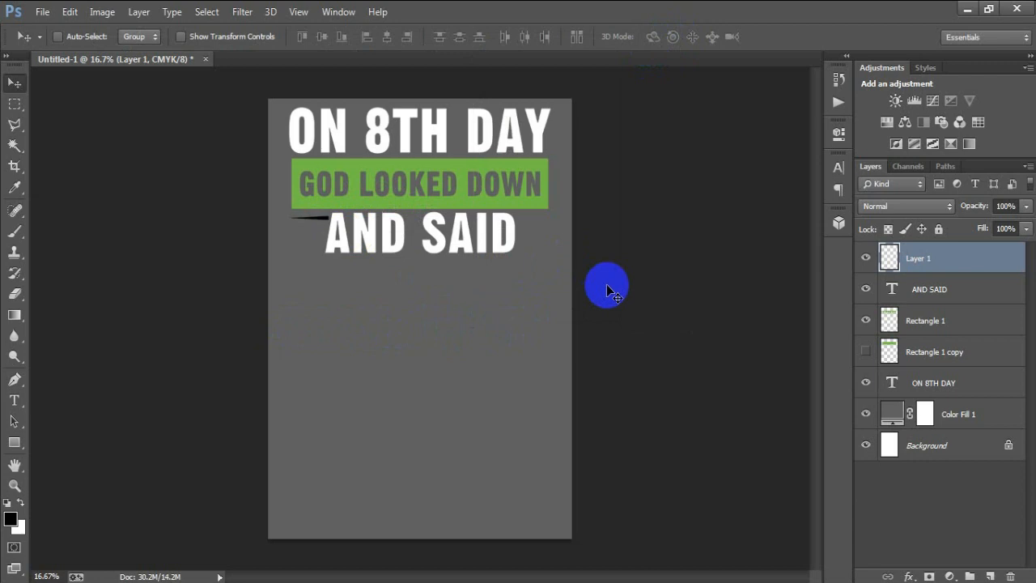
Step: Give the tapered line a Color Overlay in white (ffffff)
{"action": "double_click", "coordinate": [1015, 261]}
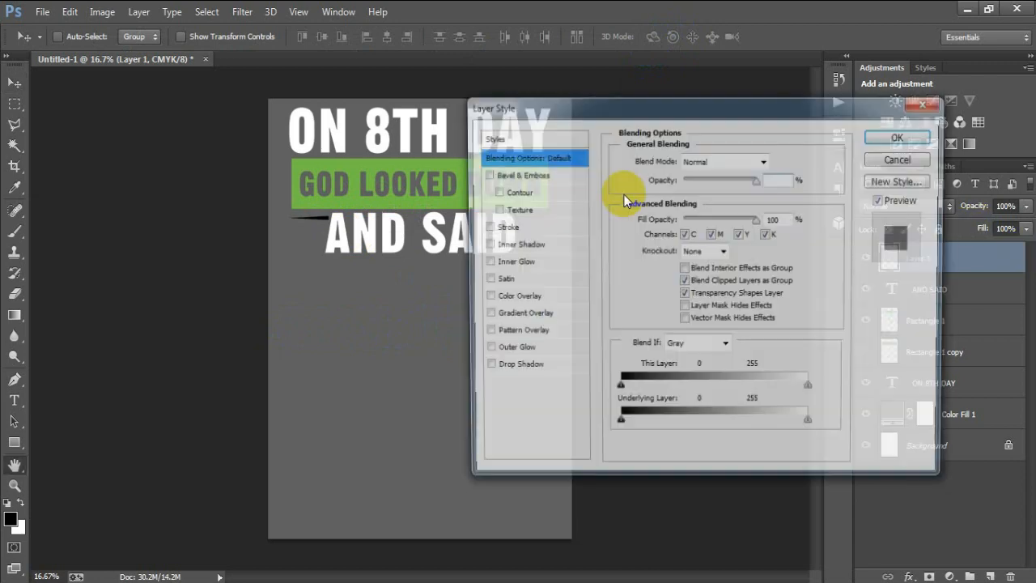
{"action": "left_click", "coordinate": [522, 297]}
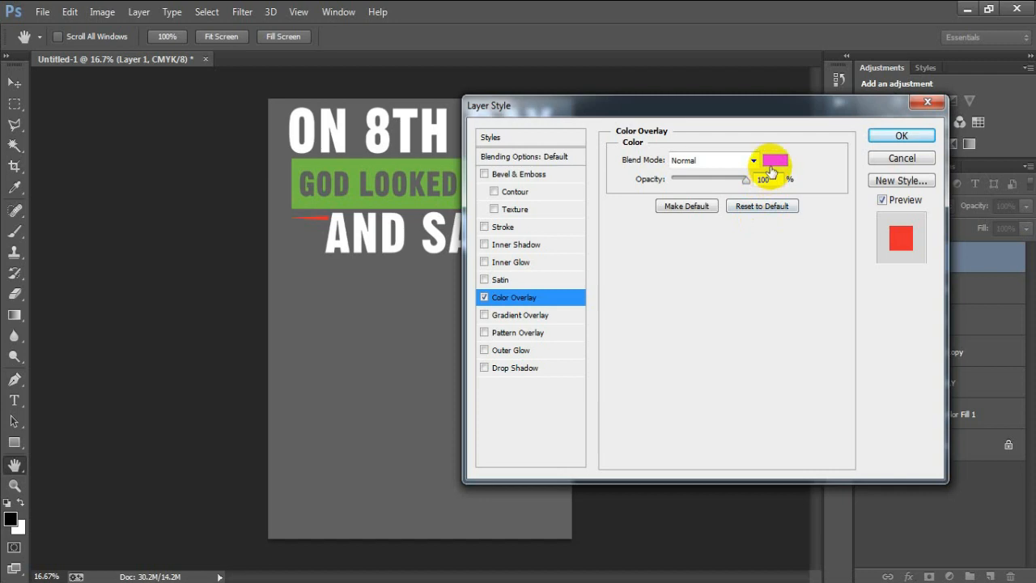
{"action": "left_click", "coordinate": [771, 166]}
{"action": "left_click", "coordinate": [277, 76]}
{"action": "left_click", "coordinate": [763, 142]}
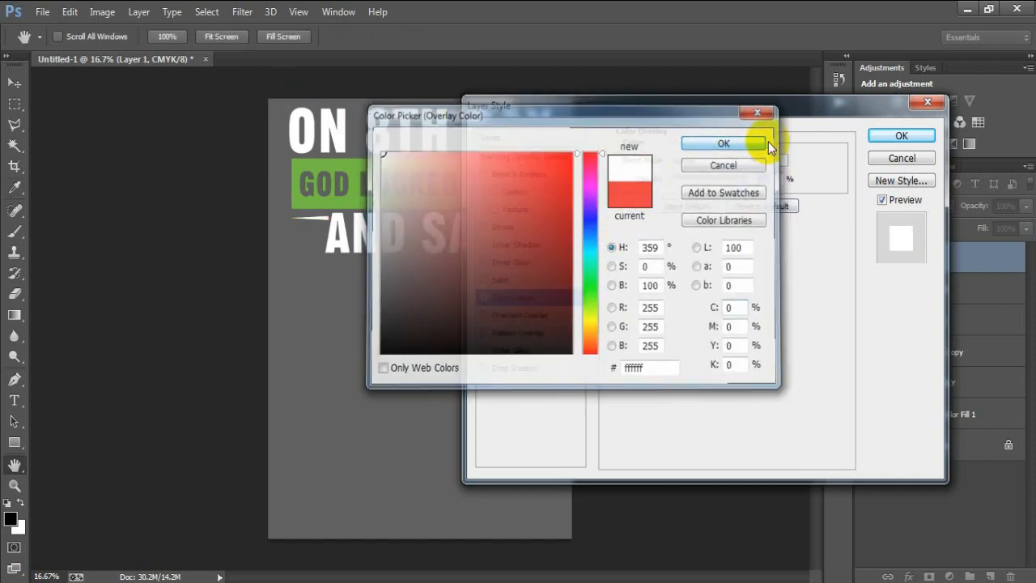
{"action": "left_click", "coordinate": [902, 135]}
{"action": "left_click", "coordinate": [1020, 257]}
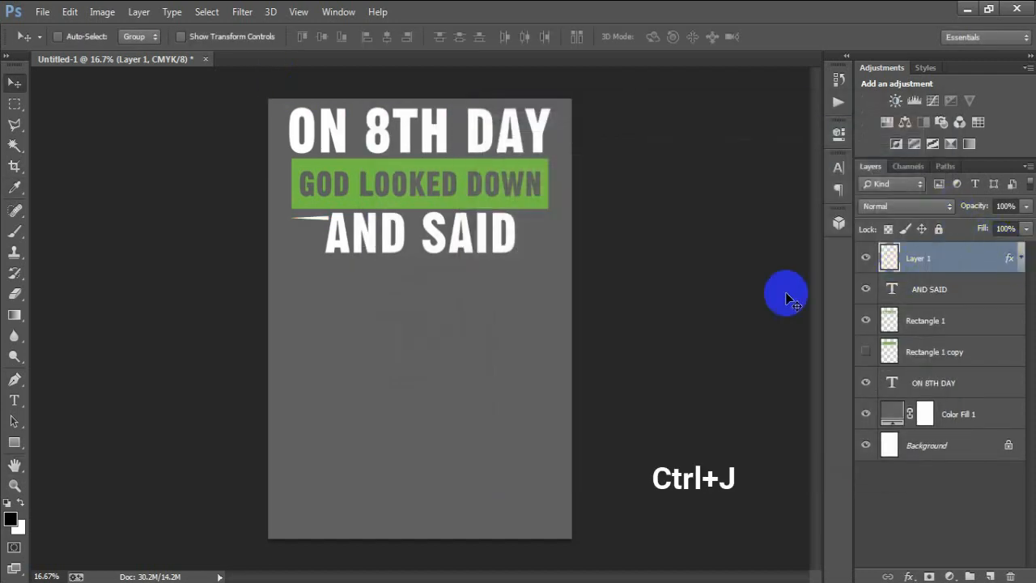
Step: Duplicate the white tapered line, place the copy just beneath it and scale the copy to about 70%
{"action": "key", "text": "ctrl+j"}
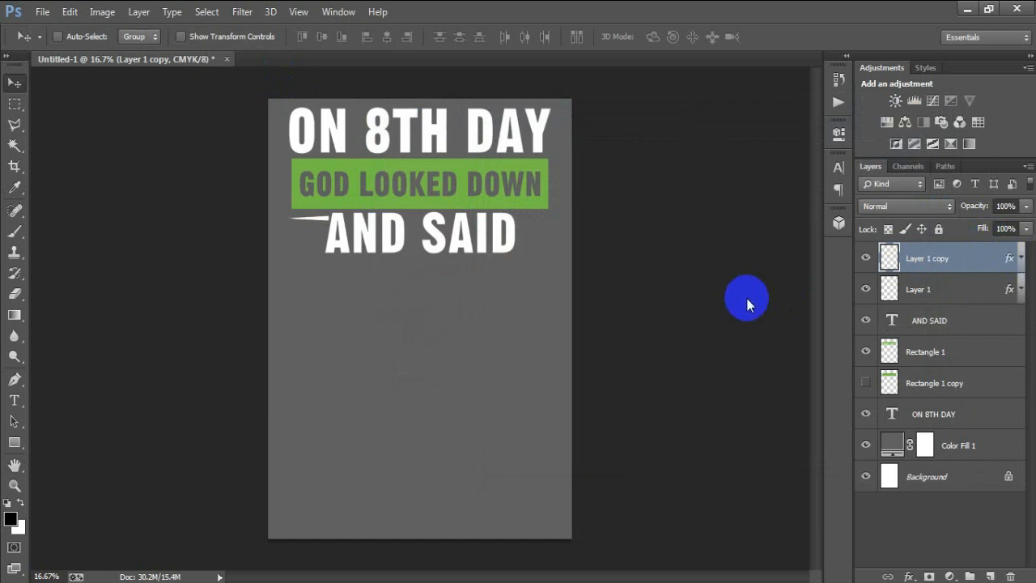
{"action": "key", "text": "ctrl+t"}
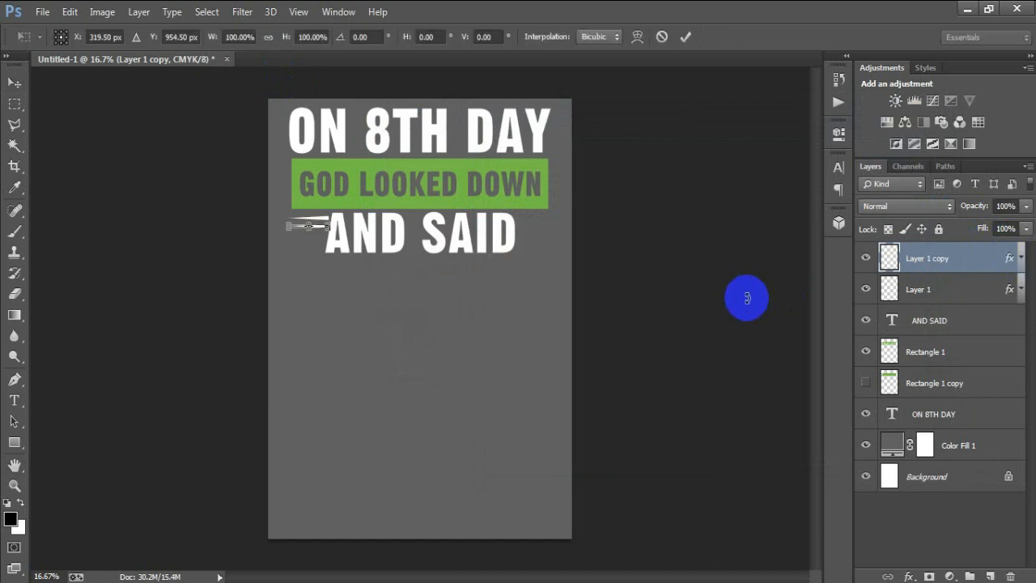
{"action": "left_click_drag", "start_coordinate": [322, 229], "coordinate": [322, 230]}
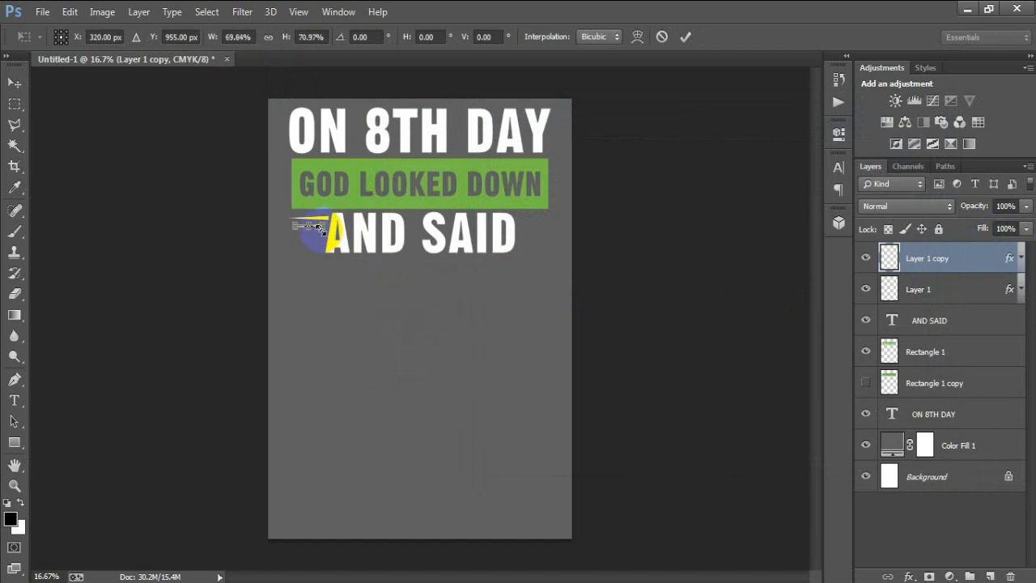
{"action": "left_click", "coordinate": [684, 36]}
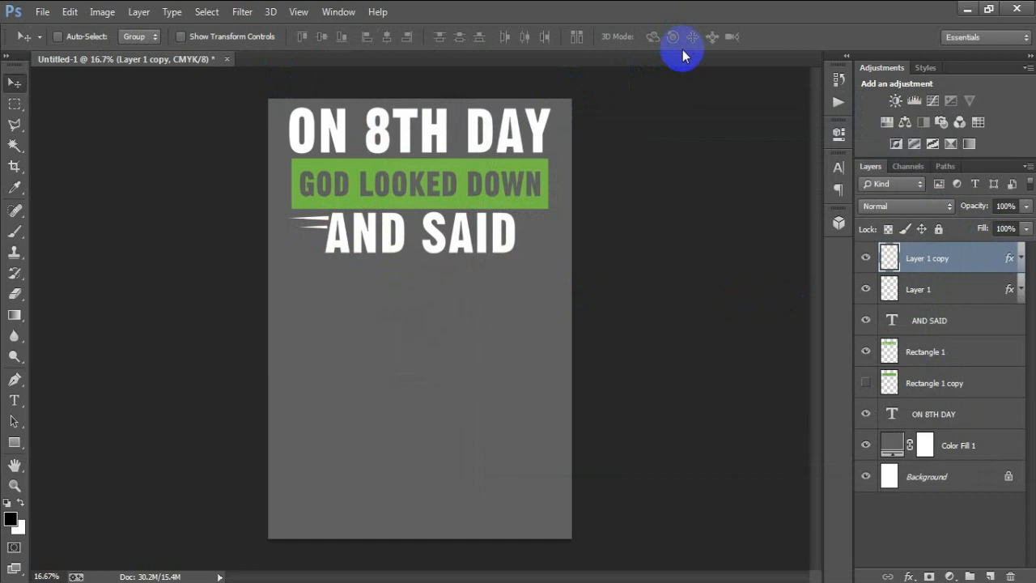
Step: Duplicate the original tapered line in Layer 1, bring the copy to the front and nudge it down below the second line
{"action": "left_click", "coordinate": [918, 289], "text": "shift"}
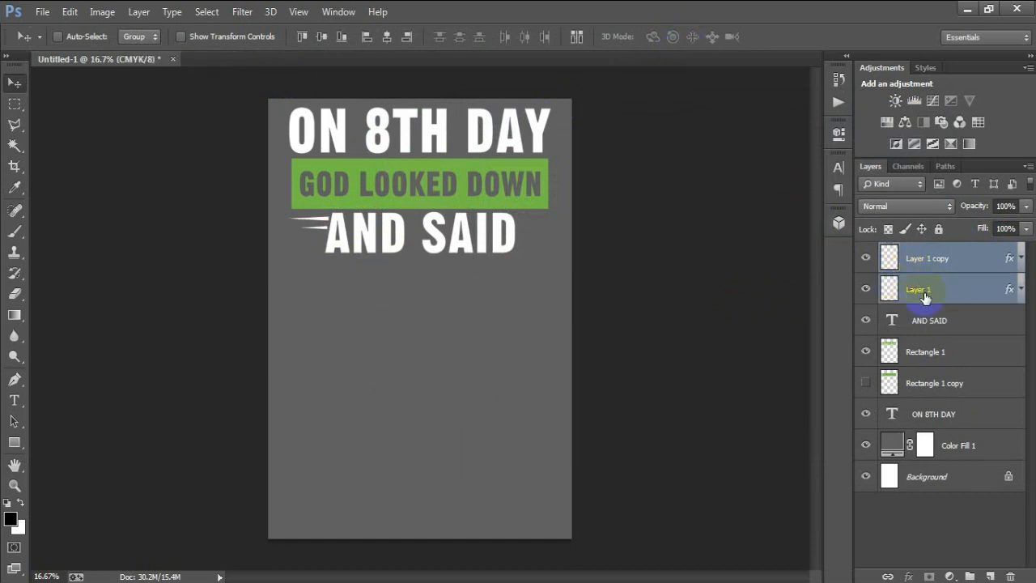
{"action": "left_click", "coordinate": [921, 292]}
{"action": "key", "text": "ctrl+j"}
{"action": "left_click_drag", "start_coordinate": [925, 297], "coordinate": [923, 247]}
{"action": "key", "text": "shift+Down"}
{"action": "key", "text": "shift+Down"}
{"action": "key", "text": "shift+Down"}
{"action": "key", "text": "shift+Down"}
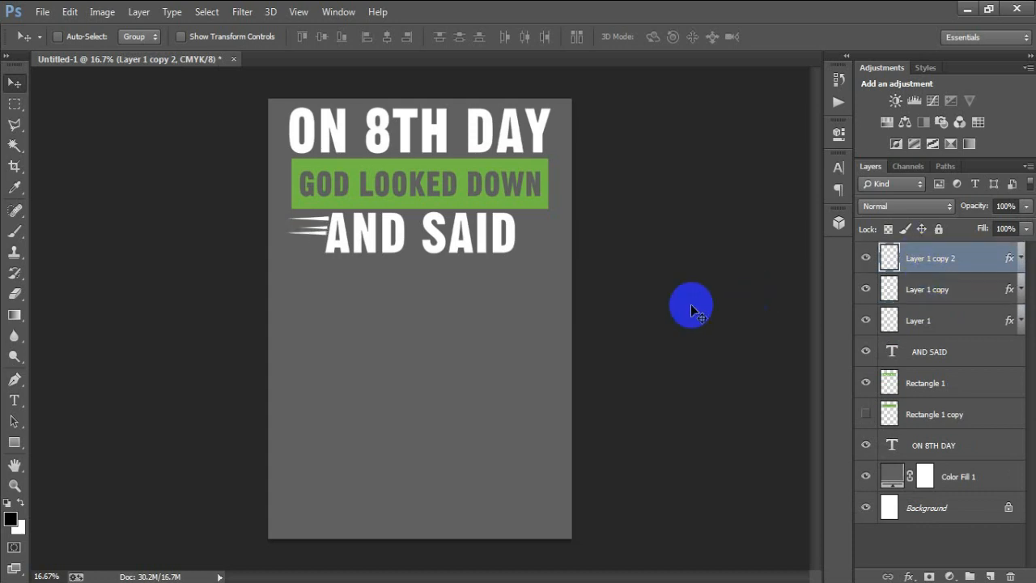
Step: Shrink the third tapered line slightly at the left end of AND SAID
{"action": "key", "text": "ctrl+t"}
{"action": "left_click_drag", "start_coordinate": [323, 234], "coordinate": [322, 233]}
{"action": "left_click", "coordinate": [684, 37]}
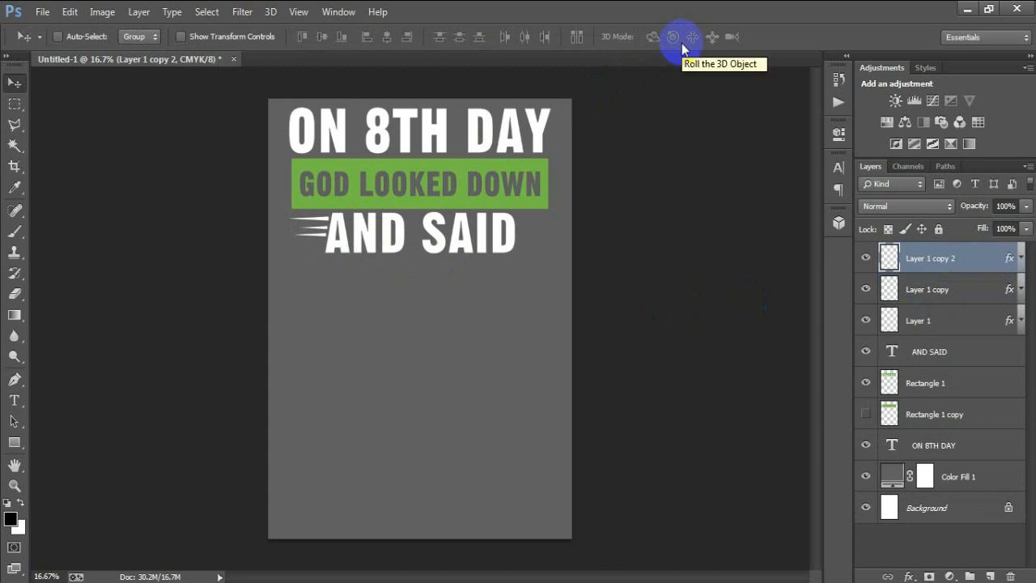
Step: Add a fourth tapered line to the stack at the left end of AND SAID and select all four line layers
{"action": "left_click_drag", "start_coordinate": [868, 256], "coordinate": [931, 295]}
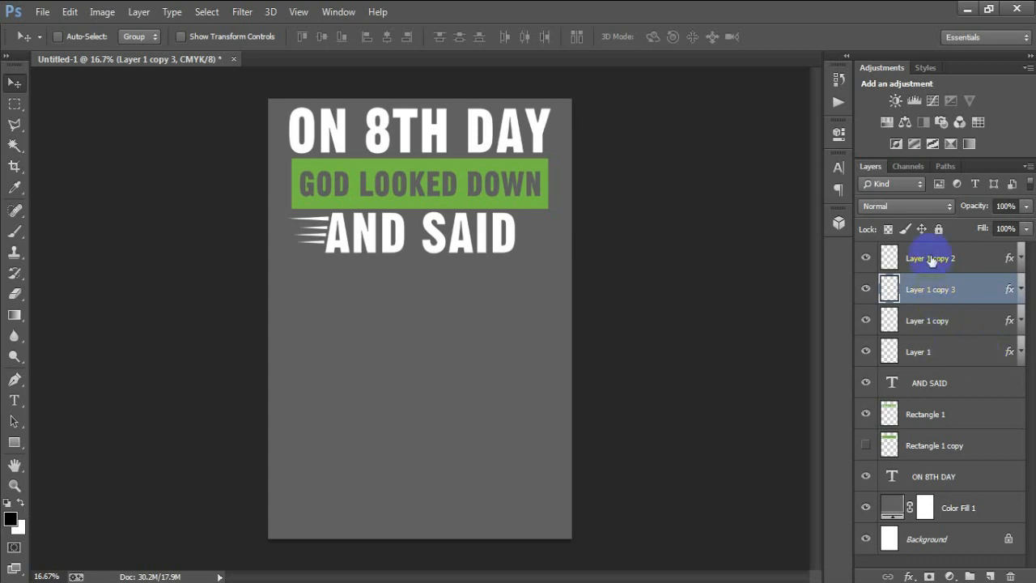
{"action": "left_click", "coordinate": [927, 256]}
{"action": "left_click", "coordinate": [929, 354], "text": "shift"}
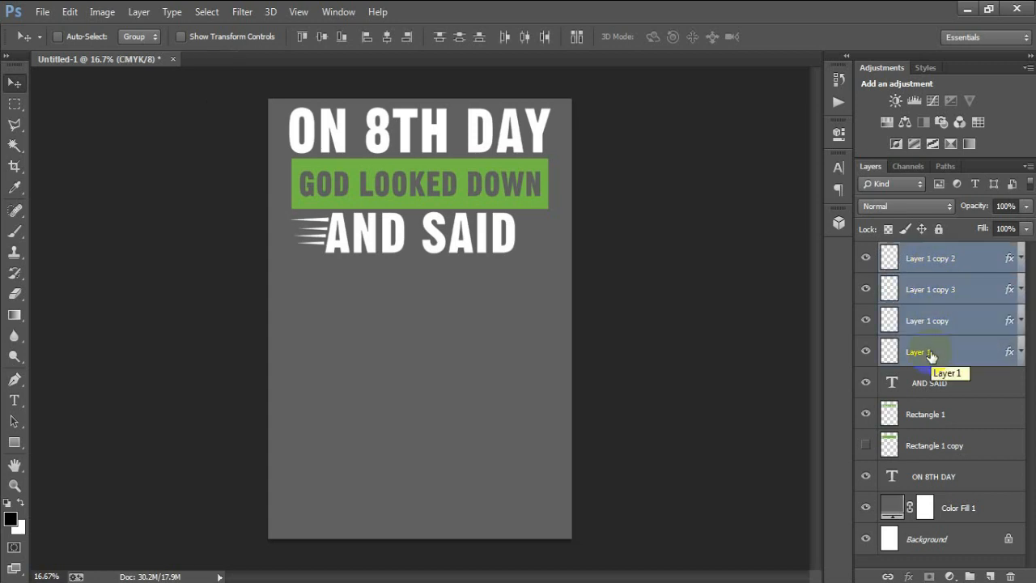
Step: Duplicate the top tapered line, move the copy to the right end of AND SAID and flip it horizontally
{"action": "left_click", "coordinate": [929, 354]}
{"action": "left_click", "coordinate": [884, 353]}
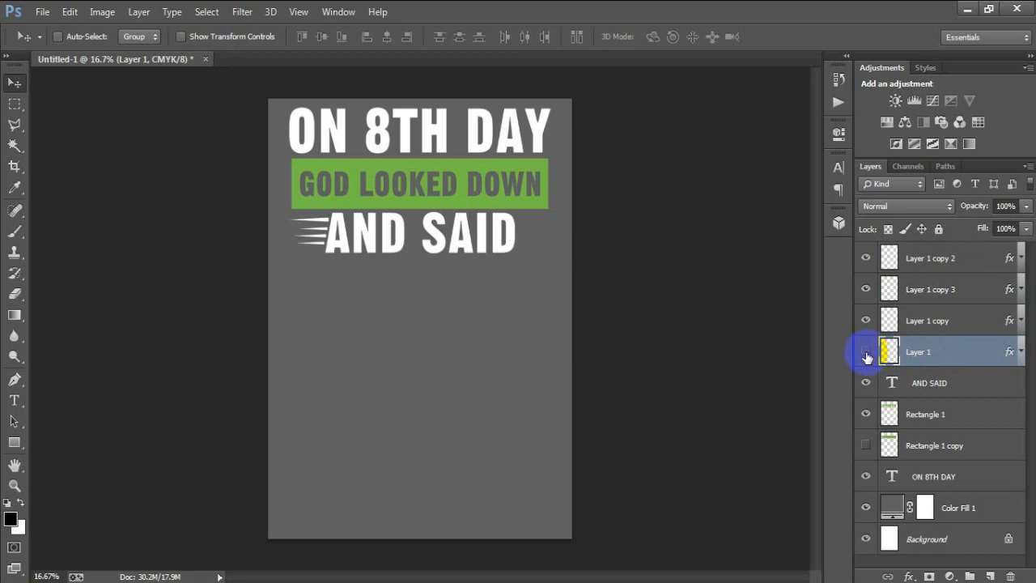
{"action": "key", "text": "ctrl+j"}
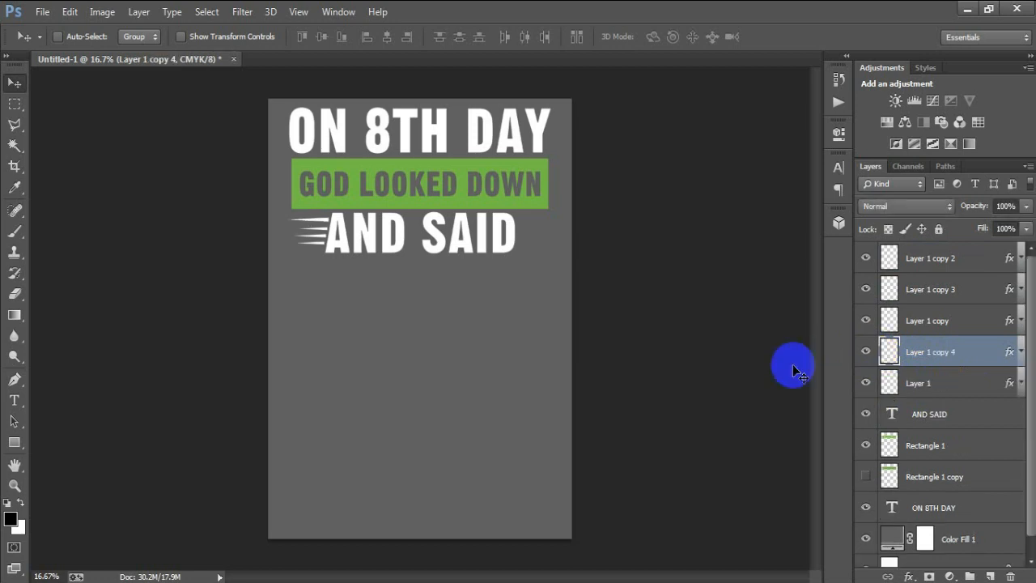
{"action": "left_click_drag", "start_coordinate": [307, 224], "coordinate": [522, 227]}
{"action": "key", "text": "ctrl+t"}
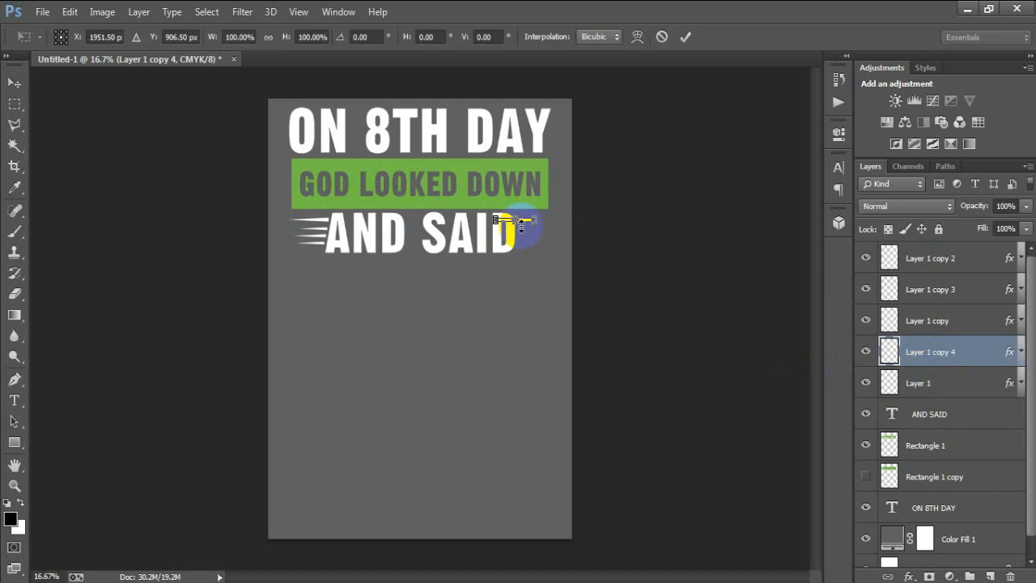
{"action": "right_click", "coordinate": [524, 222]}
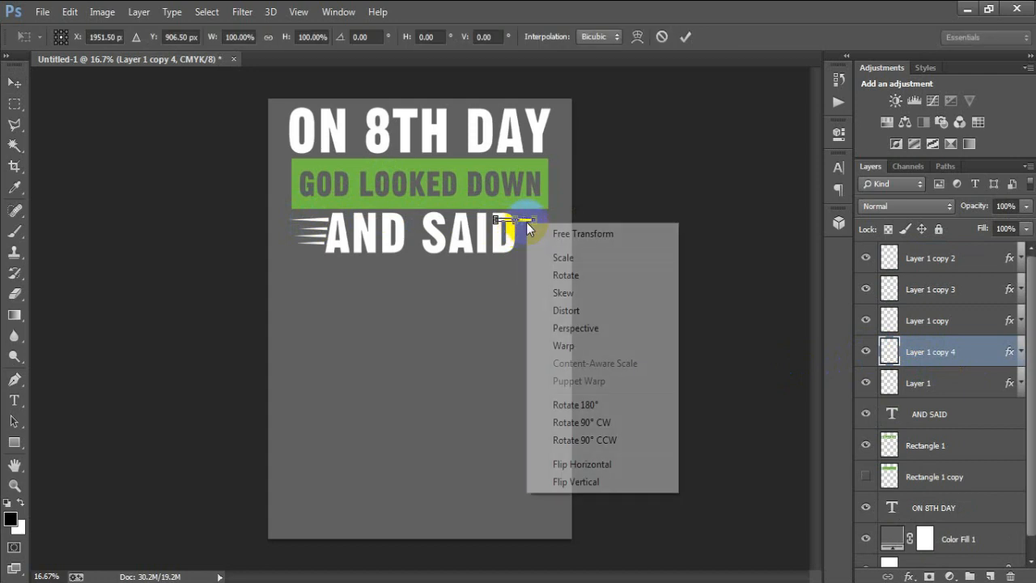
{"action": "left_click", "coordinate": [608, 482]}
{"action": "left_click", "coordinate": [685, 37]}
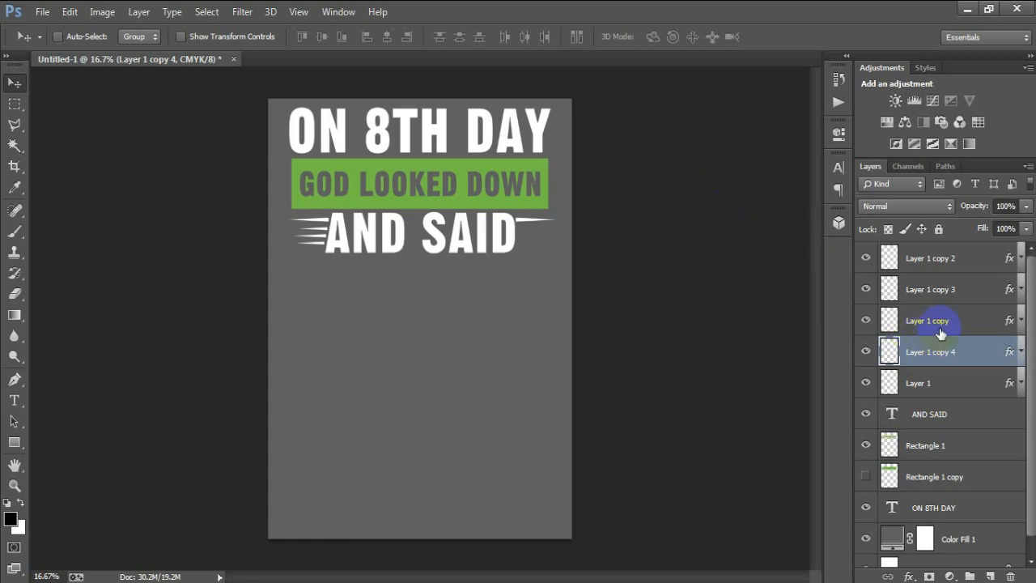
Step: Duplicate the shorter second line, place the copy under the top line at the right end of AND SAID and flip it horizontally
{"action": "left_click", "coordinate": [890, 320]}
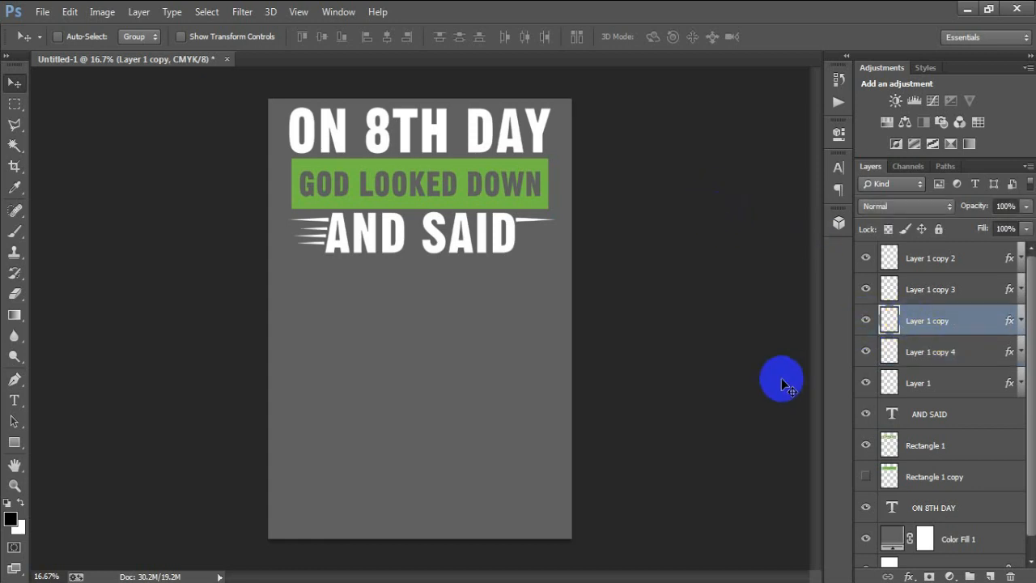
{"action": "key", "text": "ctrl+j"}
{"action": "left_click_drag", "start_coordinate": [301, 232], "coordinate": [535, 236]}
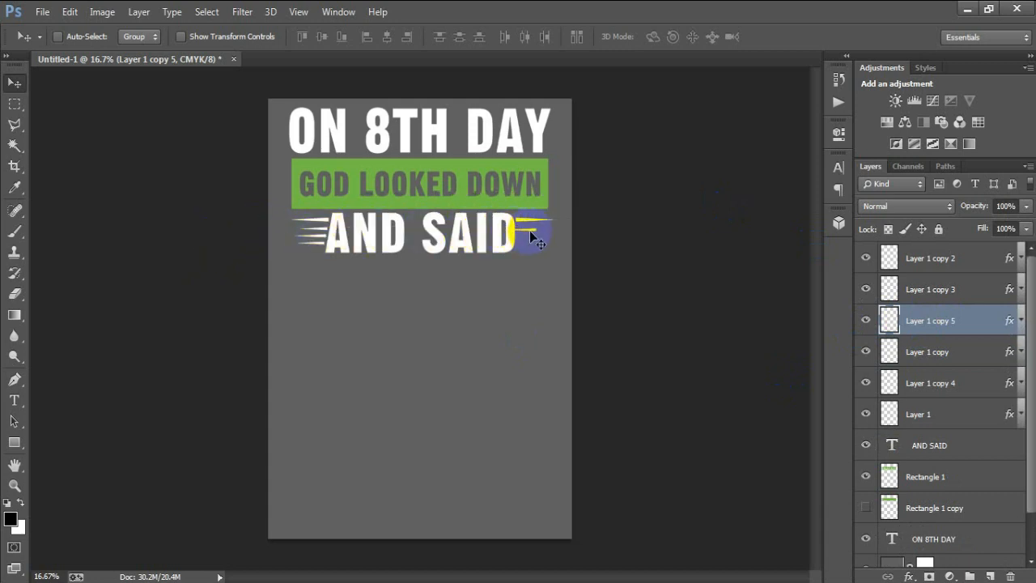
{"action": "key", "text": "ctrl+t"}
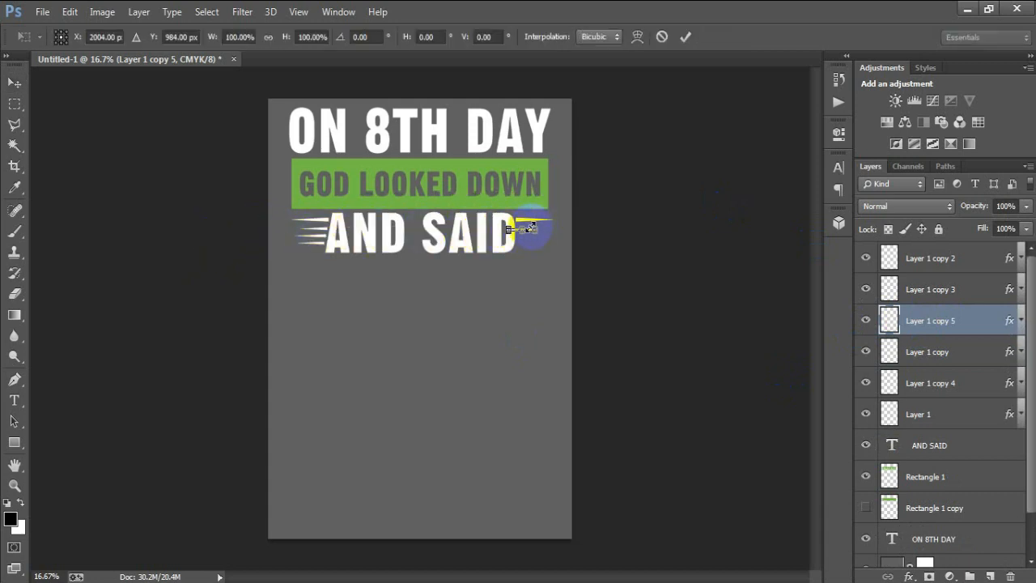
{"action": "right_click", "coordinate": [530, 231]}
{"action": "left_click", "coordinate": [603, 474]}
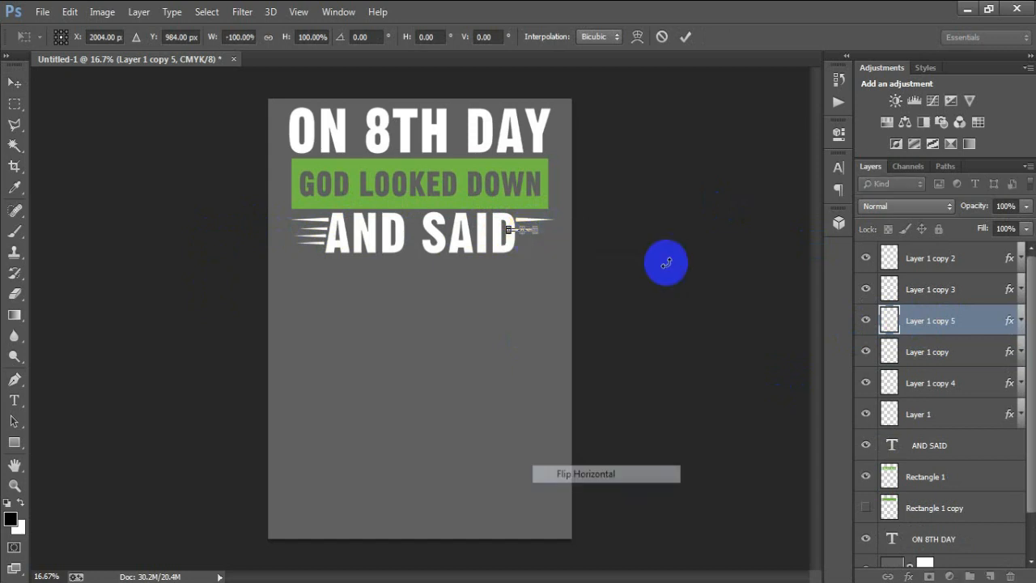
{"action": "left_click", "coordinate": [684, 37]}
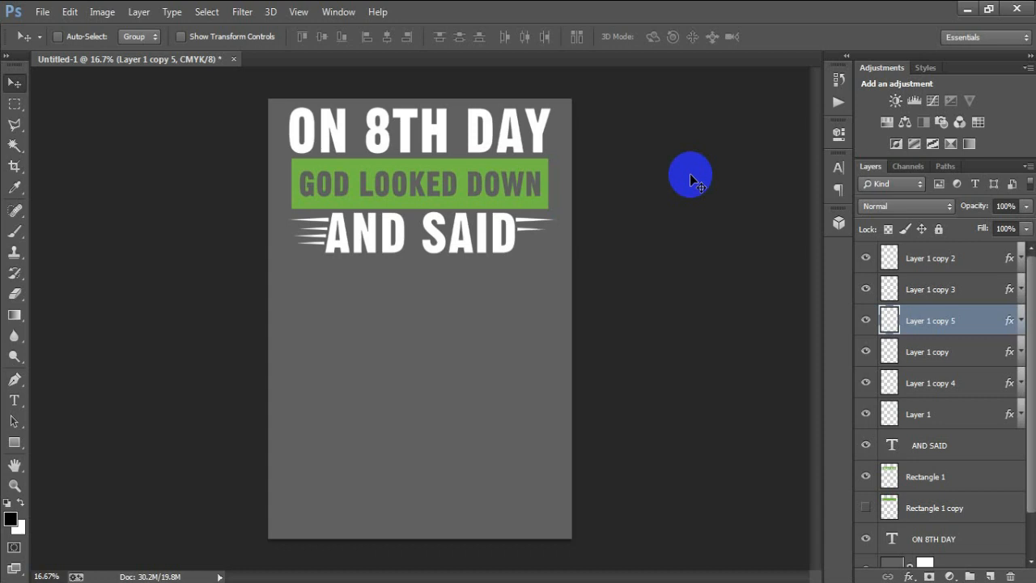
Step: Duplicate the Layer 1 copy 2 line, place the copy below the two lines right of AND SAID and flip it horizontally
{"action": "left_click", "coordinate": [887, 291]}
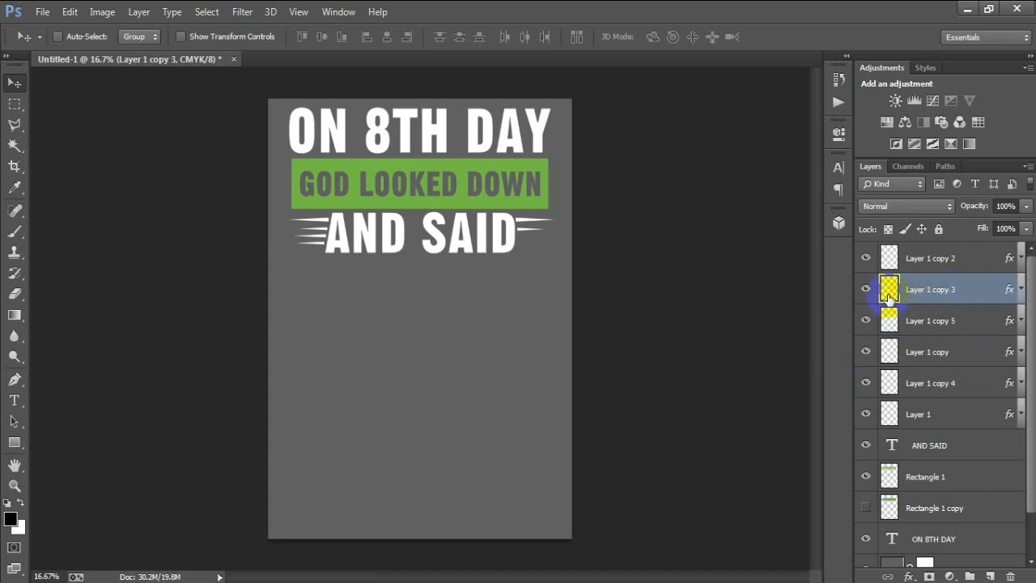
{"action": "left_click", "coordinate": [867, 291]}
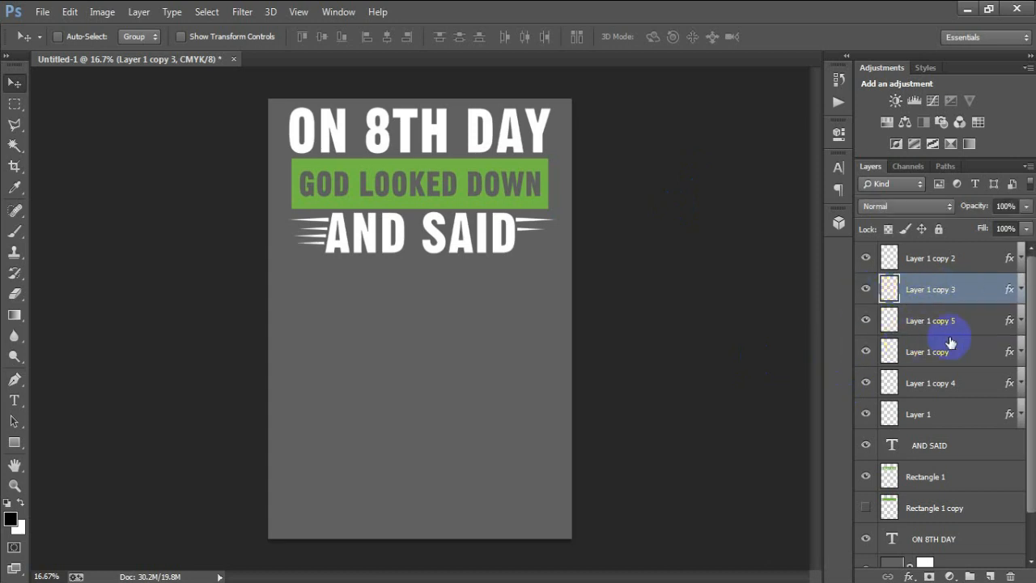
{"action": "left_click", "coordinate": [942, 259]}
{"action": "left_click", "coordinate": [866, 259]}
{"action": "left_click", "coordinate": [866, 259]}
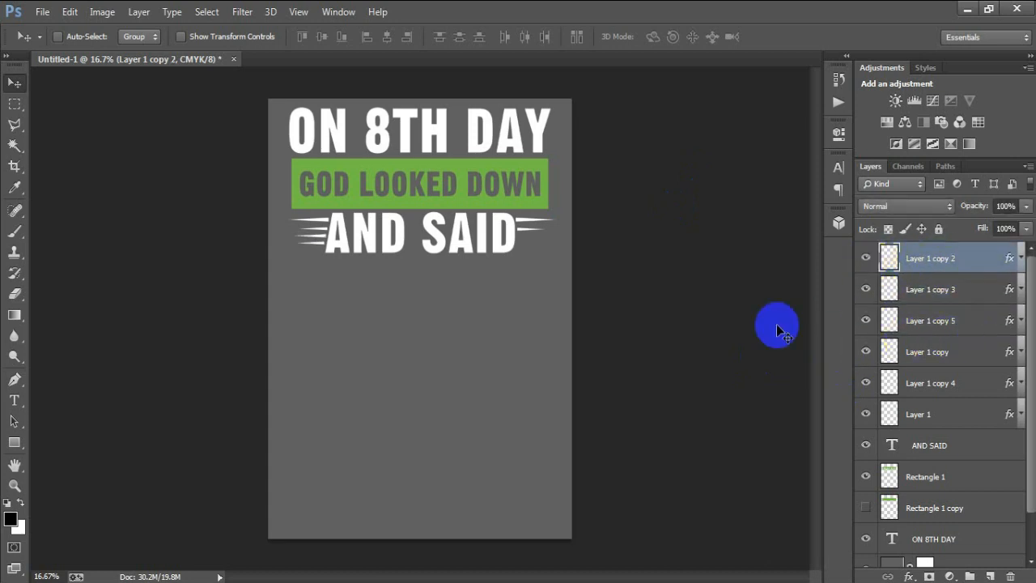
{"action": "key", "text": "ctrl+j"}
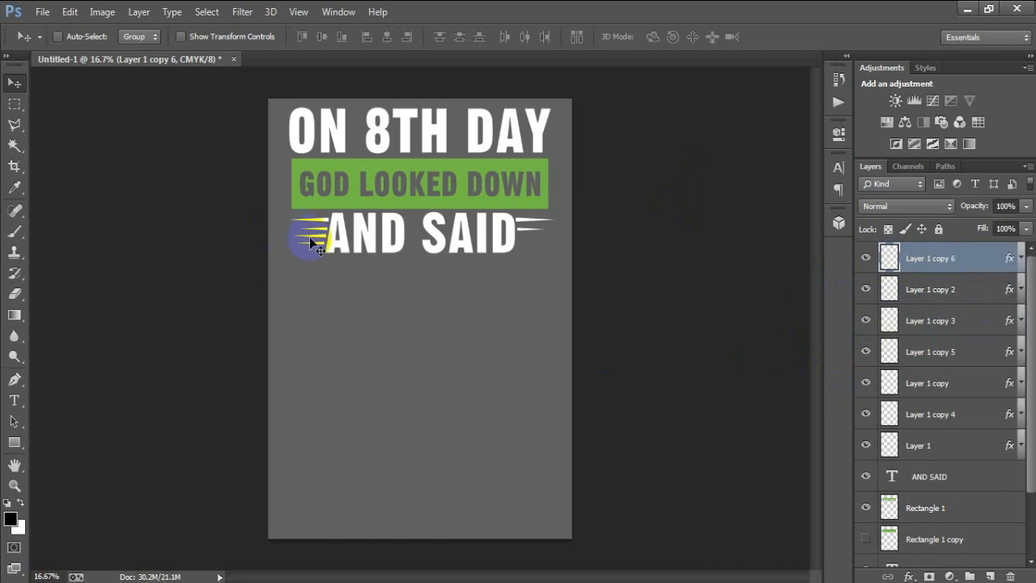
{"action": "left_click_drag", "start_coordinate": [310, 240], "coordinate": [526, 251]}
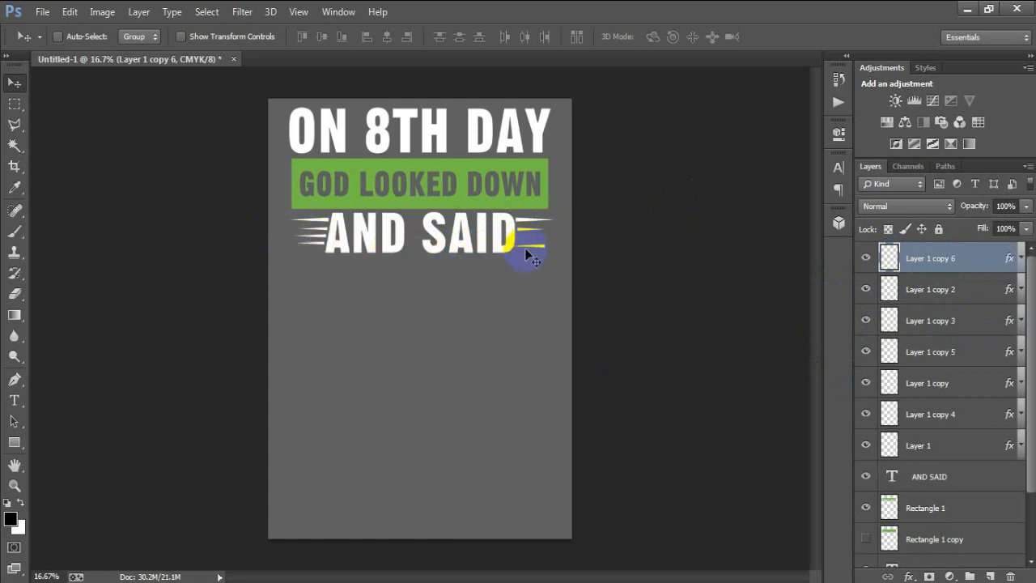
{"action": "key", "text": "ctrl+t"}
{"action": "right_click", "coordinate": [526, 247]}
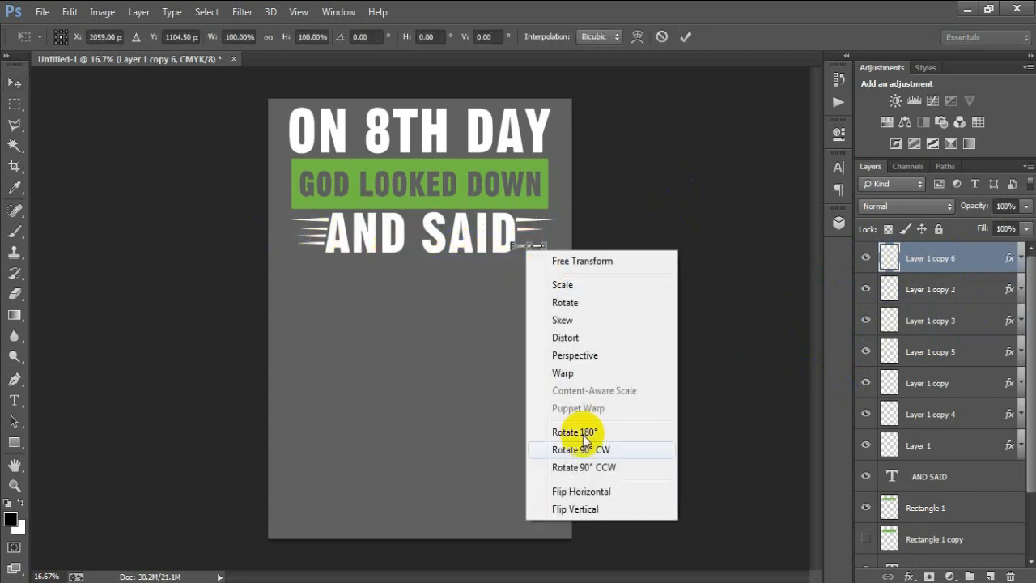
{"action": "left_click", "coordinate": [594, 491]}
{"action": "left_click", "coordinate": [685, 37]}
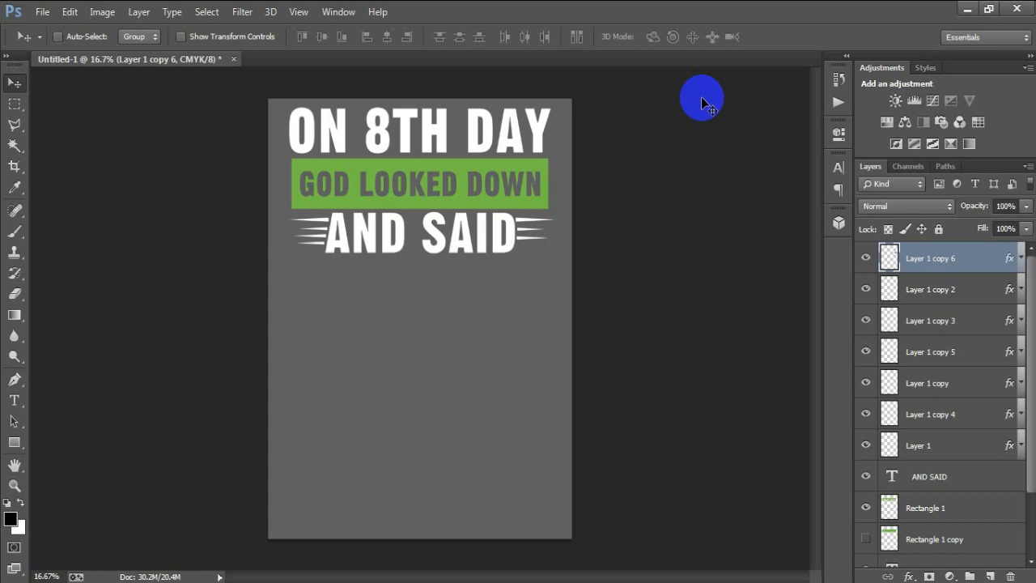
Step: Check the tapered line layers, toggling visibility, to find the one holding the lowest line at the left end of AND SAID
{"action": "left_click", "coordinate": [925, 296]}
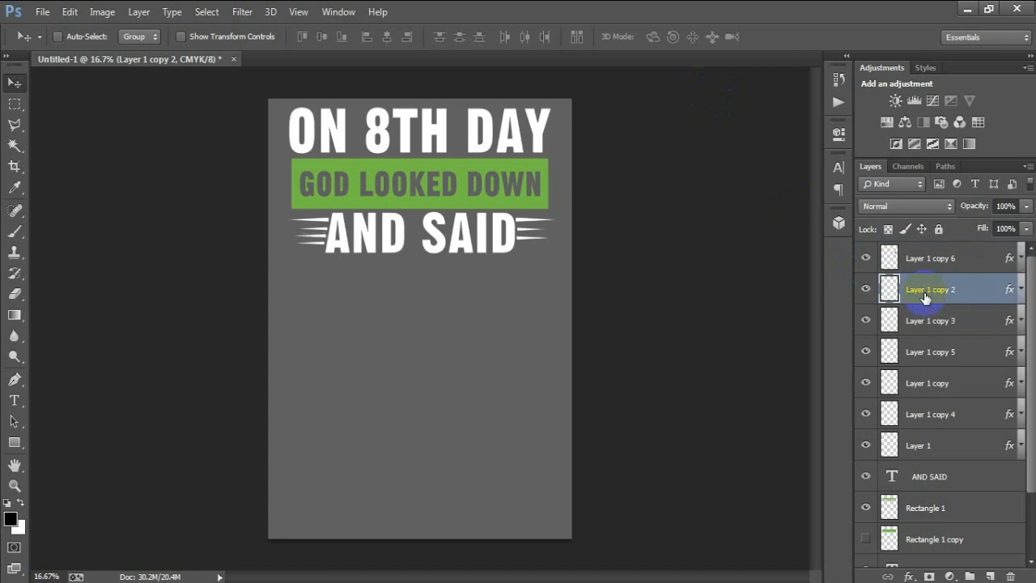
{"action": "left_click", "coordinate": [888, 351]}
{"action": "left_click", "coordinate": [866, 352]}
{"action": "left_click", "coordinate": [866, 353]}
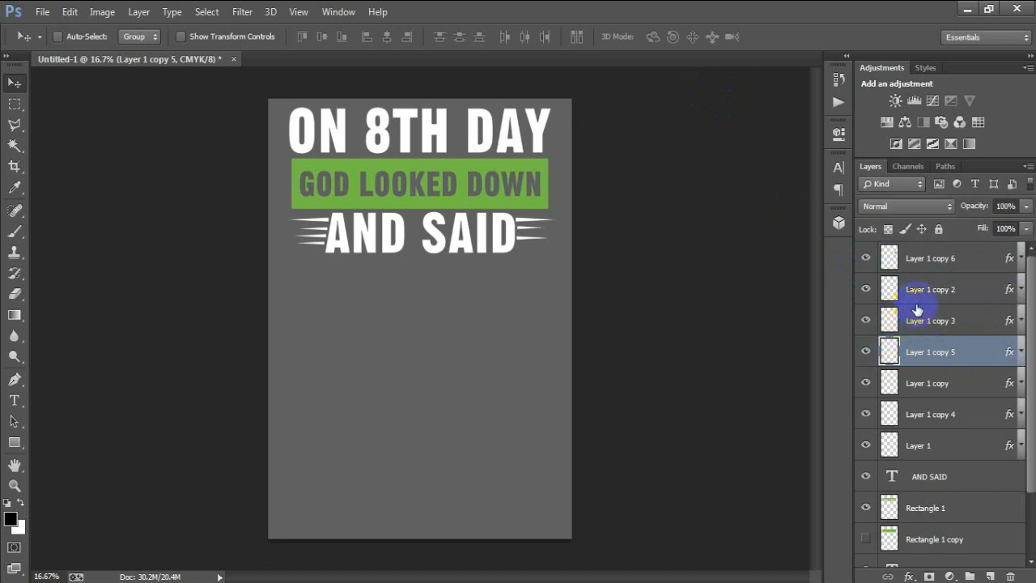
{"action": "left_click", "coordinate": [887, 320]}
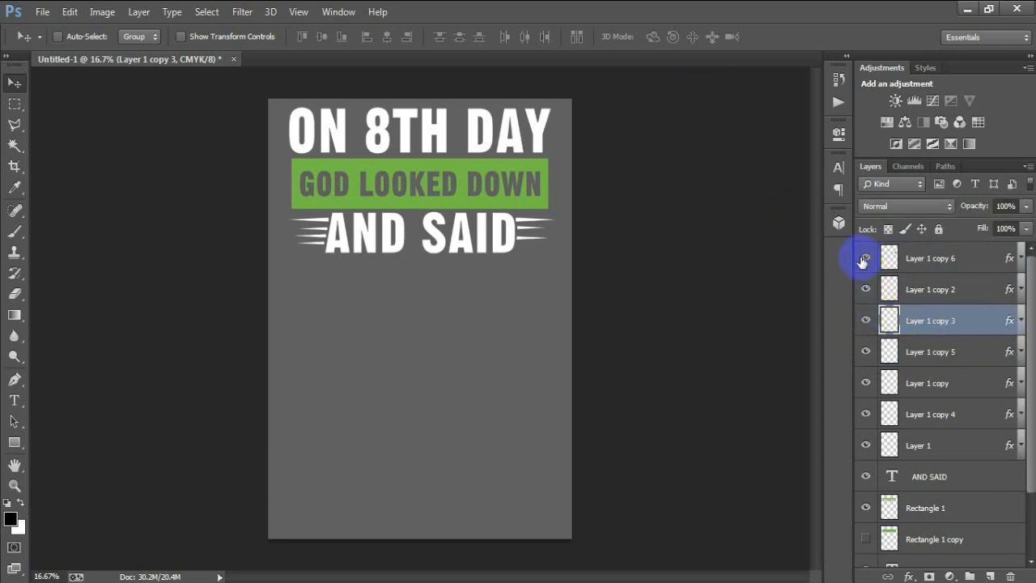
{"action": "left_click", "coordinate": [913, 259]}
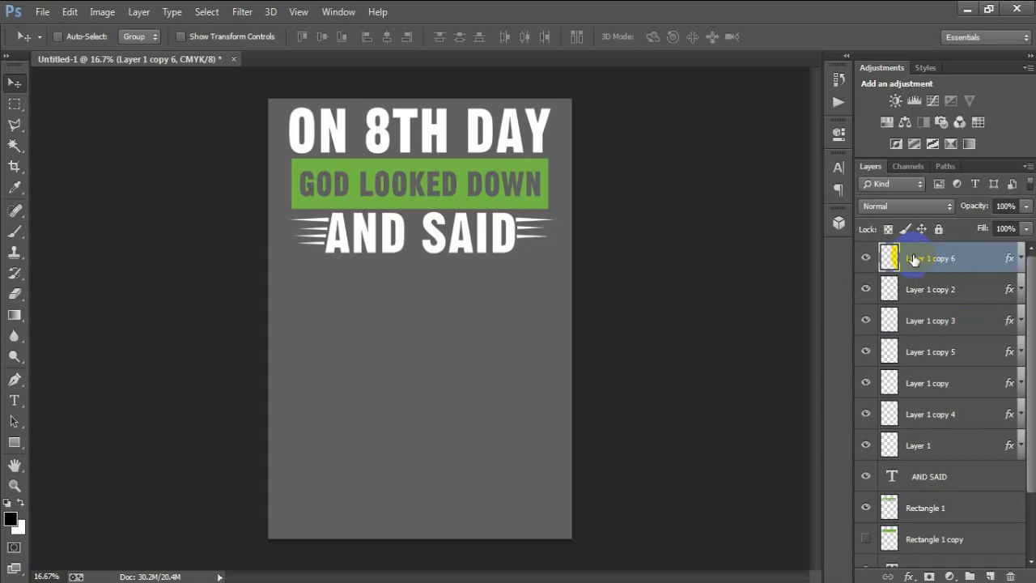
{"action": "left_click", "coordinate": [943, 385]}
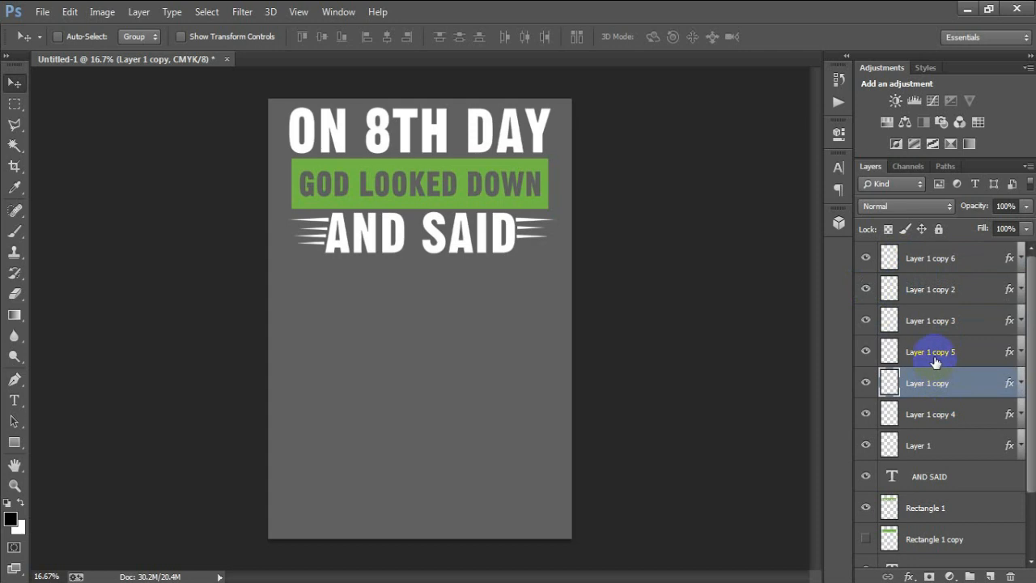
{"action": "left_click", "coordinate": [935, 361]}
{"action": "left_click", "coordinate": [877, 385]}
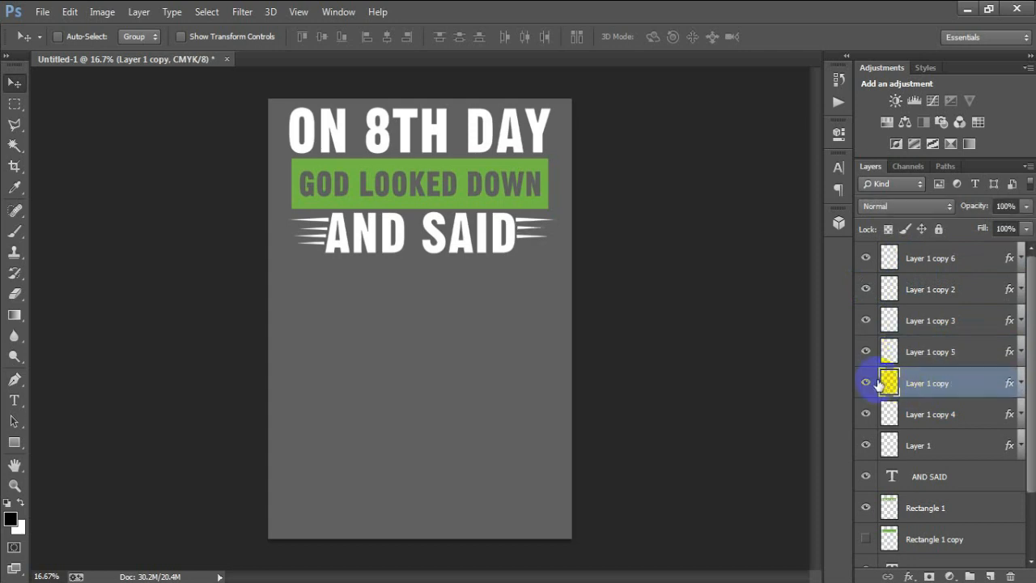
{"action": "left_click", "coordinate": [869, 384]}
{"action": "left_click", "coordinate": [869, 383]}
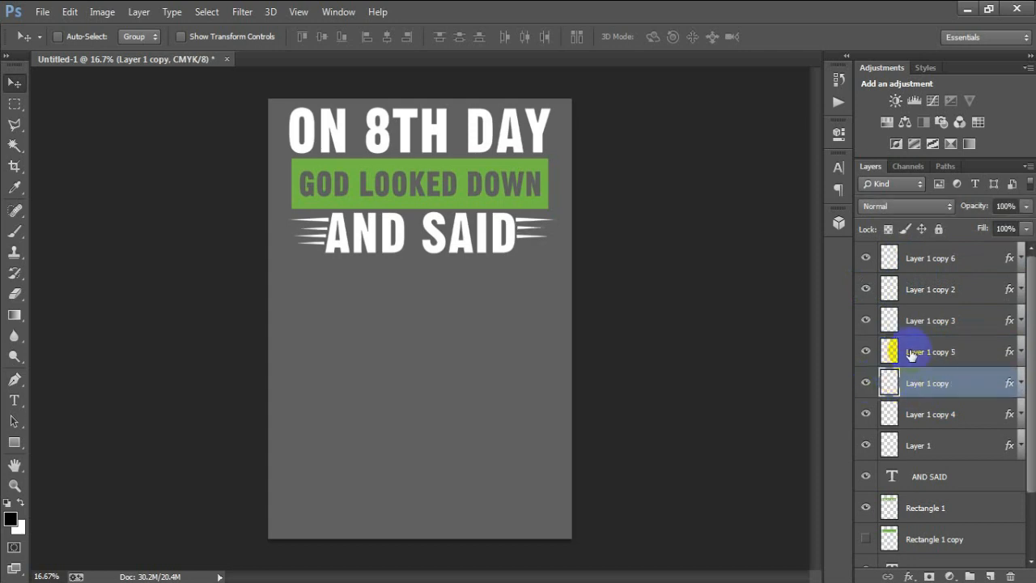
Step: Duplicate the Layer 1 copy 3 line, place the copy lowest at the right end of AND SAID and flip it horizontally
{"action": "left_click", "coordinate": [886, 321]}
{"action": "left_click", "coordinate": [866, 322]}
{"action": "left_click", "coordinate": [866, 322]}
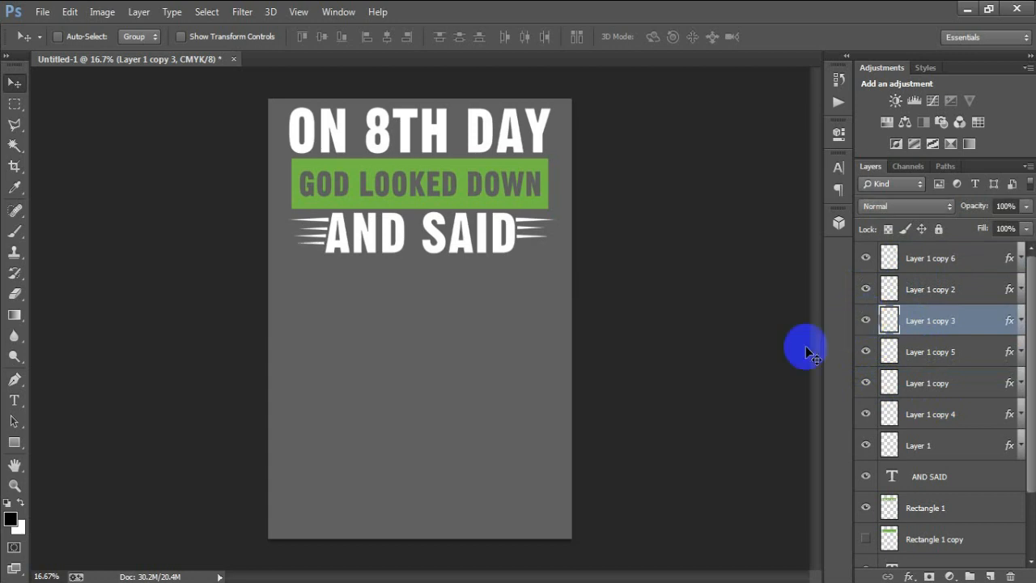
{"action": "key", "text": "ctrl+j"}
{"action": "left_click_drag", "start_coordinate": [336, 247], "coordinate": [531, 246]}
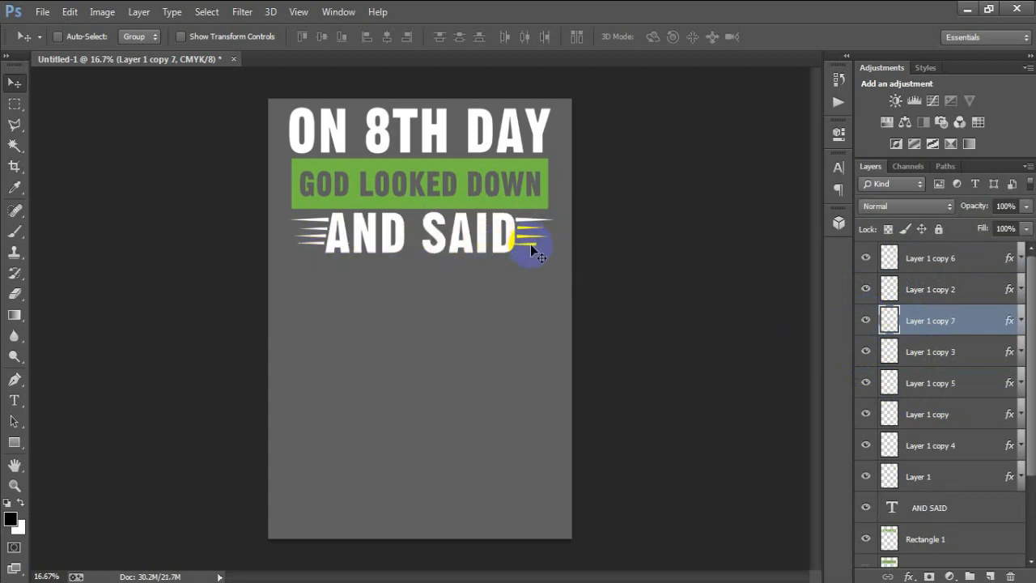
{"action": "key", "text": "ctrl+t"}
{"action": "right_click", "coordinate": [531, 245]}
{"action": "left_click", "coordinate": [564, 487]}
{"action": "left_click", "coordinate": [684, 37]}
Step: Select the four tapered line layers at the right end of AND SAID and nudge them slightly outward from the text
{"action": "left_click", "coordinate": [927, 259], "text": "ctrl"}
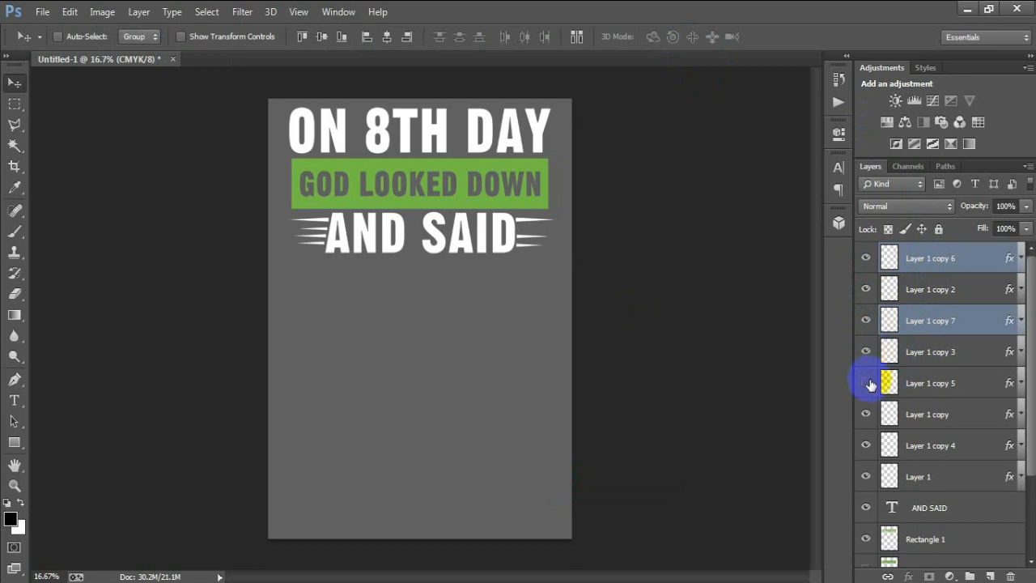
{"action": "left_click", "coordinate": [920, 382], "text": "ctrl"}
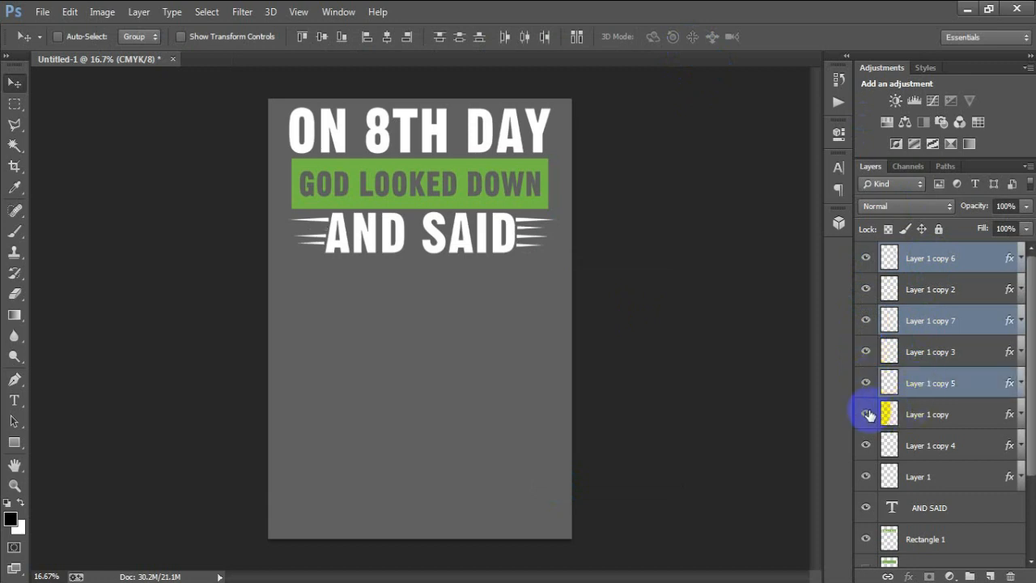
{"action": "left_click", "coordinate": [945, 450], "text": "ctrl"}
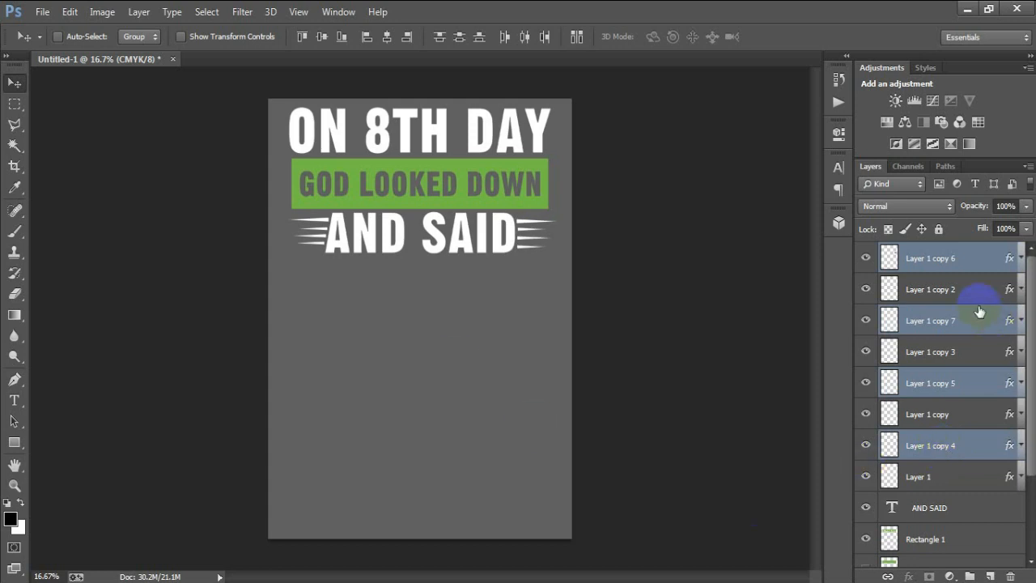
Step: Open the EPS file 00000000000000001.eps and rasterize it in CMYK Color mode
{"action": "left_click", "coordinate": [964, 254]}
{"action": "left_click", "coordinate": [40, 12]}
{"action": "left_click", "coordinate": [49, 40]}
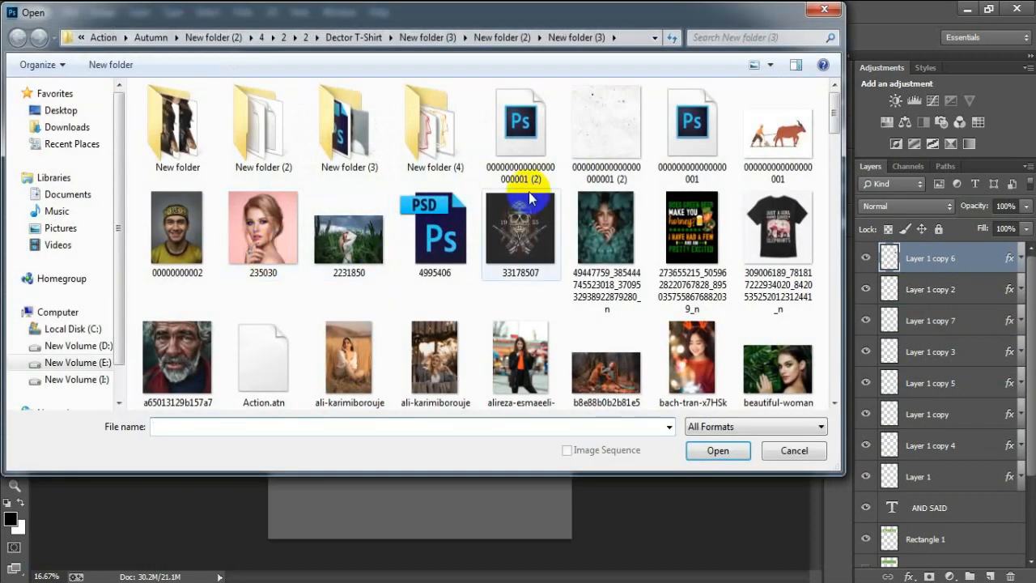
{"action": "left_click", "coordinate": [684, 129]}
{"action": "left_click", "coordinate": [705, 441]}
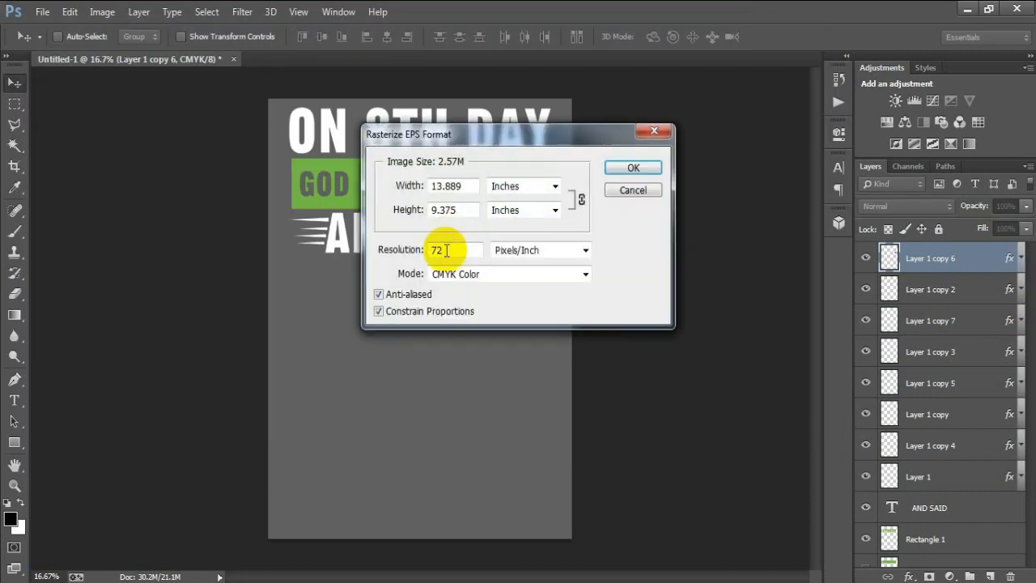
{"action": "key", "text": "Return"}
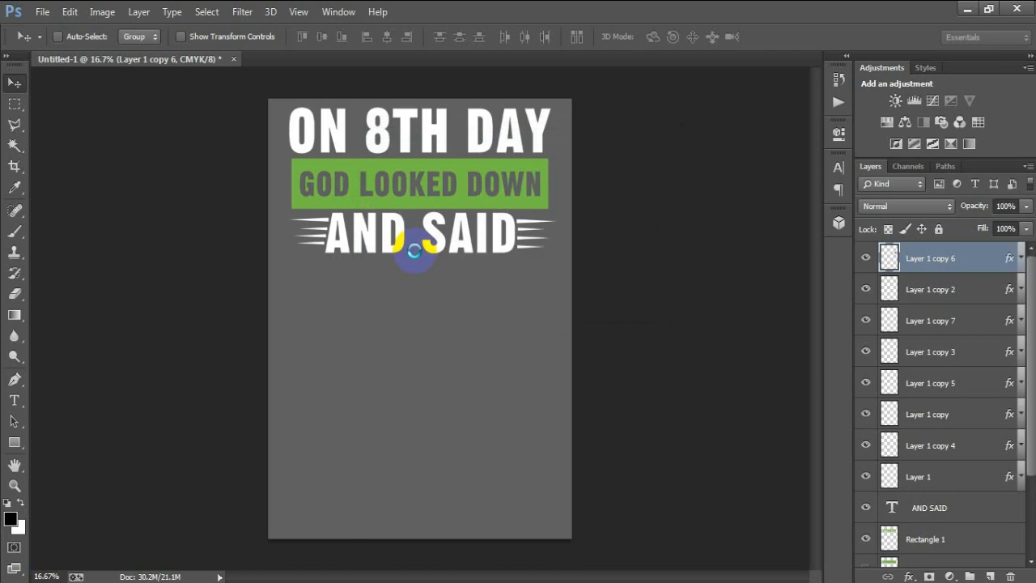
Step: Copy the ox and plowman artwork into the Untitled-1 poster and close the EPS document
{"action": "left_click_drag", "start_coordinate": [430, 323], "coordinate": [338, 297]}
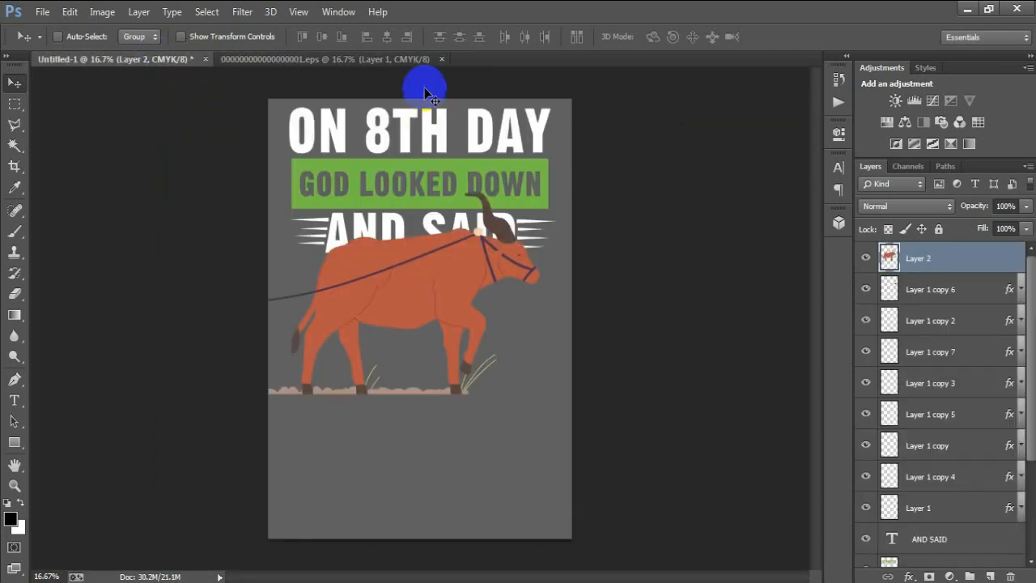
{"action": "left_click", "coordinate": [442, 60]}
{"action": "left_click", "coordinate": [518, 234]}
Step: Flip the ox and plowman artwork horizontally, scale it down to about the text width and place it below AND SAID
{"action": "left_click_drag", "start_coordinate": [354, 380], "coordinate": [403, 402]}
{"action": "key", "text": "ctrl+t"}
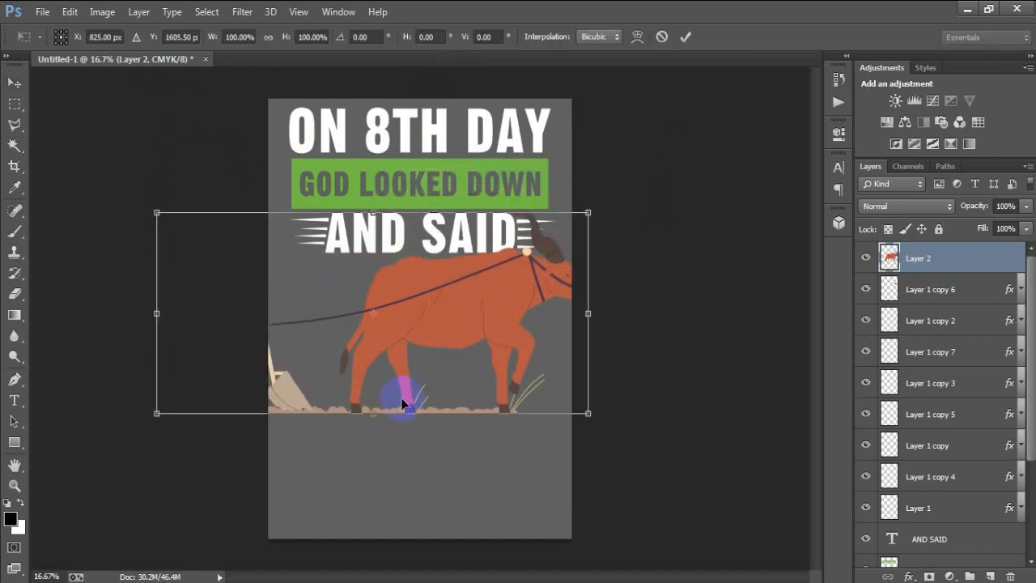
{"action": "right_click", "coordinate": [427, 365]}
{"action": "left_click", "coordinate": [498, 333]}
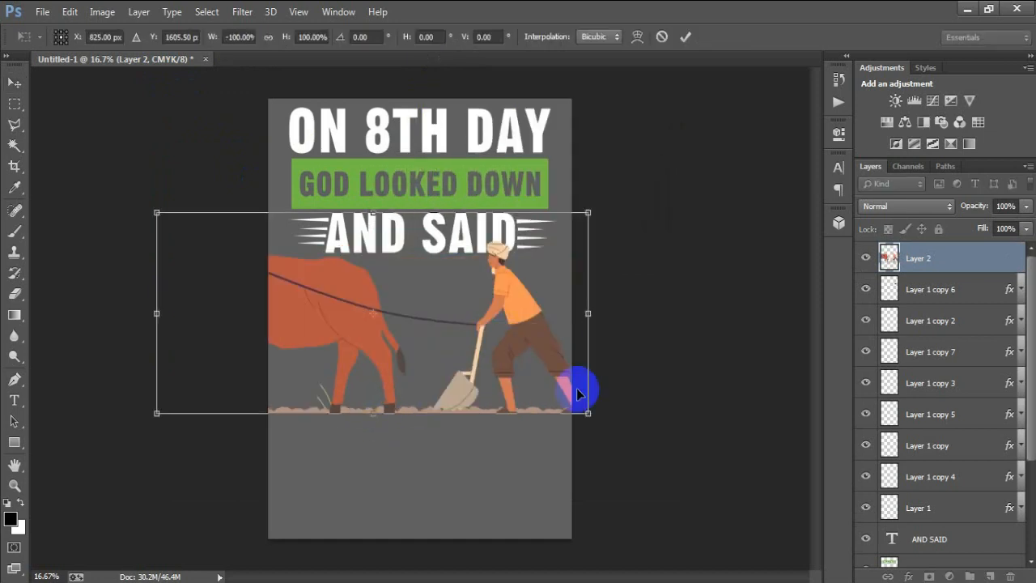
{"action": "left_click_drag", "start_coordinate": [587, 410], "coordinate": [494, 369]}
{"action": "left_click_drag", "start_coordinate": [430, 344], "coordinate": [467, 351]}
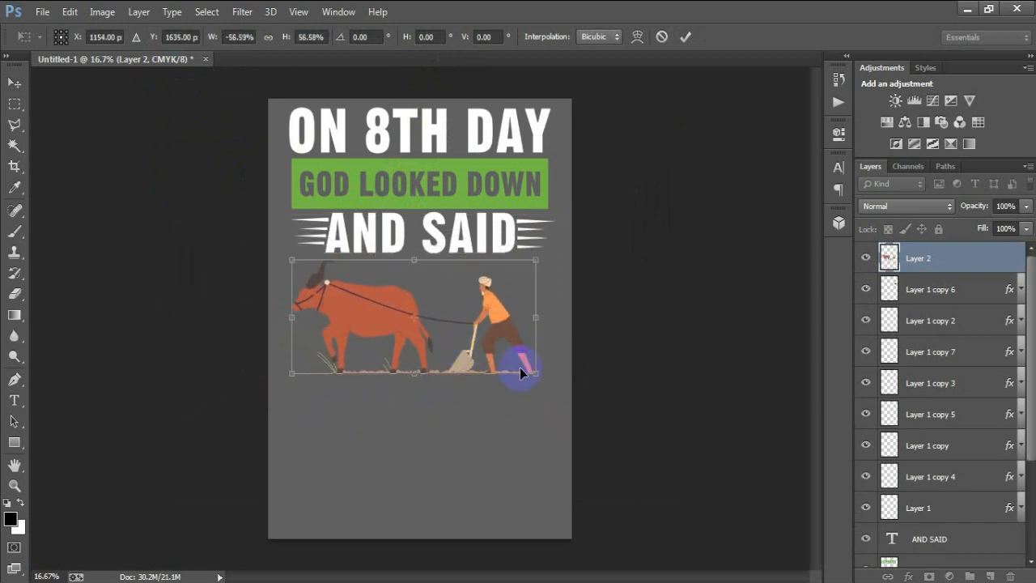
{"action": "left_click_drag", "start_coordinate": [537, 376], "coordinate": [546, 378]}
{"action": "left_click_drag", "start_coordinate": [496, 352], "coordinate": [502, 349]}
{"action": "left_click", "coordinate": [685, 36]}
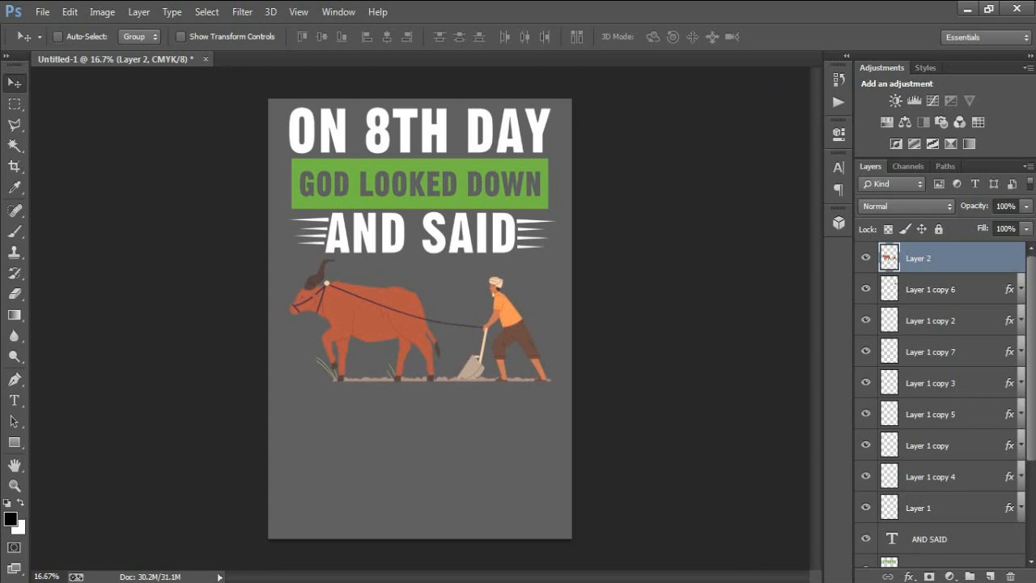
Step: Select the Background together with the ox and plowman layer and center the artwork horizontally on the canvas
{"action": "scroll", "coordinate": [976, 423], "scroll_direction": "down", "scroll_amount": 4}
{"action": "left_click", "coordinate": [963, 551]}
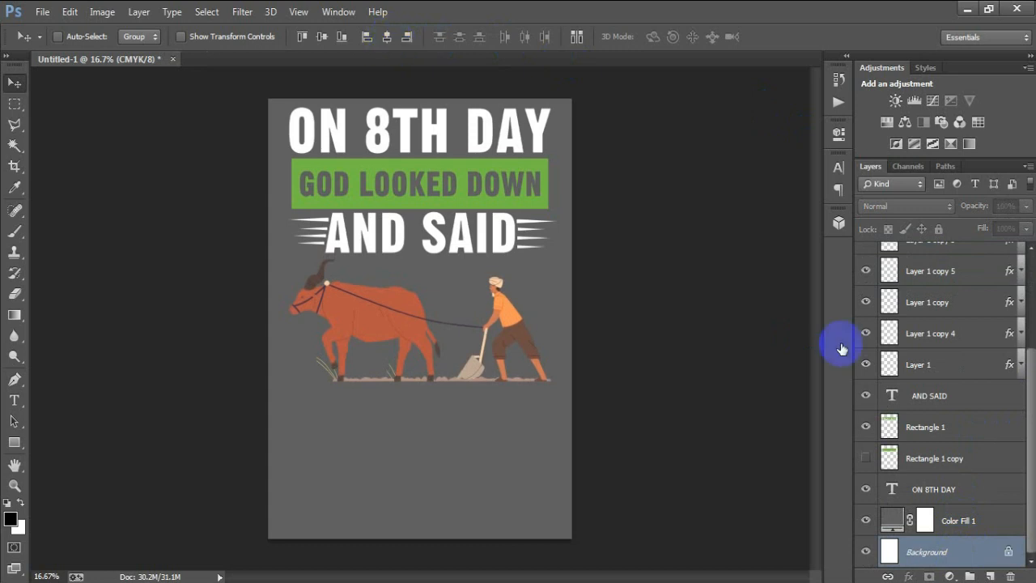
{"action": "scroll", "coordinate": [896, 377], "scroll_direction": "up", "scroll_amount": 4}
Step: Apply a white (ffffff) Color Overlay to the ox and plowman layer, sampling the color from the ON 8TH DAY text
{"action": "left_click", "coordinate": [983, 260]}
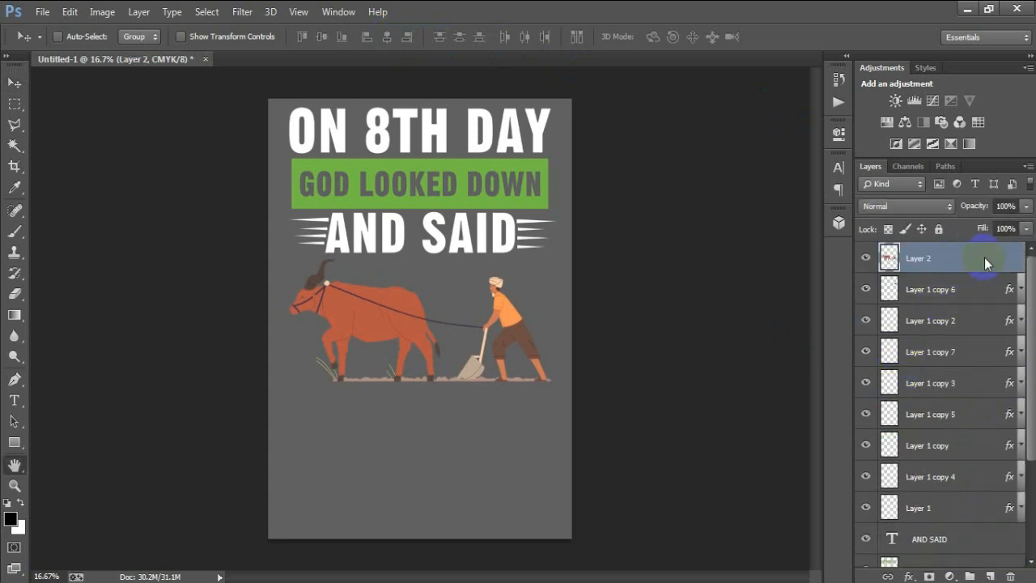
{"action": "double_click", "coordinate": [984, 258]}
{"action": "left_click", "coordinate": [562, 295]}
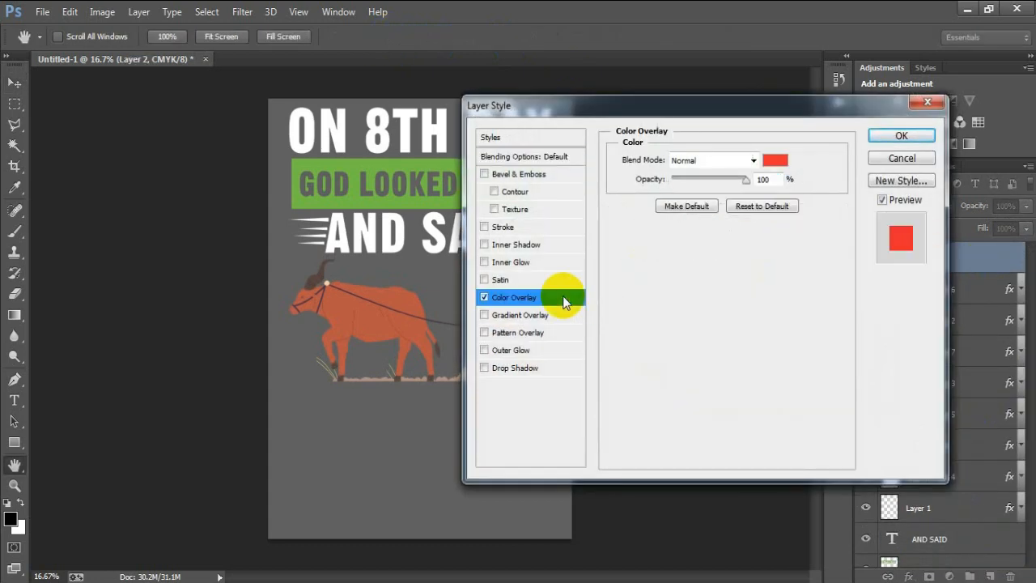
{"action": "left_click", "coordinate": [782, 165]}
{"action": "left_click", "coordinate": [360, 122]}
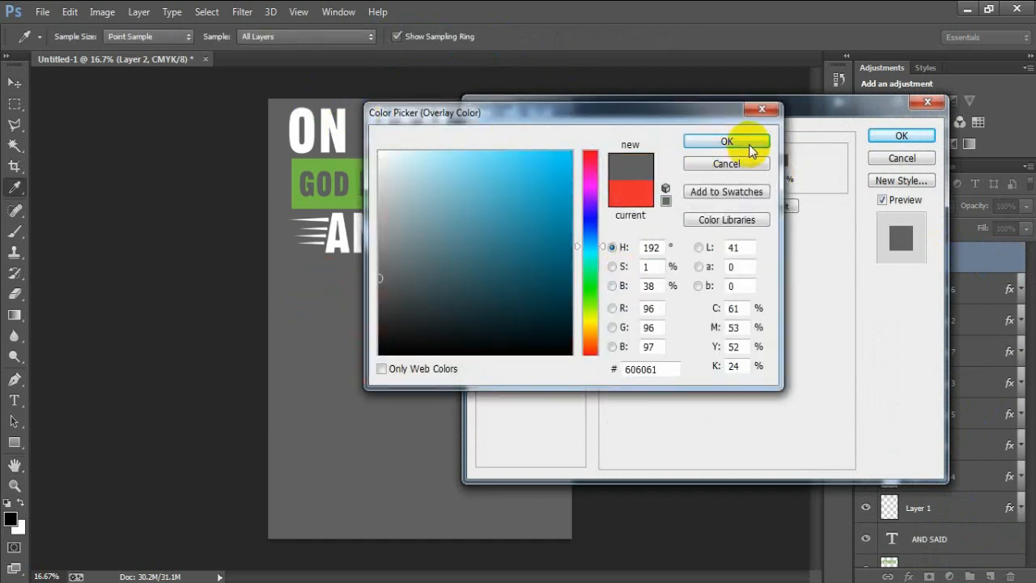
{"action": "left_click", "coordinate": [338, 117]}
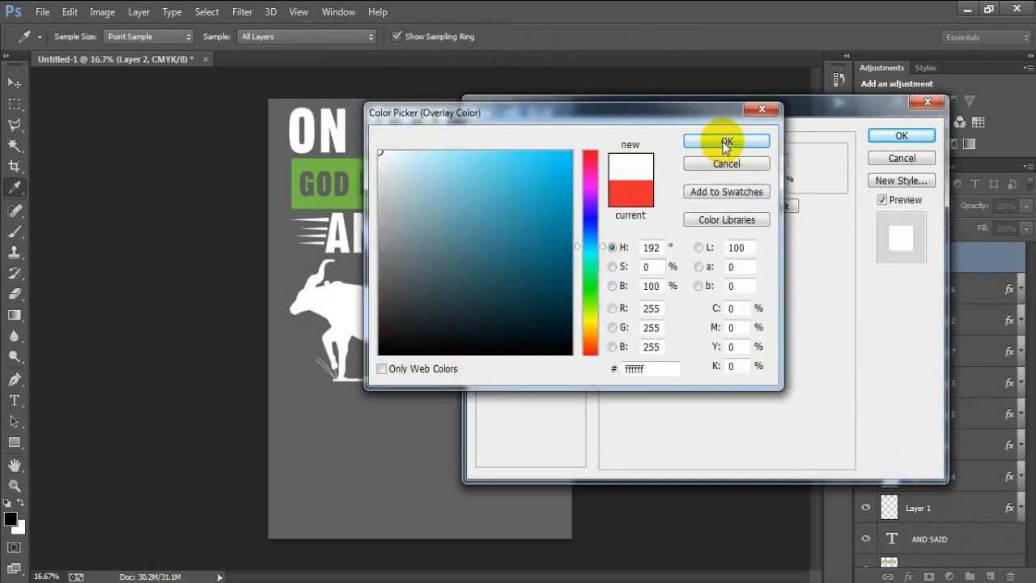
{"action": "left_click", "coordinate": [726, 142]}
{"action": "left_click", "coordinate": [898, 136]}
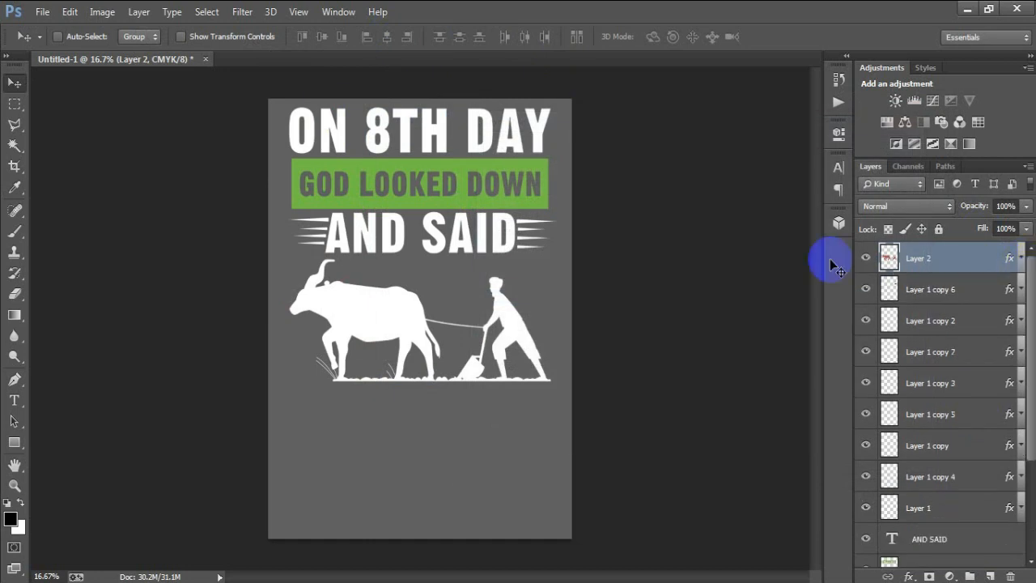
Step: Show the hidden Rectangle 1 copy layer and move it to the top of the layer stack
{"action": "scroll", "coordinate": [939, 526], "scroll_direction": "down", "scroll_amount": 2}
{"action": "left_click", "coordinate": [943, 542]}
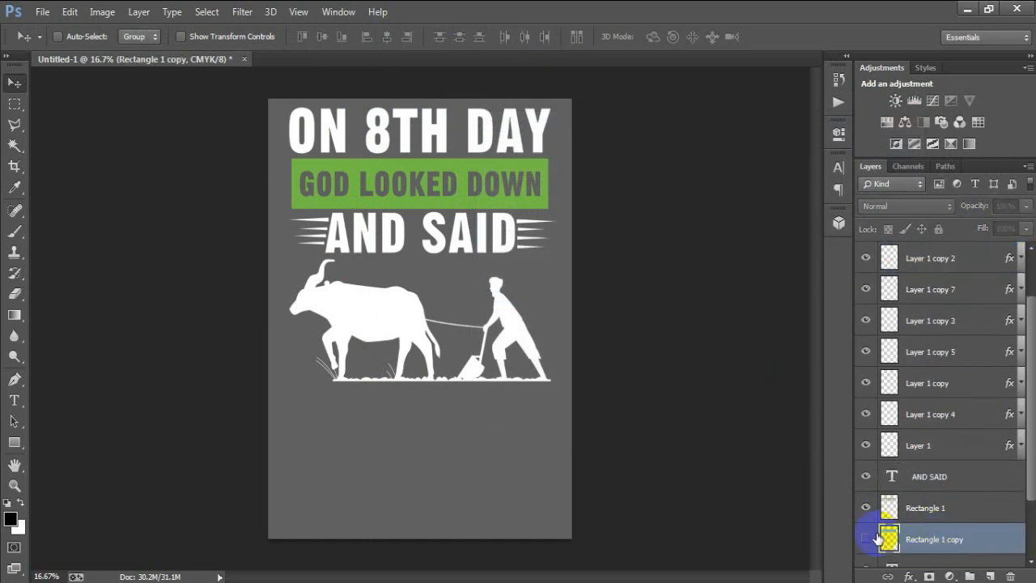
{"action": "left_click", "coordinate": [864, 538]}
{"action": "left_click_drag", "start_coordinate": [940, 543], "coordinate": [939, 276]}
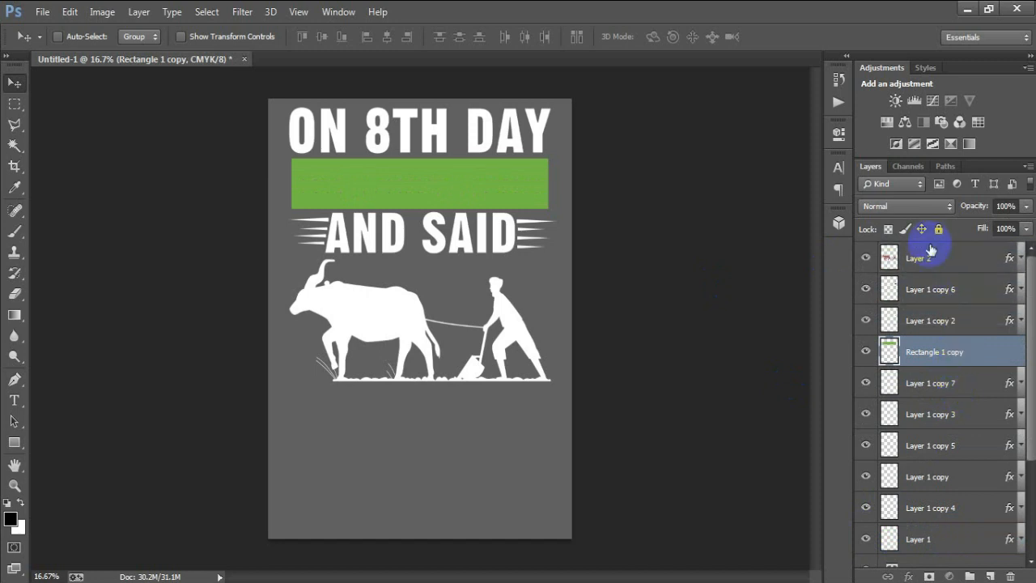
{"action": "left_click_drag", "start_coordinate": [949, 351], "coordinate": [943, 246]}
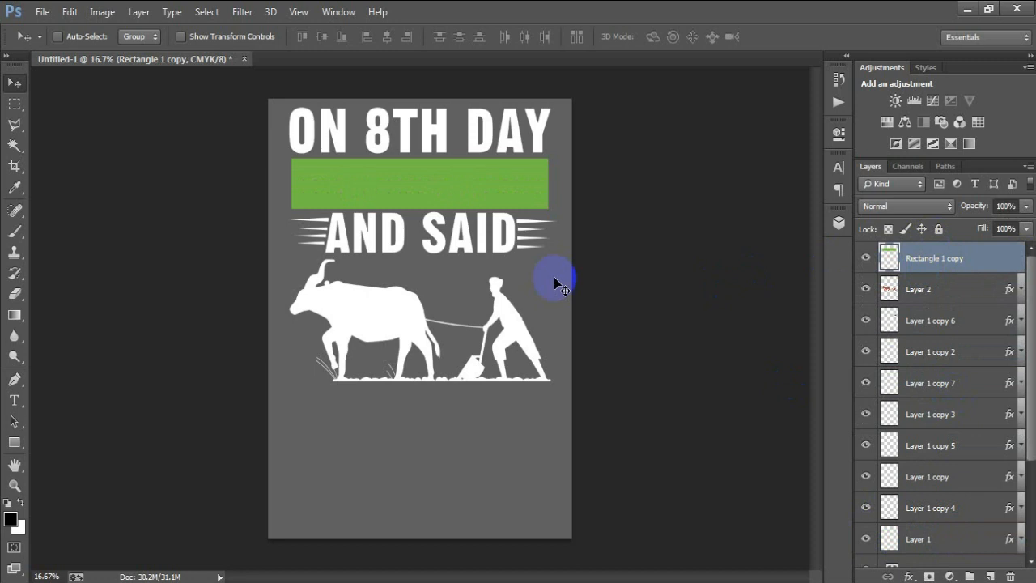
Step: Move the green rectangle copy to just below the ox and plowman artwork and center it horizontally on the canvas
{"action": "left_click_drag", "start_coordinate": [390, 200], "coordinate": [393, 434]}
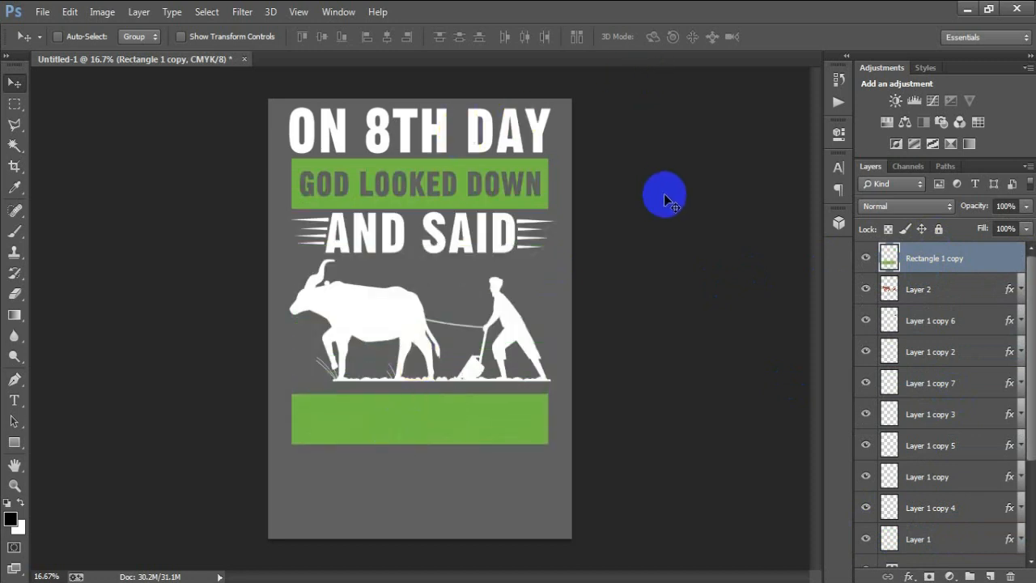
{"action": "key", "text": "shift+Up"}
{"action": "key", "text": "shift+Up"}
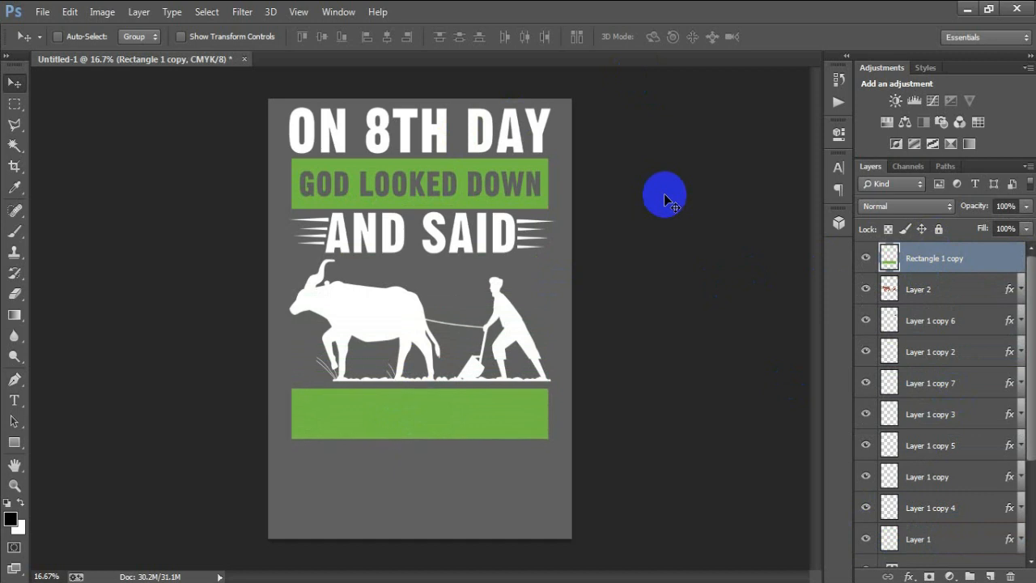
{"action": "scroll", "coordinate": [977, 497], "scroll_direction": "down", "scroll_amount": 5}
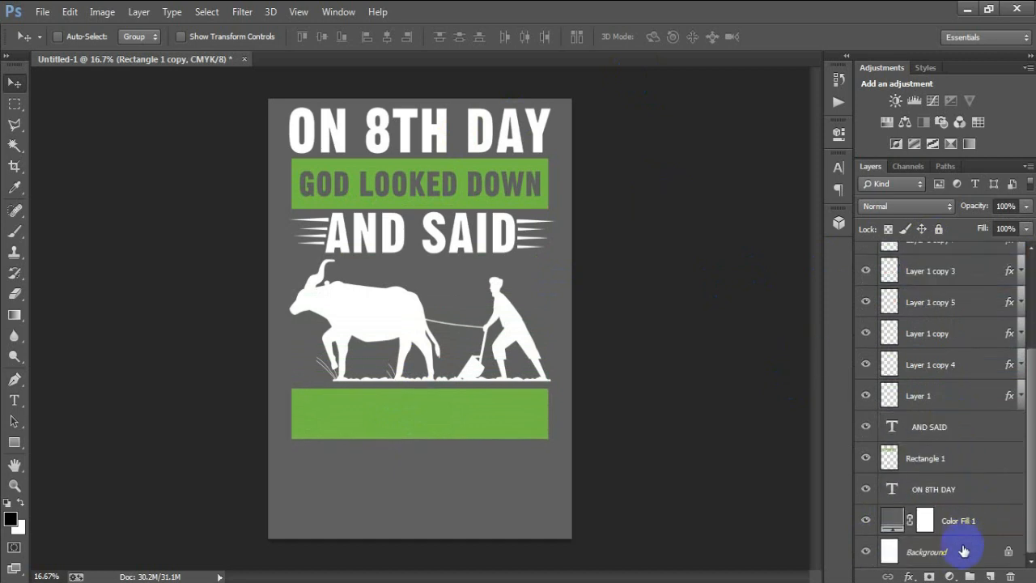
{"action": "left_click", "coordinate": [925, 551]}
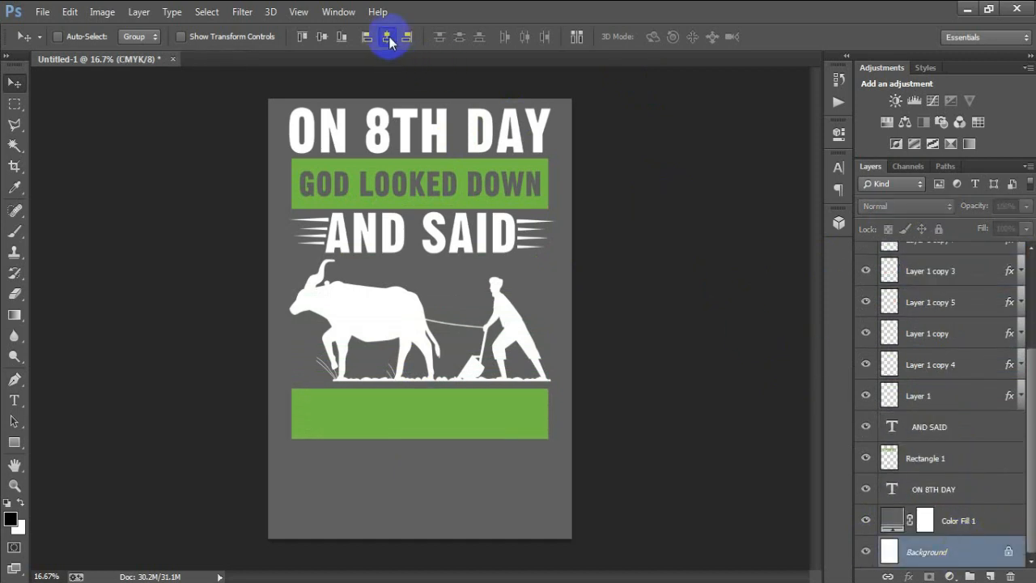
{"action": "scroll", "coordinate": [948, 423], "scroll_direction": "up", "scroll_amount": 5}
Step: Add the white text "I NEED A CARETAKER" in quotation marks on a new top layer below the lower green banner
{"action": "left_click", "coordinate": [945, 267]}
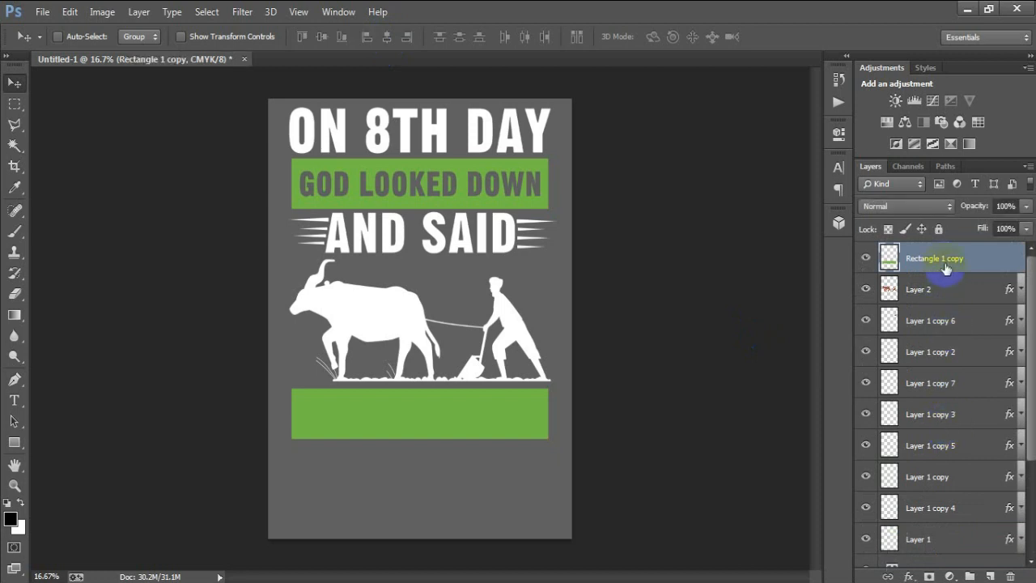
{"action": "left_click", "coordinate": [990, 575]}
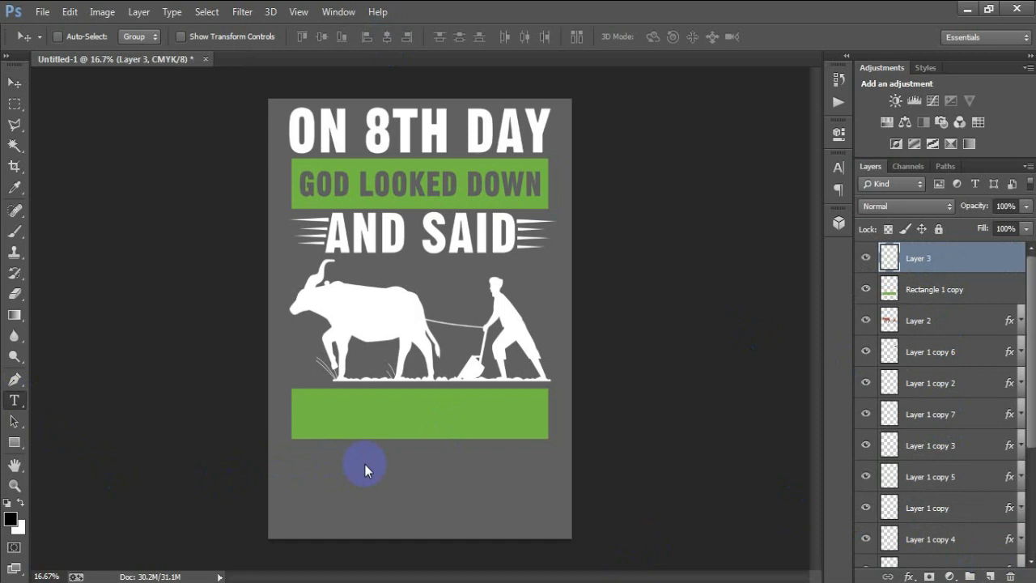
{"action": "left_click", "coordinate": [501, 482]}
{"action": "type", "text": "\"I NEED A CARETAKER\""}
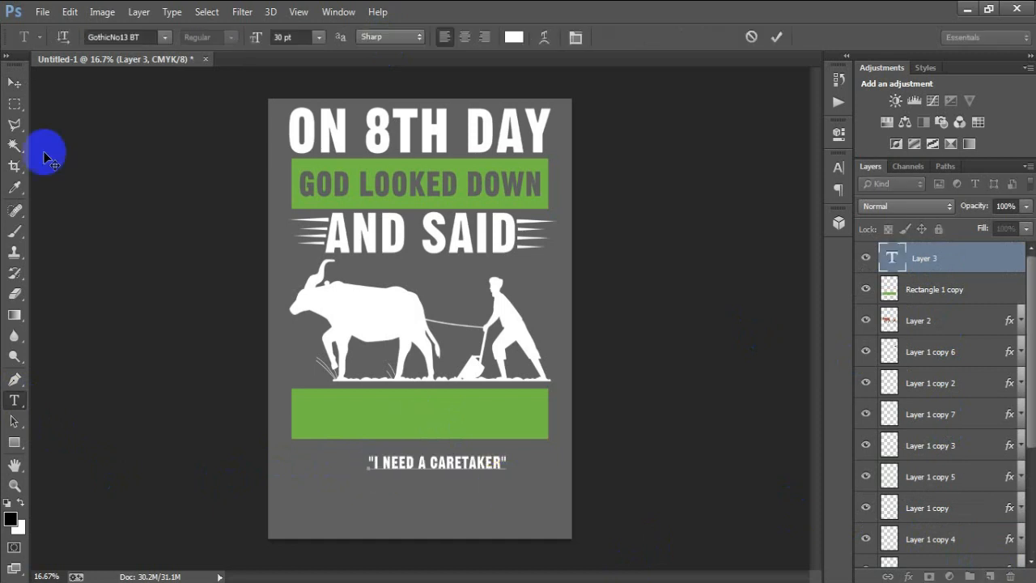
Step: Move the caretaker text onto the lower green banner and scale it up to nearly the banner's width
{"action": "left_click", "coordinate": [14, 82]}
{"action": "left_click_drag", "start_coordinate": [363, 455], "coordinate": [393, 433]}
{"action": "key", "text": "ctrl+t"}
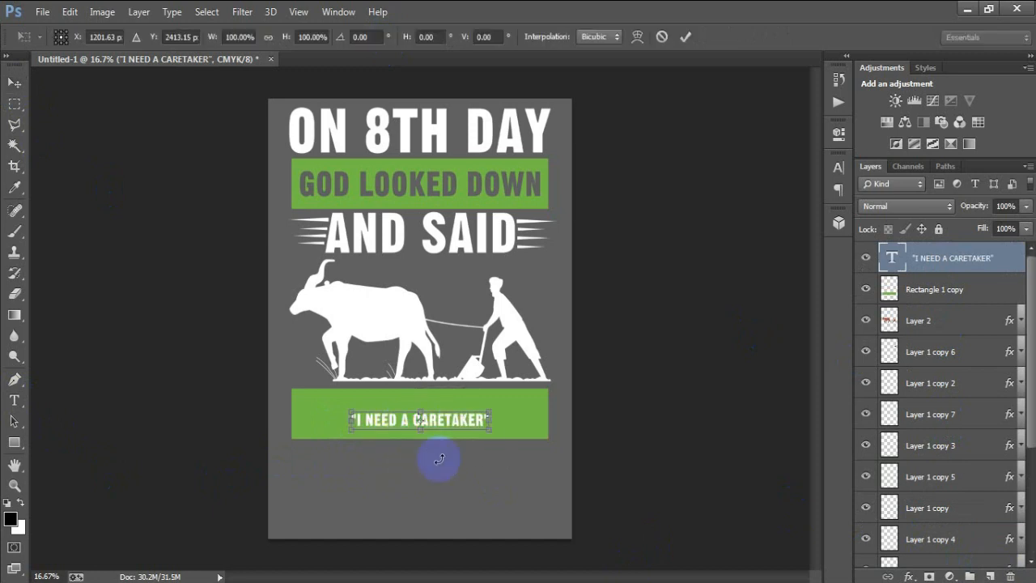
{"action": "left_click_drag", "start_coordinate": [491, 431], "coordinate": [543, 446]}
{"action": "left_click", "coordinate": [685, 38]}
Step: Nudge the caretaker text upward and align its vertical center with the lower green banner
{"action": "key", "text": "shift+Up"}
{"action": "key", "text": "shift+Up"}
{"action": "key", "text": "shift+Up"}
{"action": "key", "text": "shift+Up"}
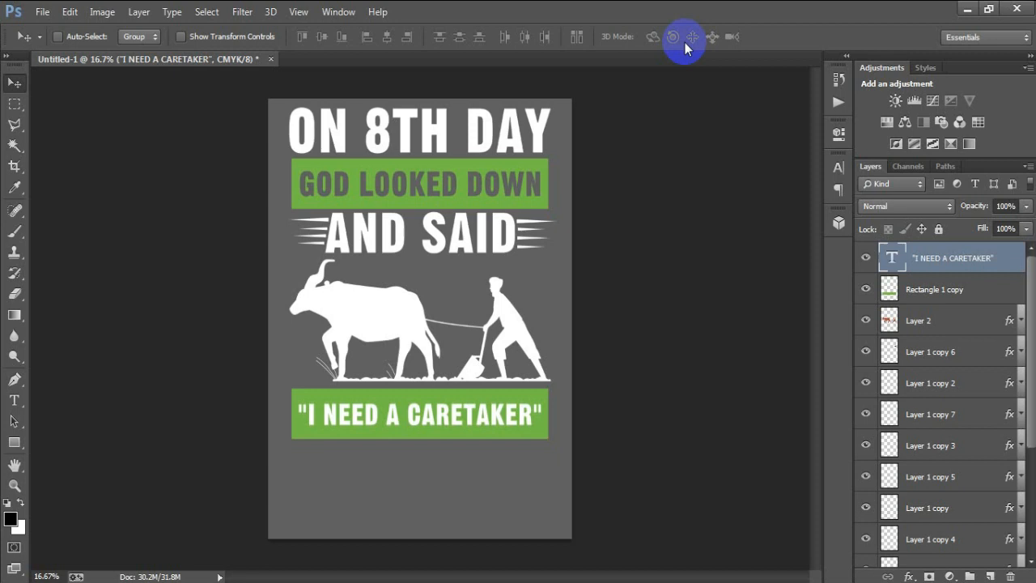
{"action": "left_click", "coordinate": [941, 290], "text": "shift"}
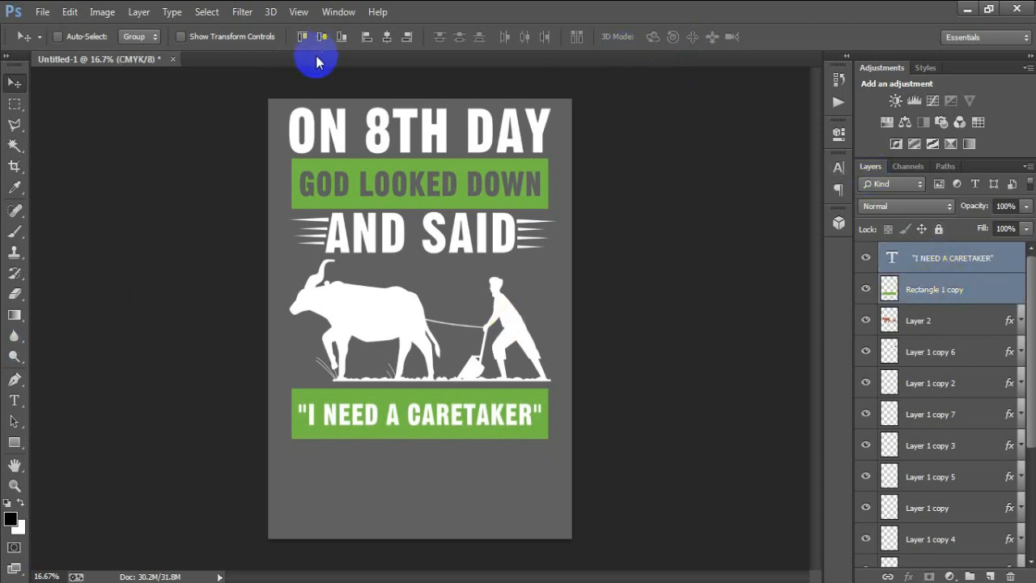
Step: Cut the caretaker lettering out of the Rectangle 1 copy banner and delete the separate text layer
{"action": "left_click", "coordinate": [925, 267]}
{"action": "left_click", "coordinate": [865, 257]}
{"action": "left_click", "coordinate": [865, 257]}
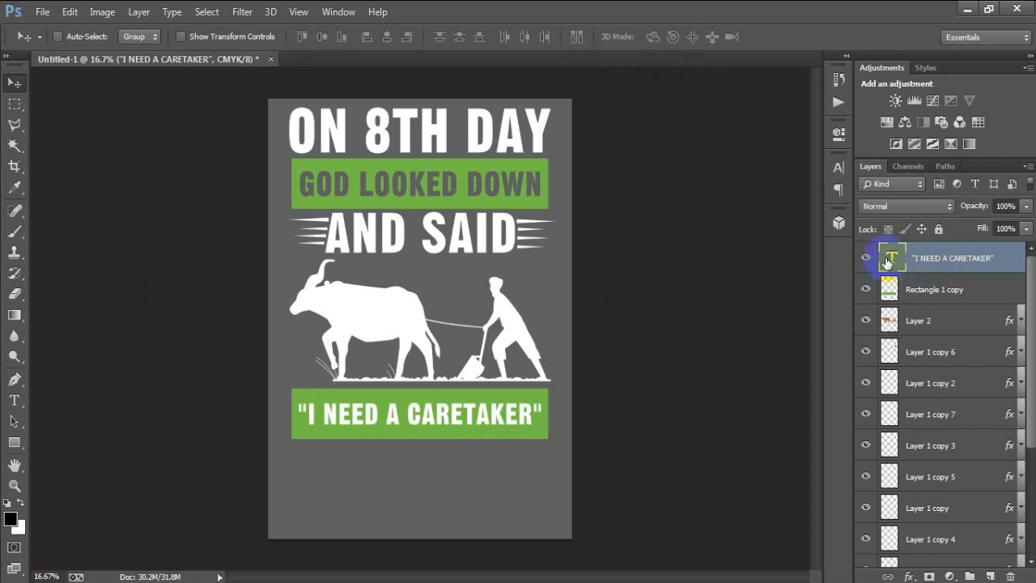
{"action": "left_click", "coordinate": [931, 291]}
{"action": "left_click", "coordinate": [865, 289]}
{"action": "left_click", "coordinate": [867, 290]}
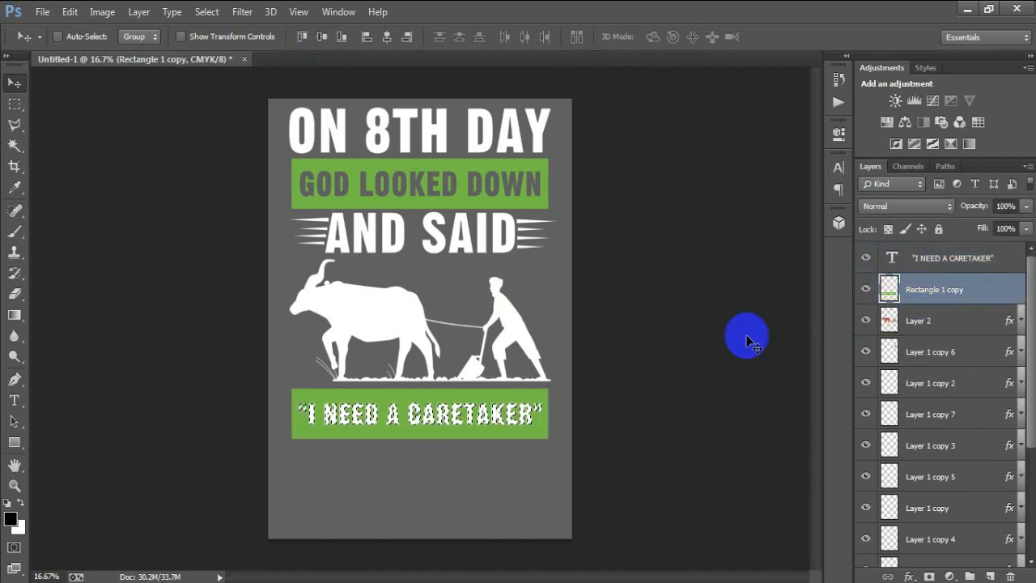
{"action": "left_click", "coordinate": [935, 259]}
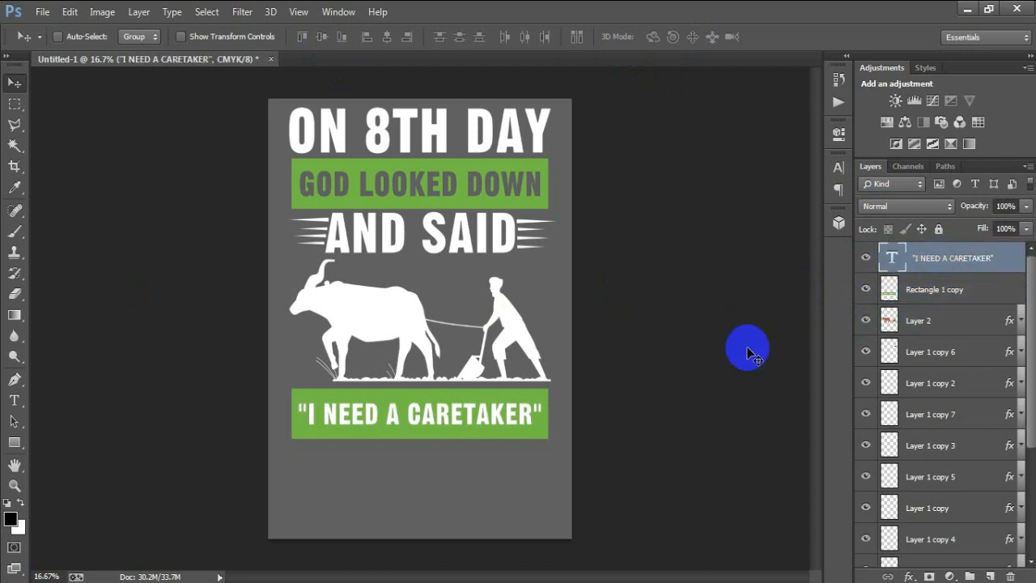
{"action": "key", "text": "Delete"}
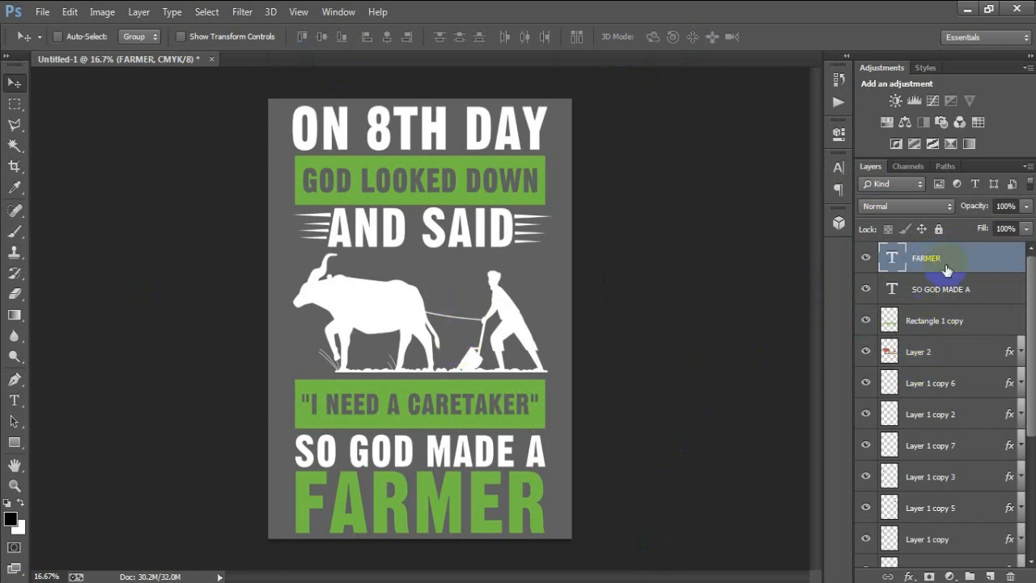
Step: Merge all artwork layers from FARMER down to ON 8TH DAY into one layer, keeping Color Fill 1 and Background separate
{"action": "scroll", "coordinate": [947, 388], "scroll_direction": "down", "scroll_amount": 3}
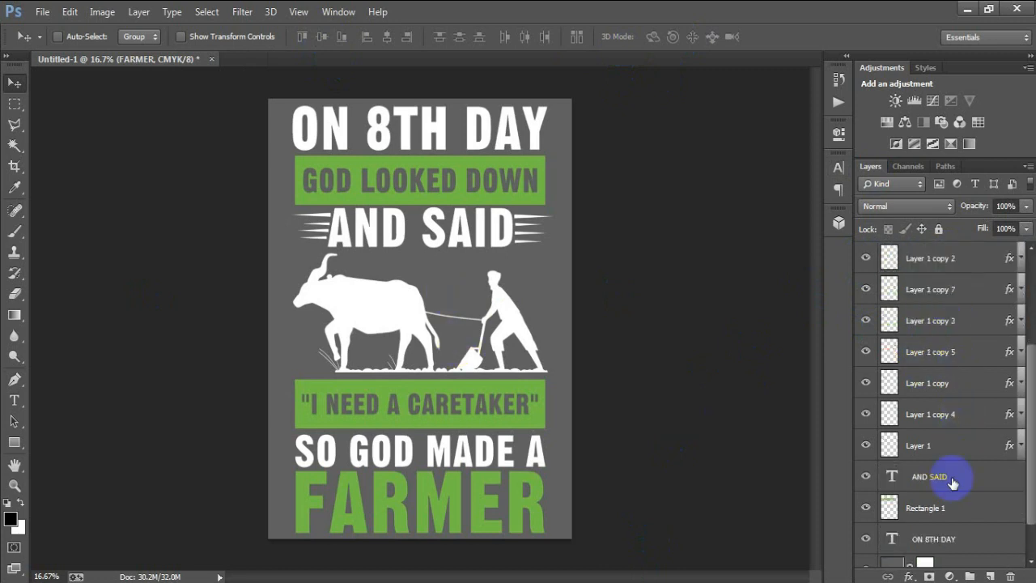
{"action": "left_click", "coordinate": [934, 538], "text": "shift"}
{"action": "left_click", "coordinate": [718, 328]}
{"action": "key", "text": "ctrl+e"}
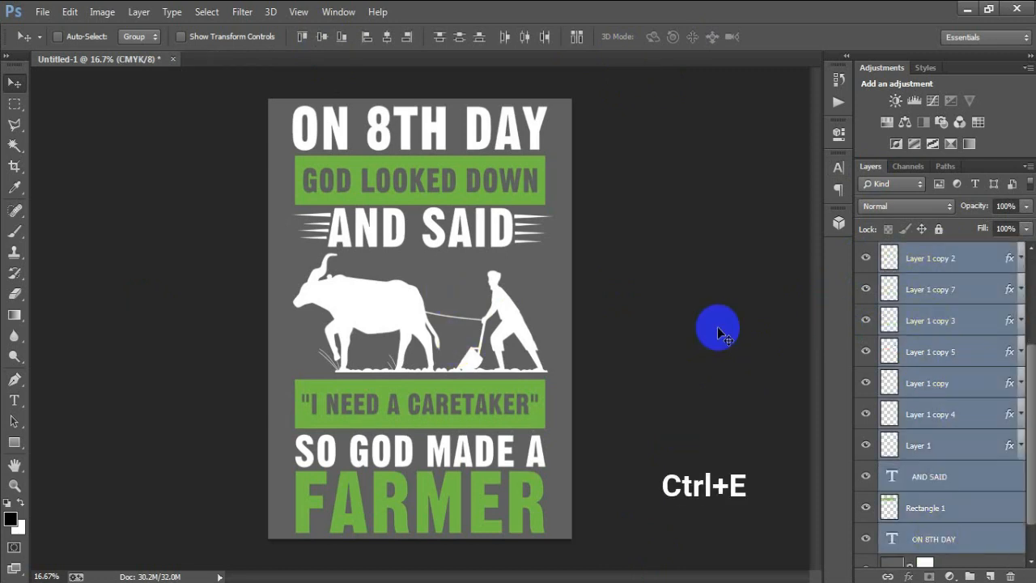
{"action": "left_click", "coordinate": [865, 257]}
{"action": "left_click", "coordinate": [866, 257]}
{"action": "left_click", "coordinate": [807, 328]}
Step: Place the speckled grunge texture image as a linked file and scale it to about 50.49% to cover the canvas
{"action": "left_click", "coordinate": [42, 11]}
{"action": "left_click", "coordinate": [104, 261]}
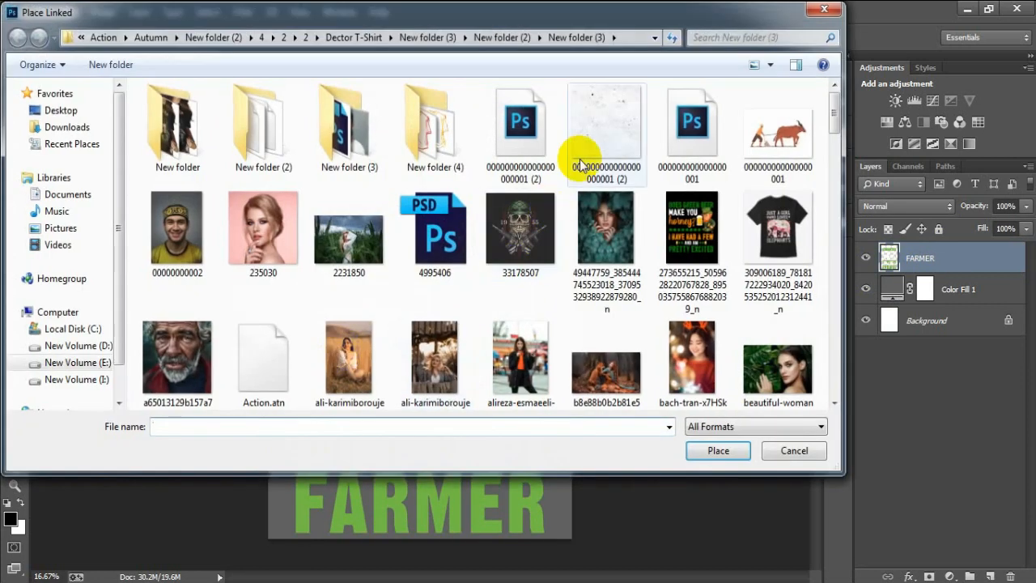
{"action": "double_click", "coordinate": [609, 129]}
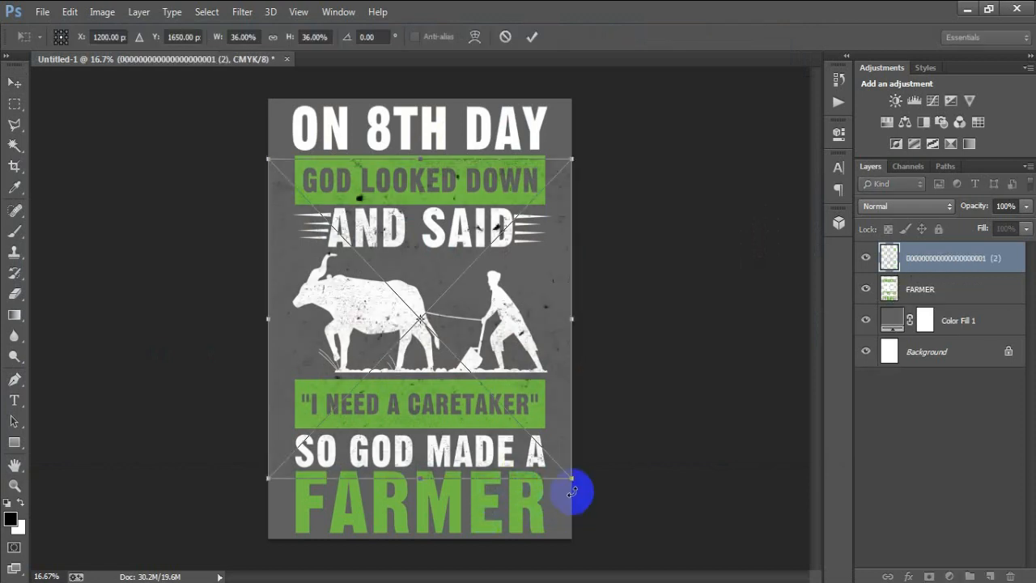
{"action": "left_click_drag", "start_coordinate": [572, 479], "coordinate": [607, 560]}
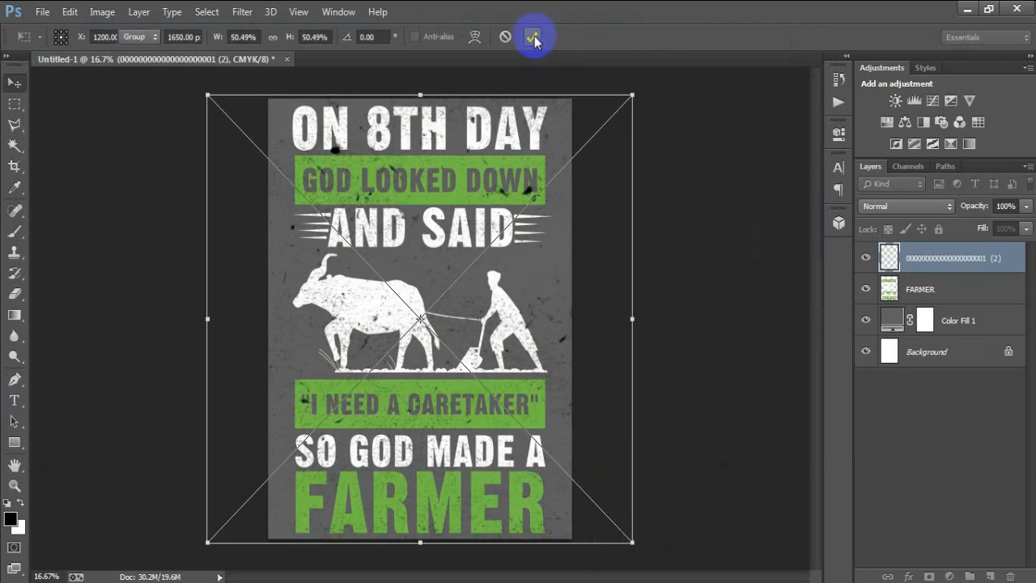
{"action": "left_click", "coordinate": [532, 37]}
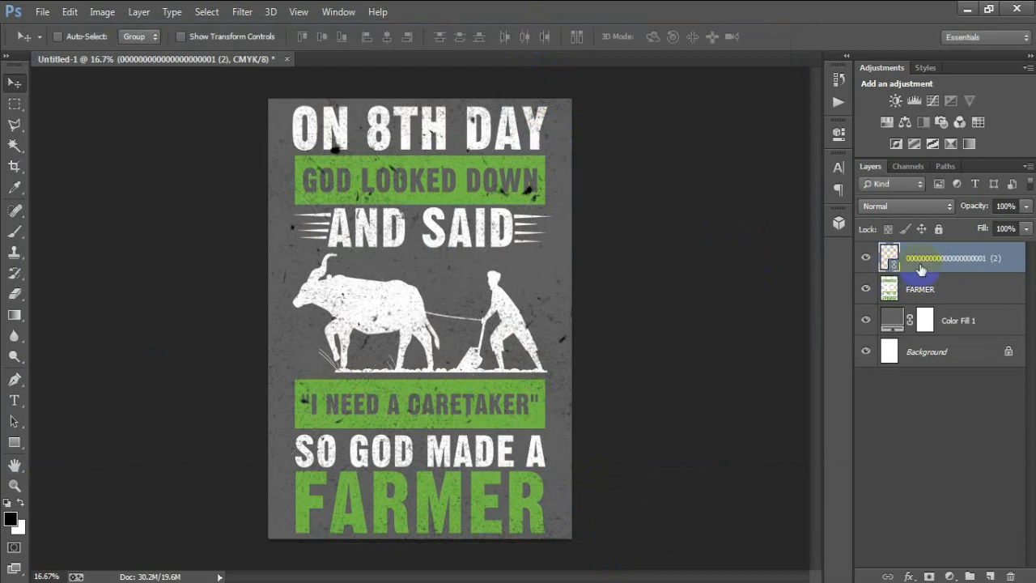
Step: Rasterize the placed grunge texture layer and compare the artwork with the texture hidden and shown
{"action": "right_click", "coordinate": [791, 272]}
{"action": "left_click", "coordinate": [732, 303]}
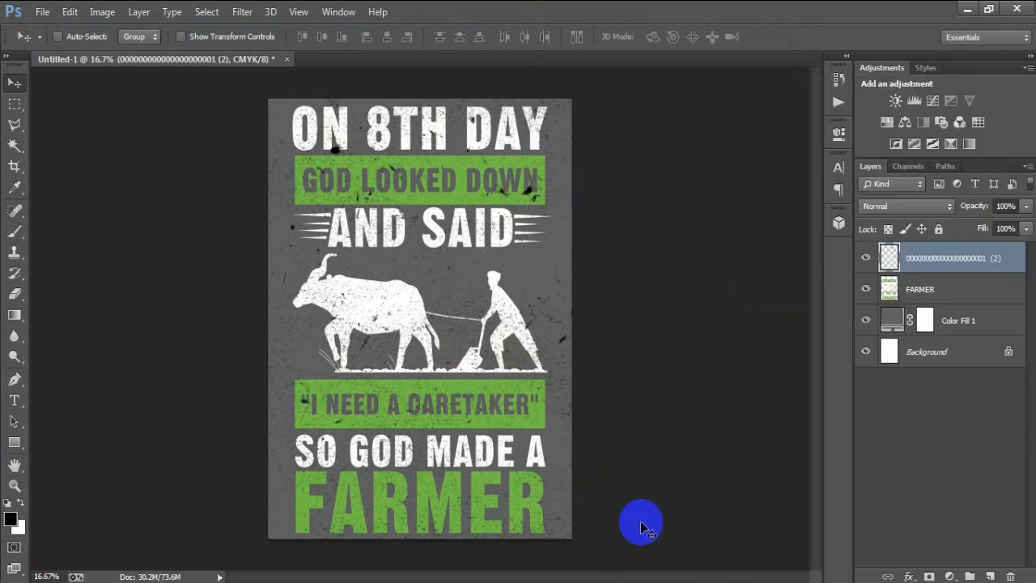
{"action": "left_click", "coordinate": [866, 259]}
{"action": "left_click", "coordinate": [866, 259]}
{"action": "left_click", "coordinate": [866, 259]}
{"action": "left_click", "coordinate": [866, 259]}
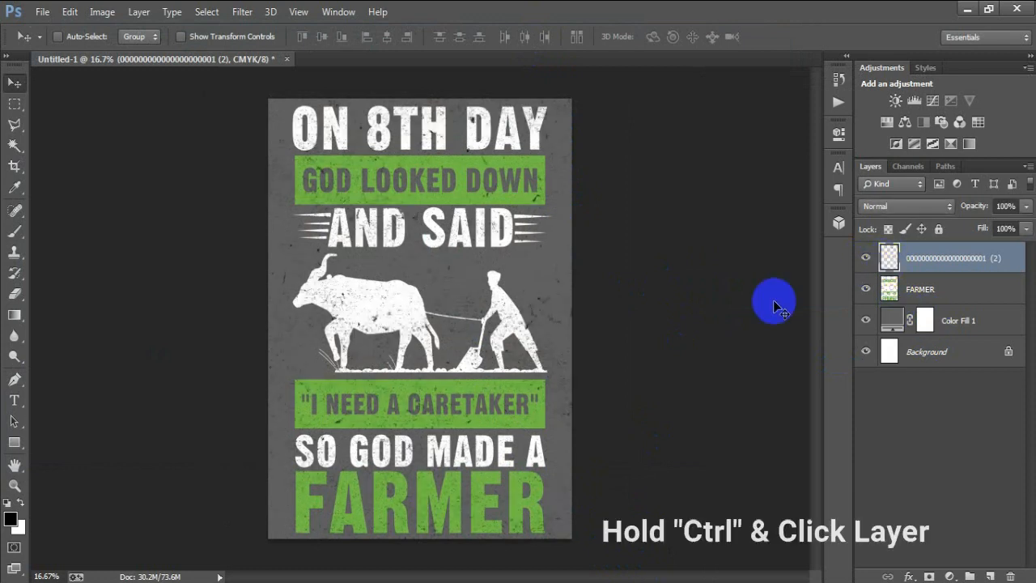
Step: Load the grunge texture as a selection, erase those specks from the merged FARMER layer and deselect
{"action": "left_click", "coordinate": [888, 259], "text": "ctrl"}
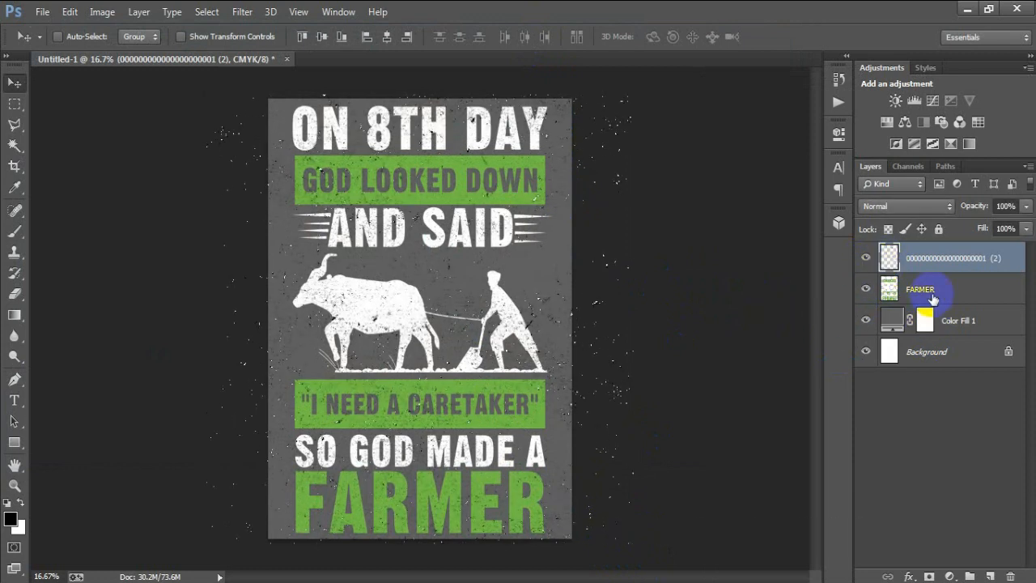
{"action": "left_click", "coordinate": [888, 289]}
{"action": "left_click", "coordinate": [863, 292]}
{"action": "left_click", "coordinate": [864, 292]}
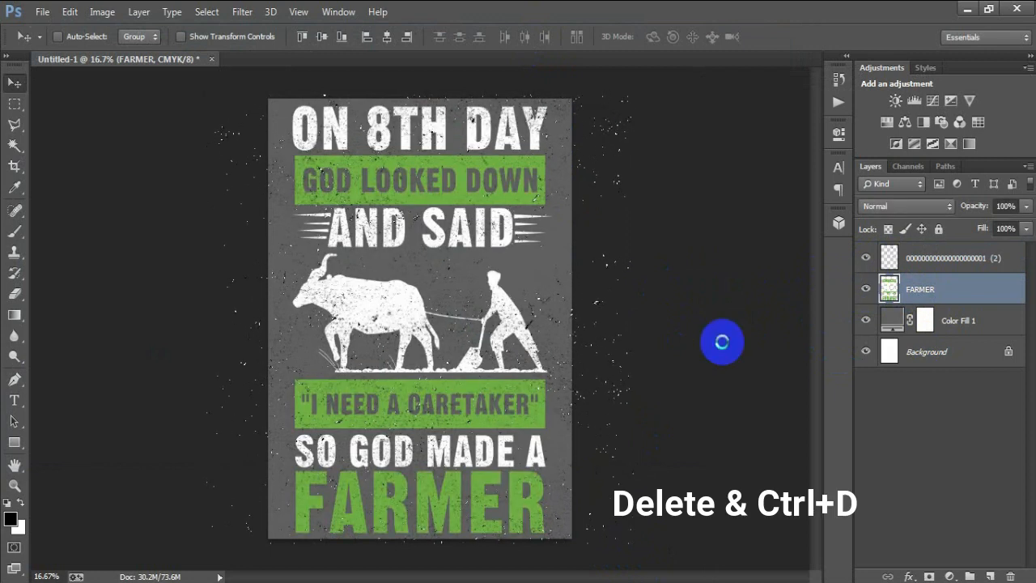
Step: Check the artwork with the grunge texture layer hidden and remove that texture layer
{"action": "left_click", "coordinate": [911, 269]}
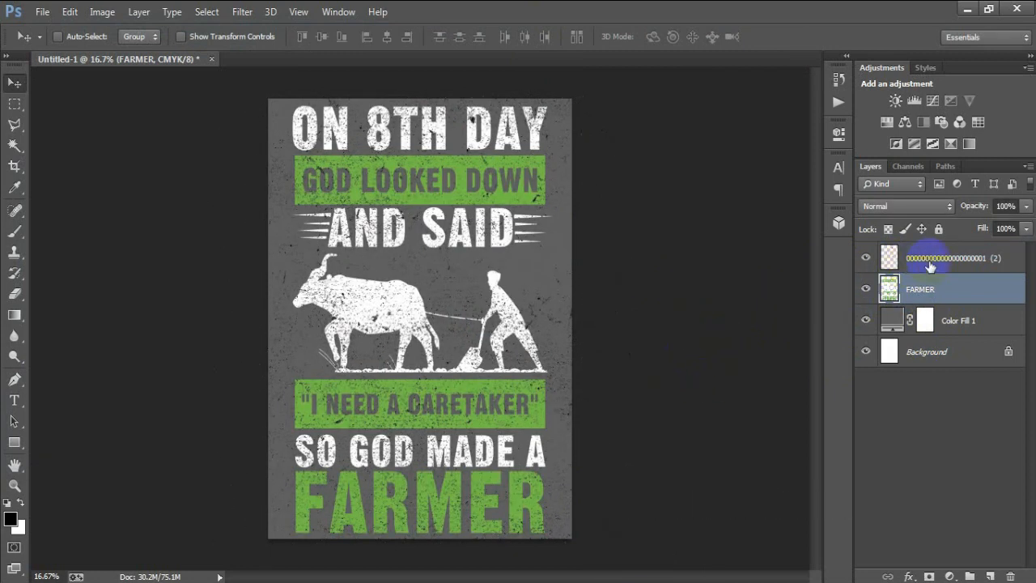
{"action": "left_click", "coordinate": [865, 259]}
{"action": "left_click", "coordinate": [865, 259]}
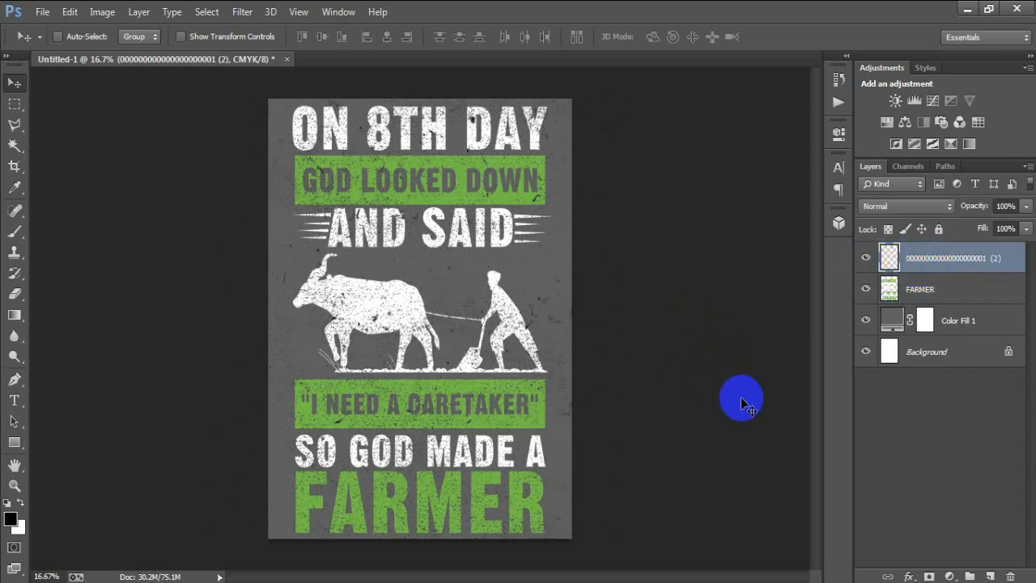
{"action": "key", "text": "ctrl+e"}
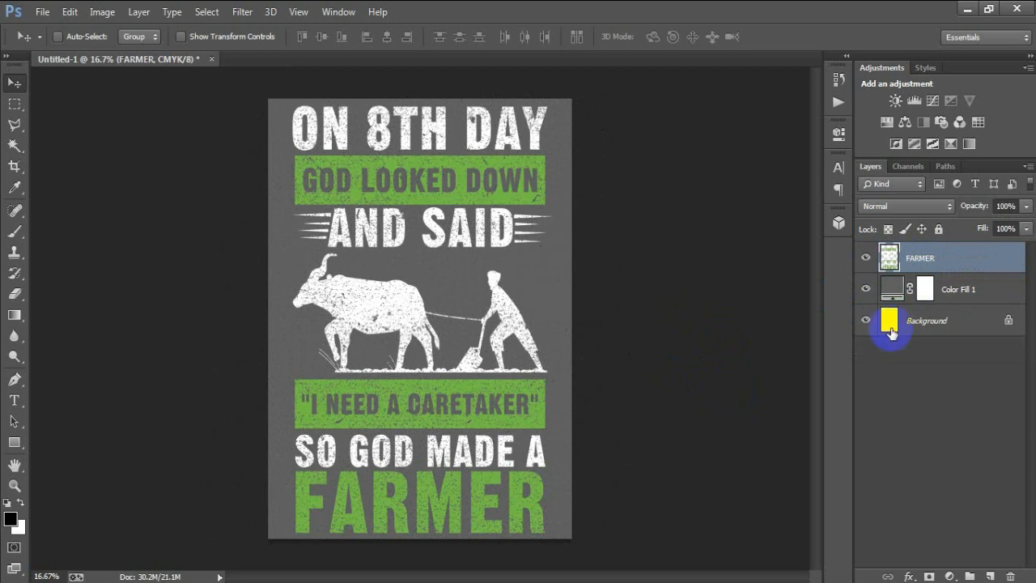
Step: Change the Color Fill 1 background color to black (000000)
{"action": "double_click", "coordinate": [891, 288]}
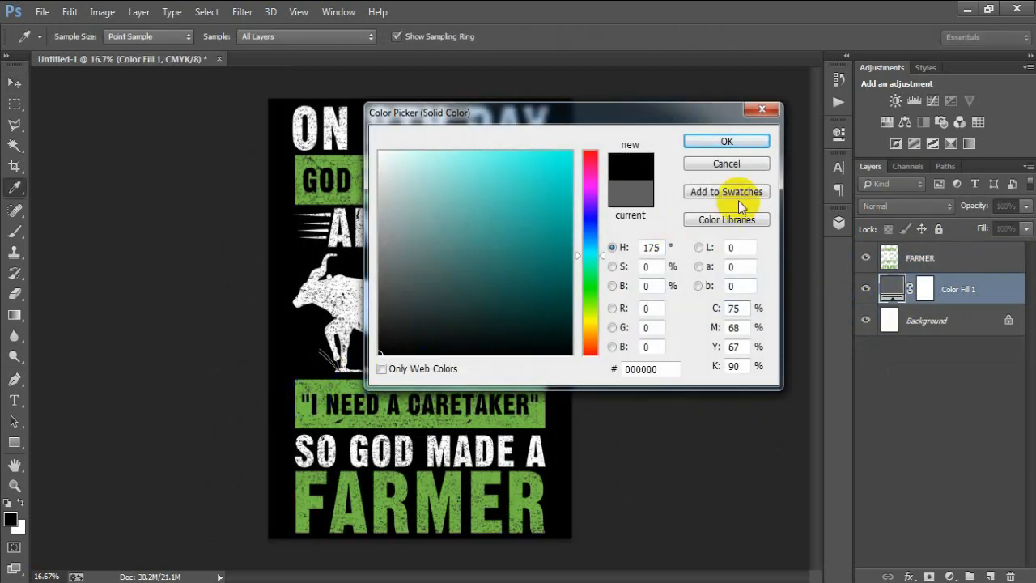
{"action": "left_click", "coordinate": [737, 140]}
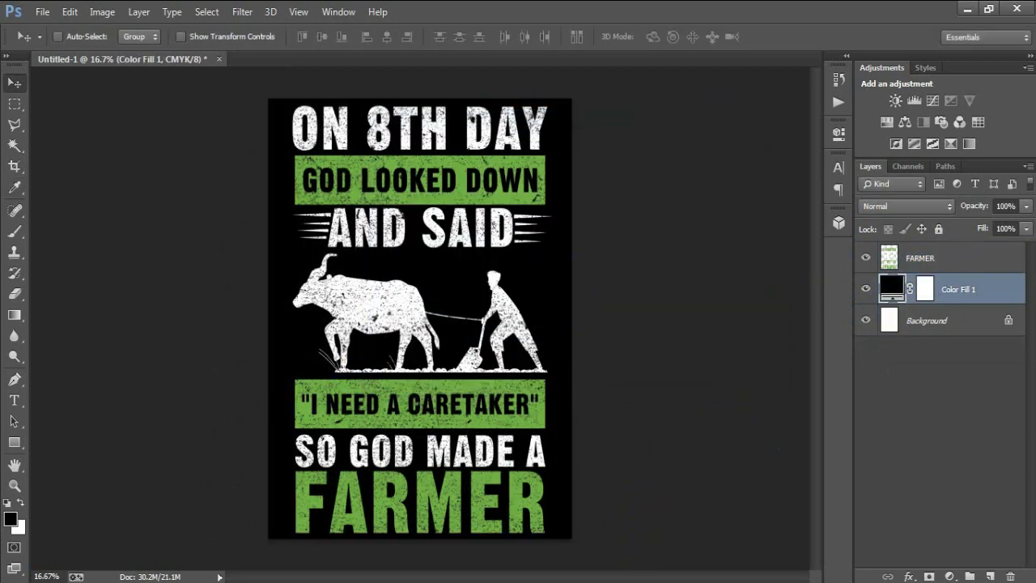
Step: Select the FARMER layer and hide the Background and Color Fill 1 layers to isolate the artwork on transparency
{"action": "left_click", "coordinate": [931, 258]}
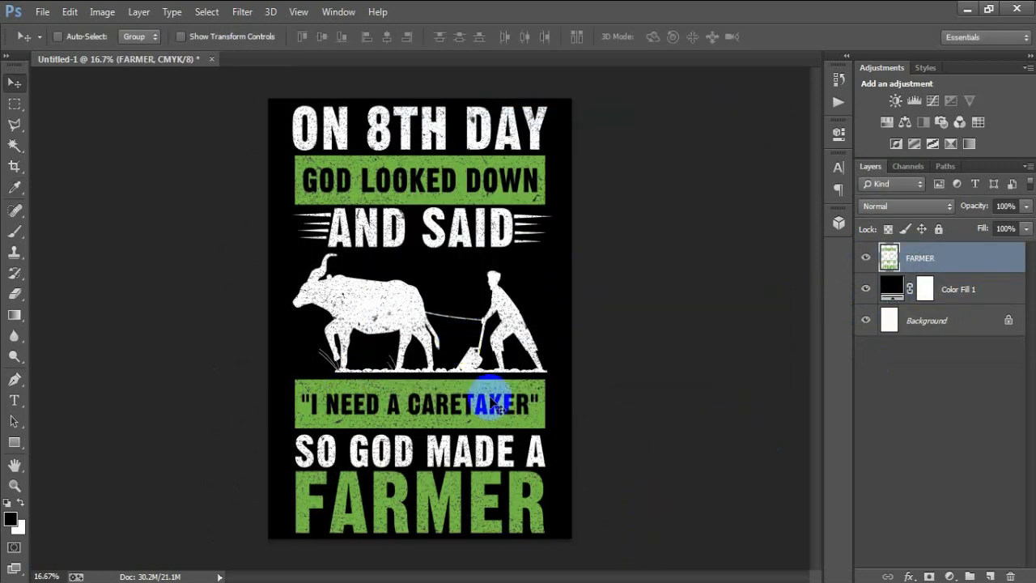
{"action": "left_click", "coordinate": [865, 320]}
{"action": "left_click", "coordinate": [865, 289]}
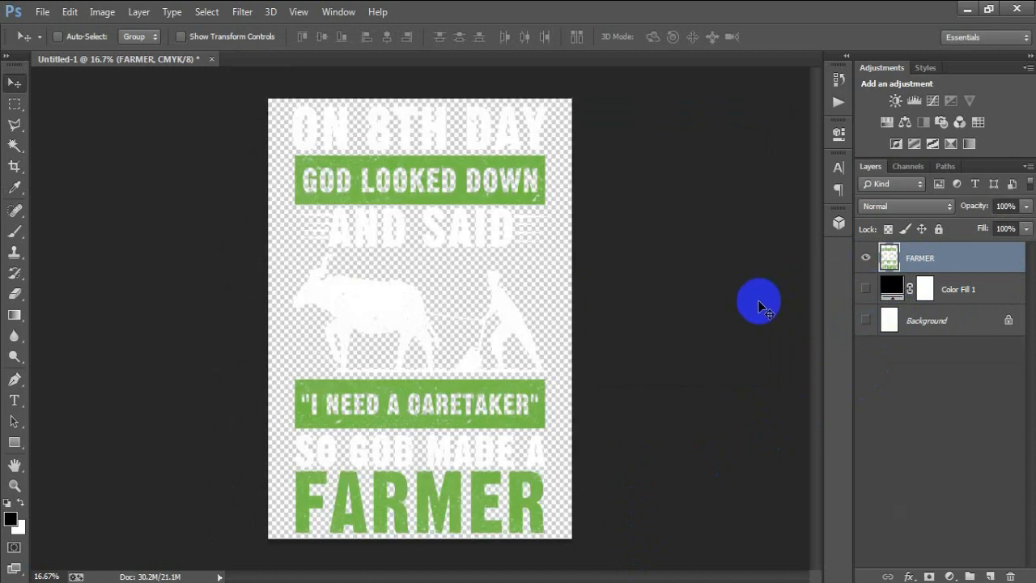
Step: Export the artwork for web as a transparent PNG-24 at 2400 x 3300 px, saved on the Desktop as 8
{"action": "key", "text": "ctrl+alt+shift+s"}
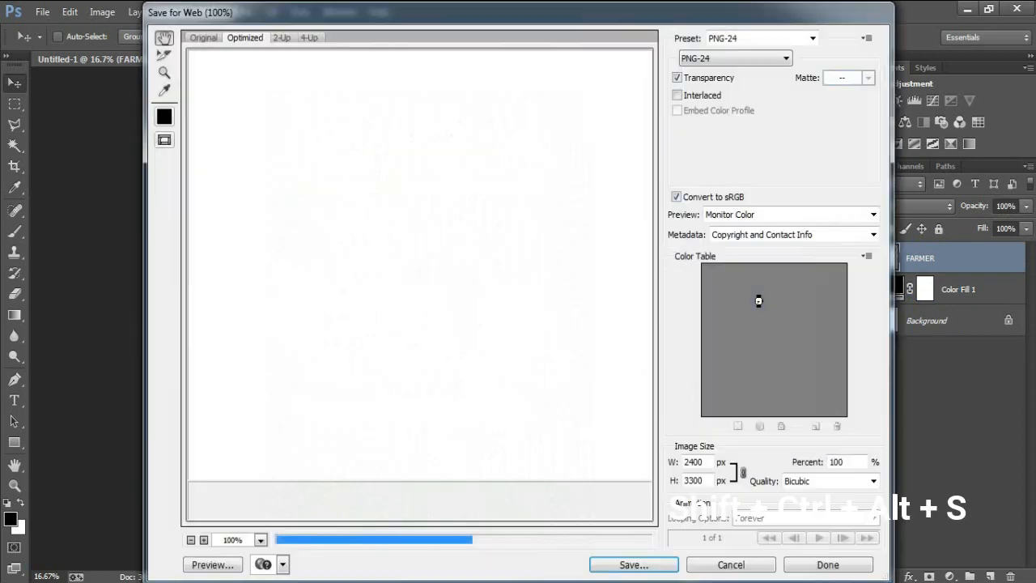
{"action": "left_click_drag", "start_coordinate": [462, 412], "coordinate": [319, 296]}
{"action": "left_click", "coordinate": [702, 58]}
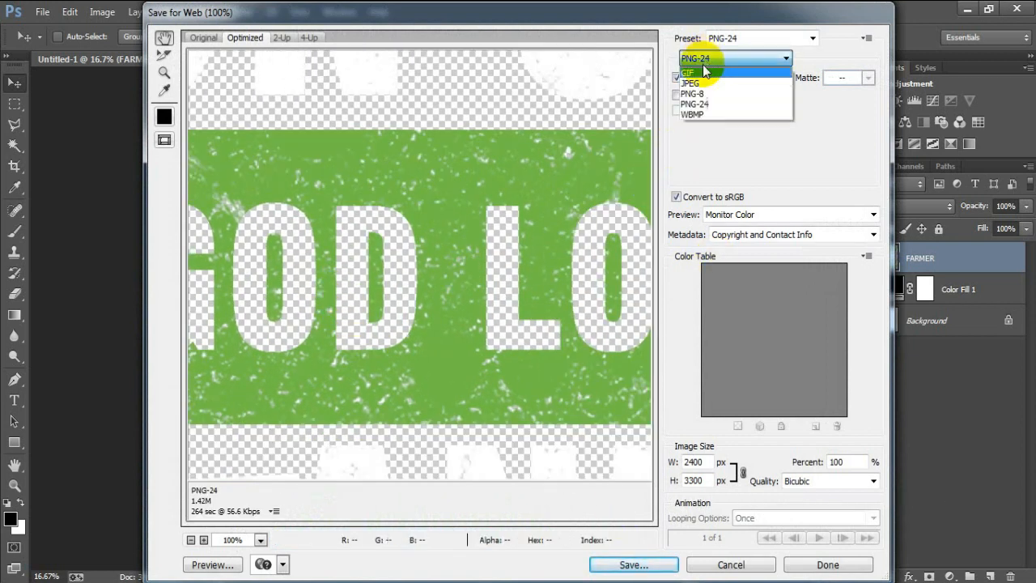
{"action": "left_click", "coordinate": [694, 102]}
{"action": "left_click", "coordinate": [651, 568]}
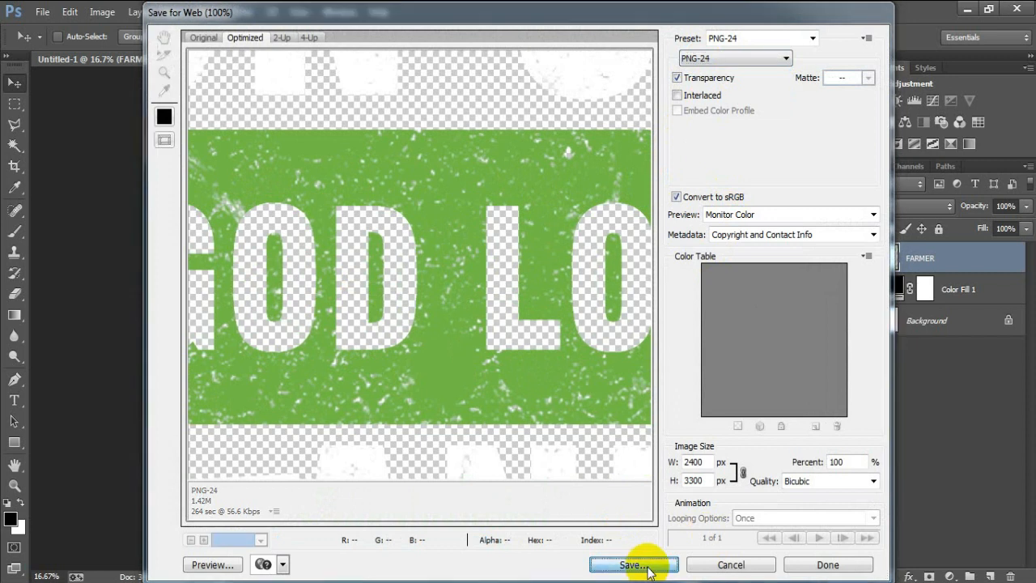
{"action": "type", "text": "8"}
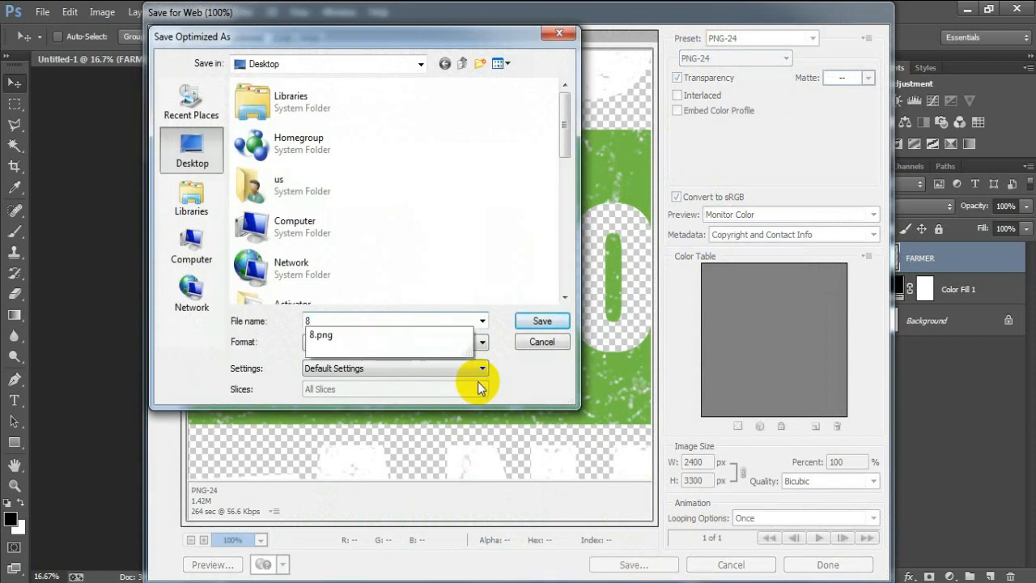
{"action": "key", "text": "BackSpace"}
{"action": "key", "text": "Return"}
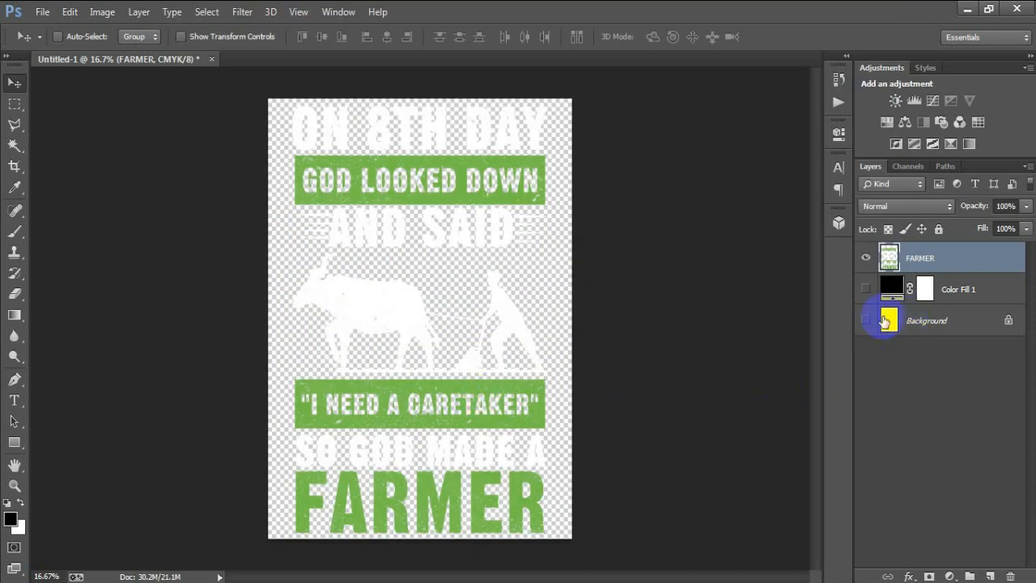
Step: Show the black Color Fill 1 and Background layers again behind the artwork
{"action": "left_click", "coordinate": [864, 299]}
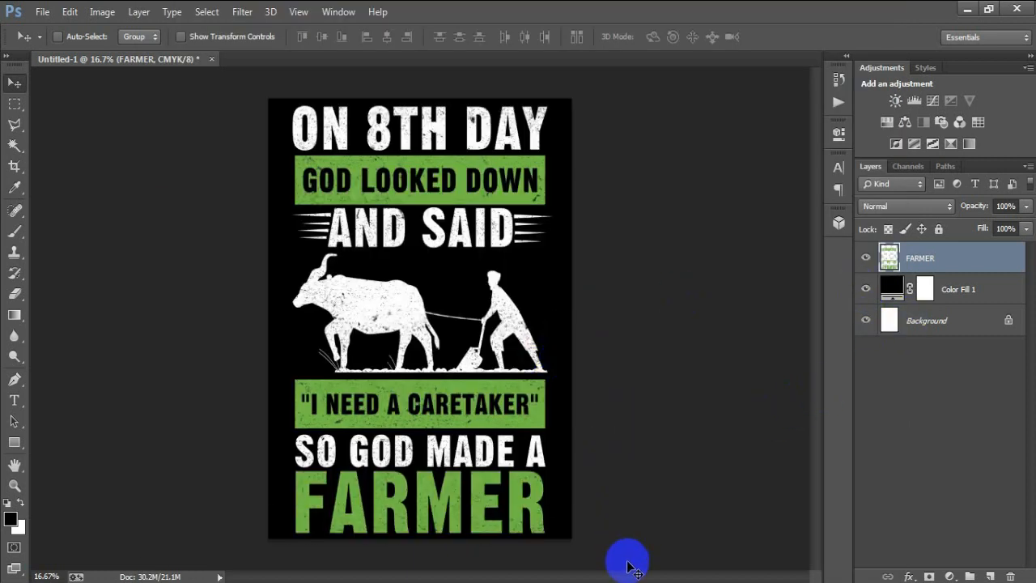